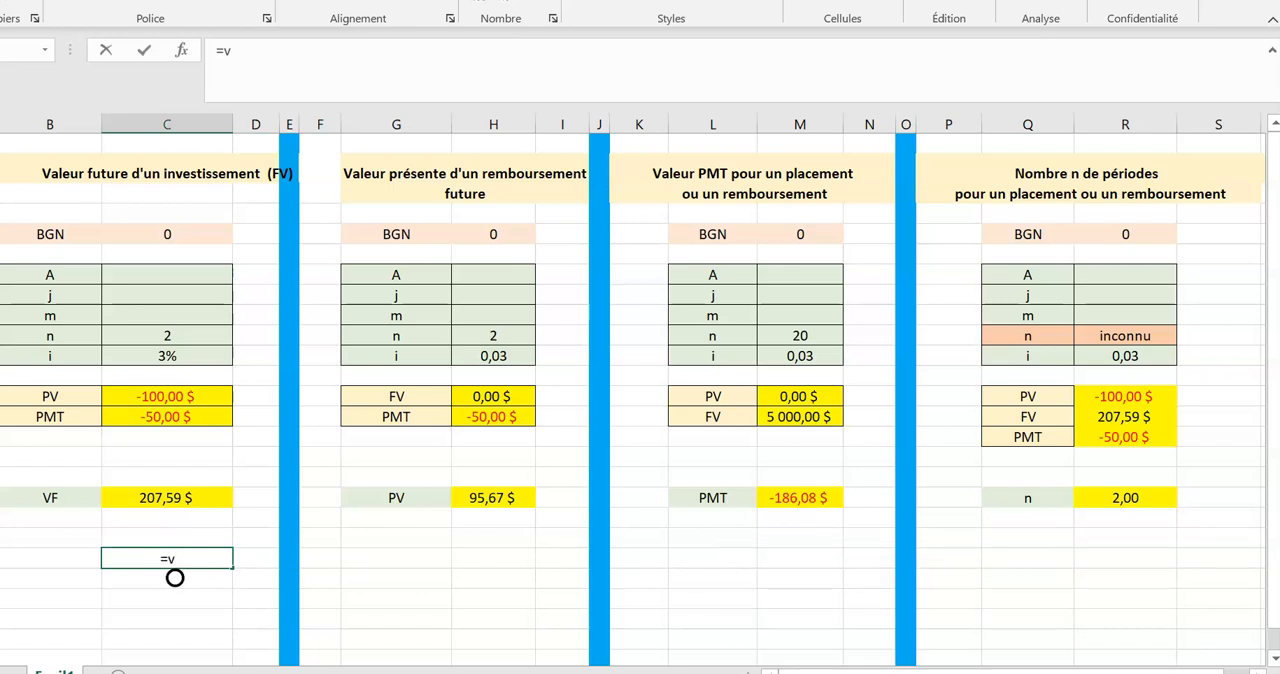
Start a VC formula with empty parentheses in the blank cell below the VF result.
{"action": "type", "text": "VC()"}
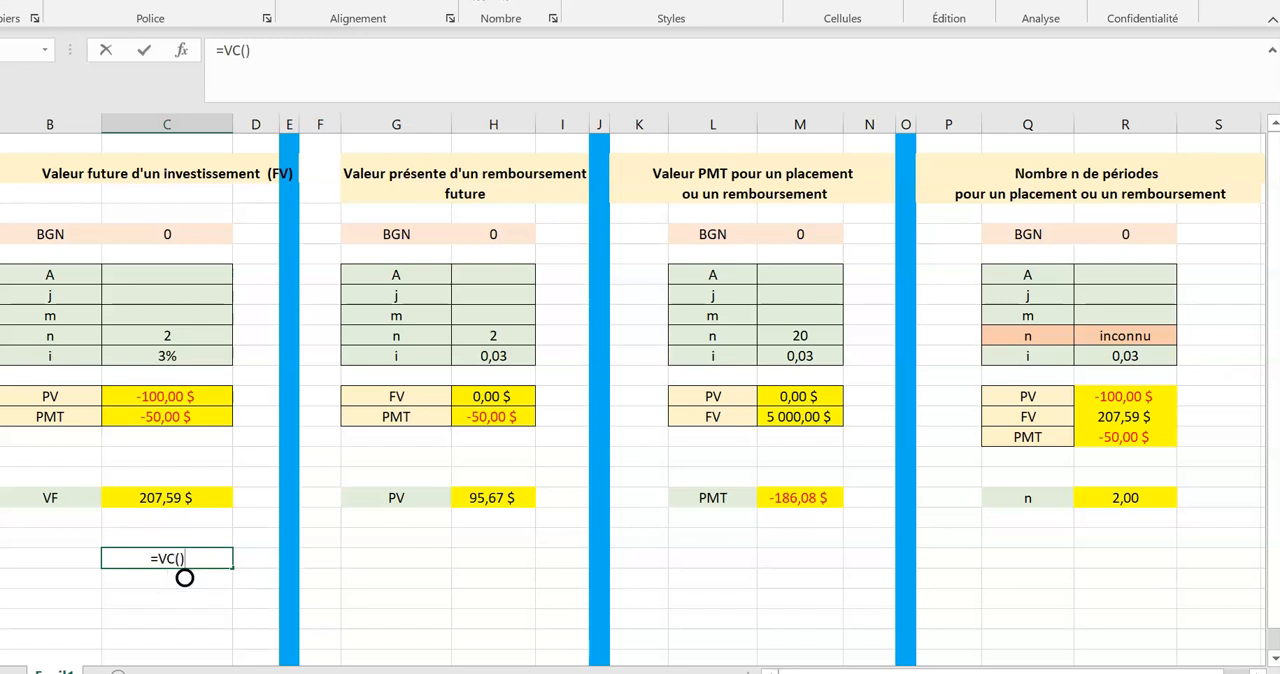
{"action": "left_click", "coordinate": [677, 406]}
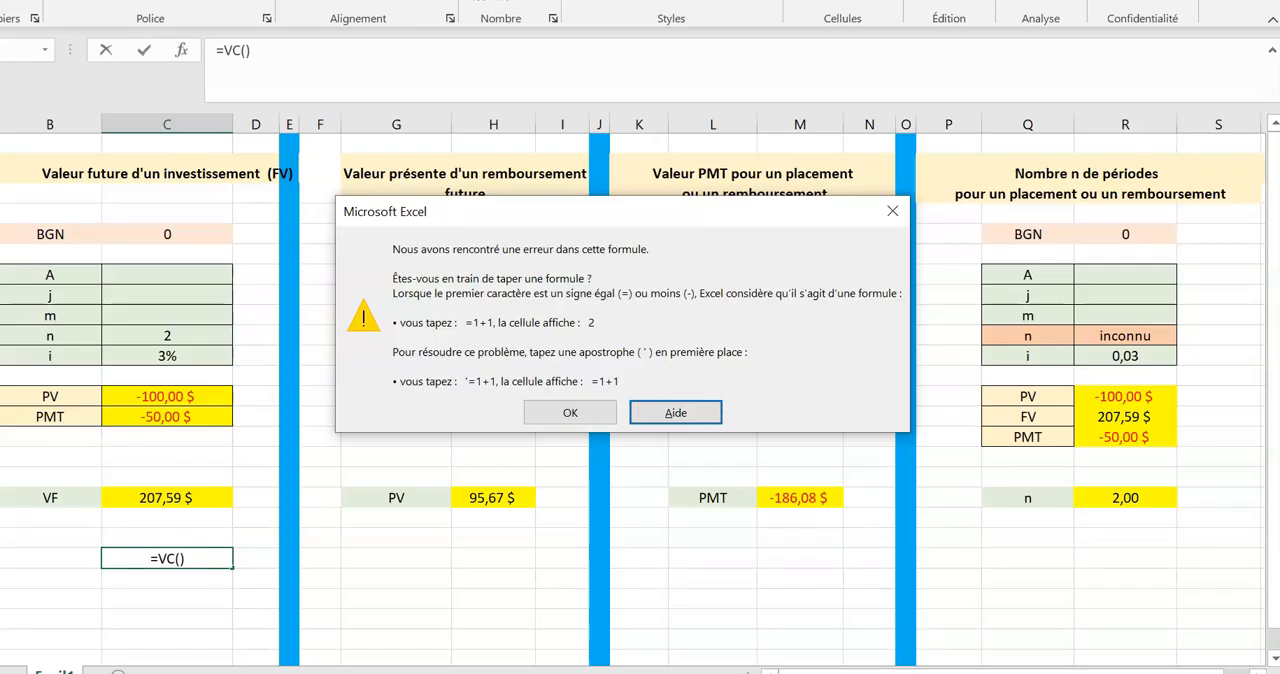
{"action": "left_click", "coordinate": [570, 412]}
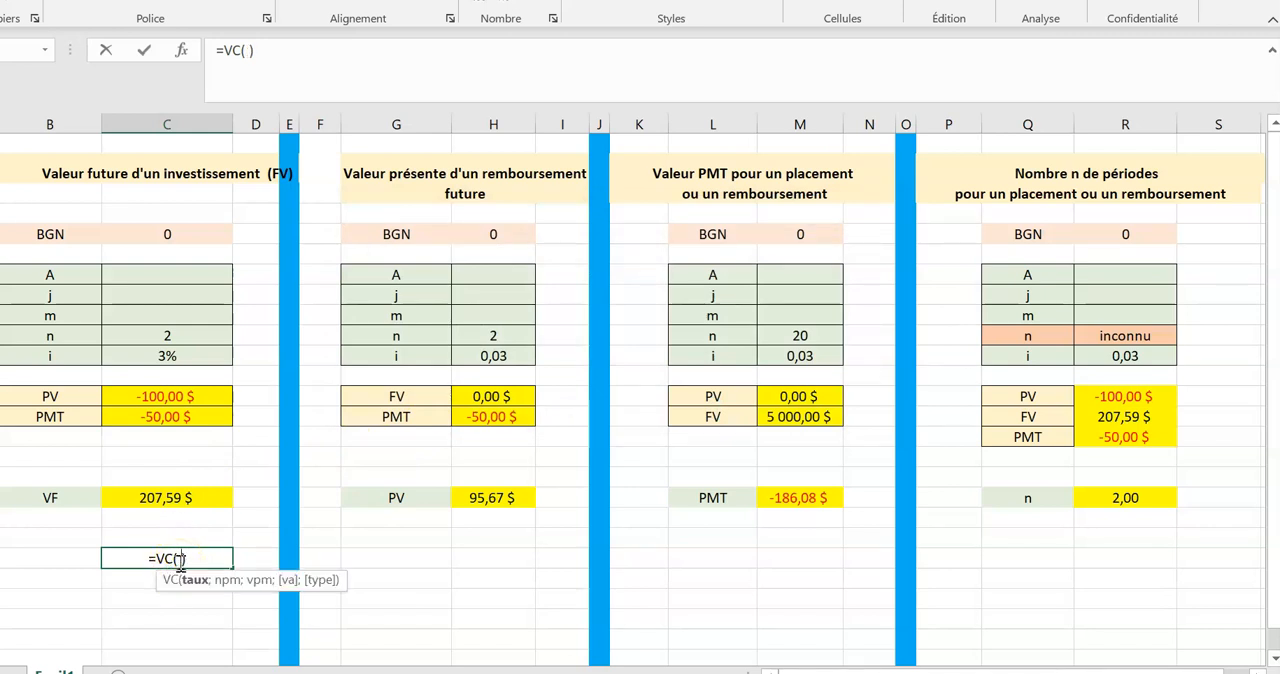
Enter 3/100 as the rate and 2 as the number of periods in the VC formula.
{"action": "left_click", "coordinate": [246, 50]}
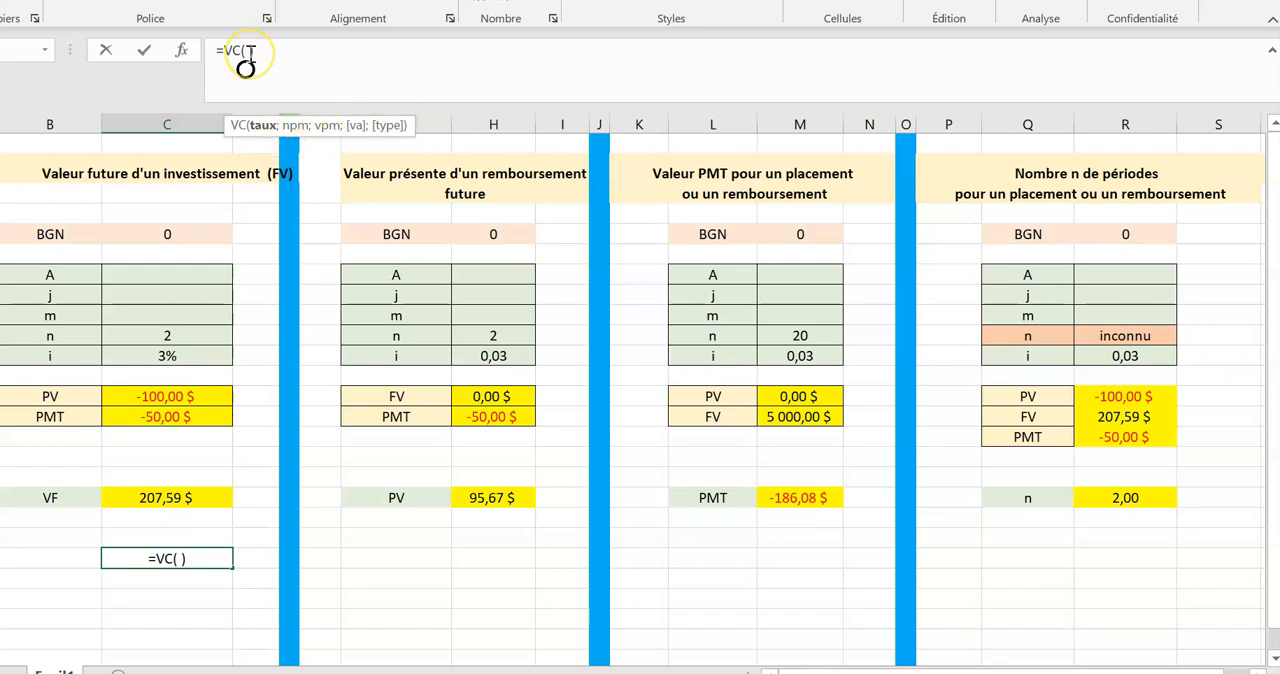
{"action": "type", "text": "i"}
{"action": "key", "text": "BackSpace"}
{"action": "type", "text": "3/100"}
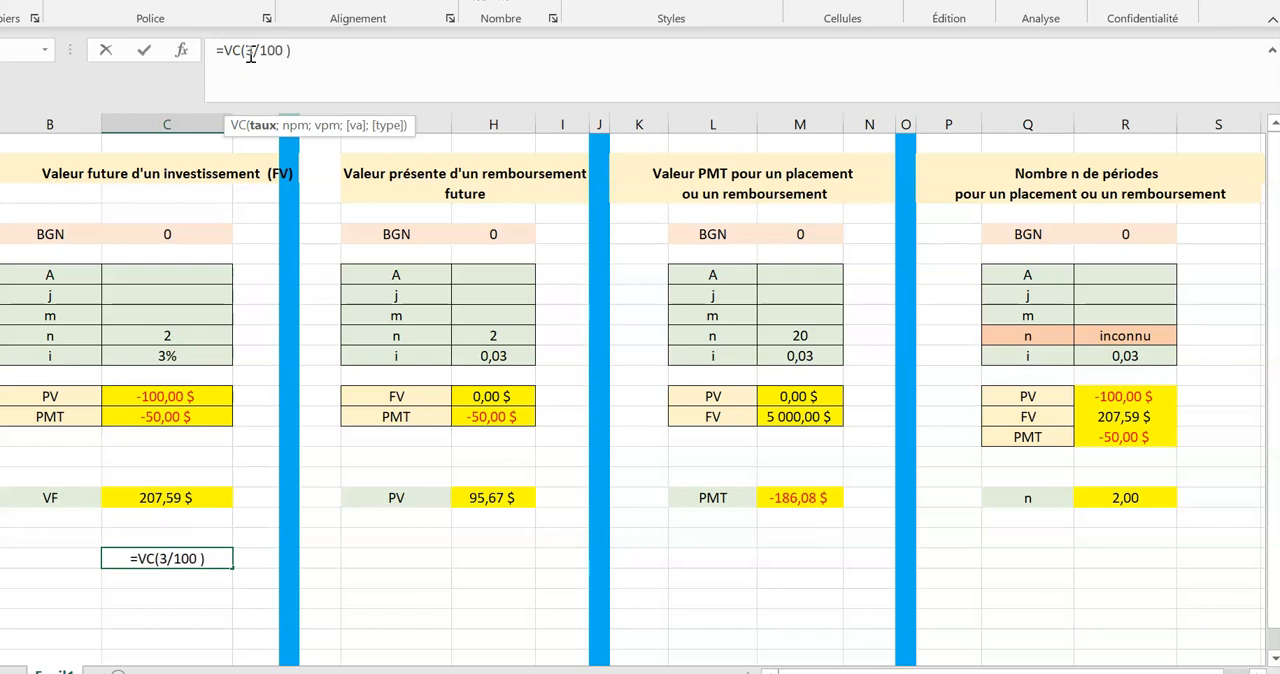
{"action": "type", "text": ";"}
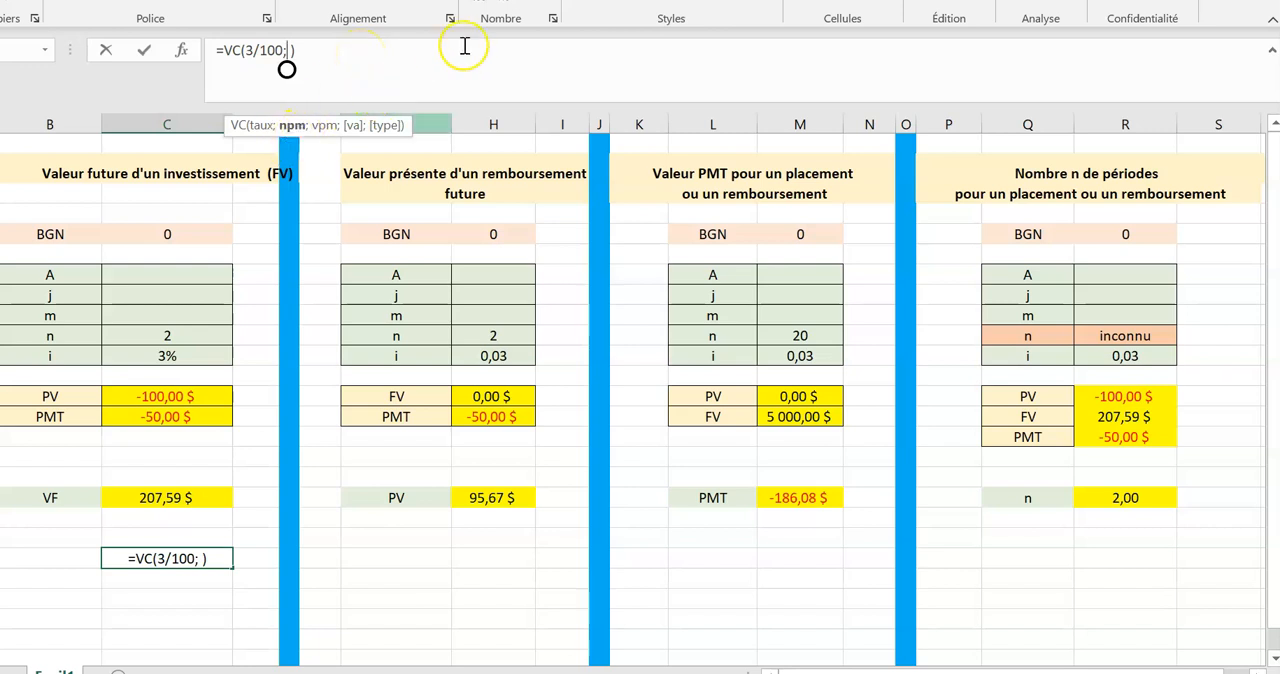
{"action": "type", "text": "2"}
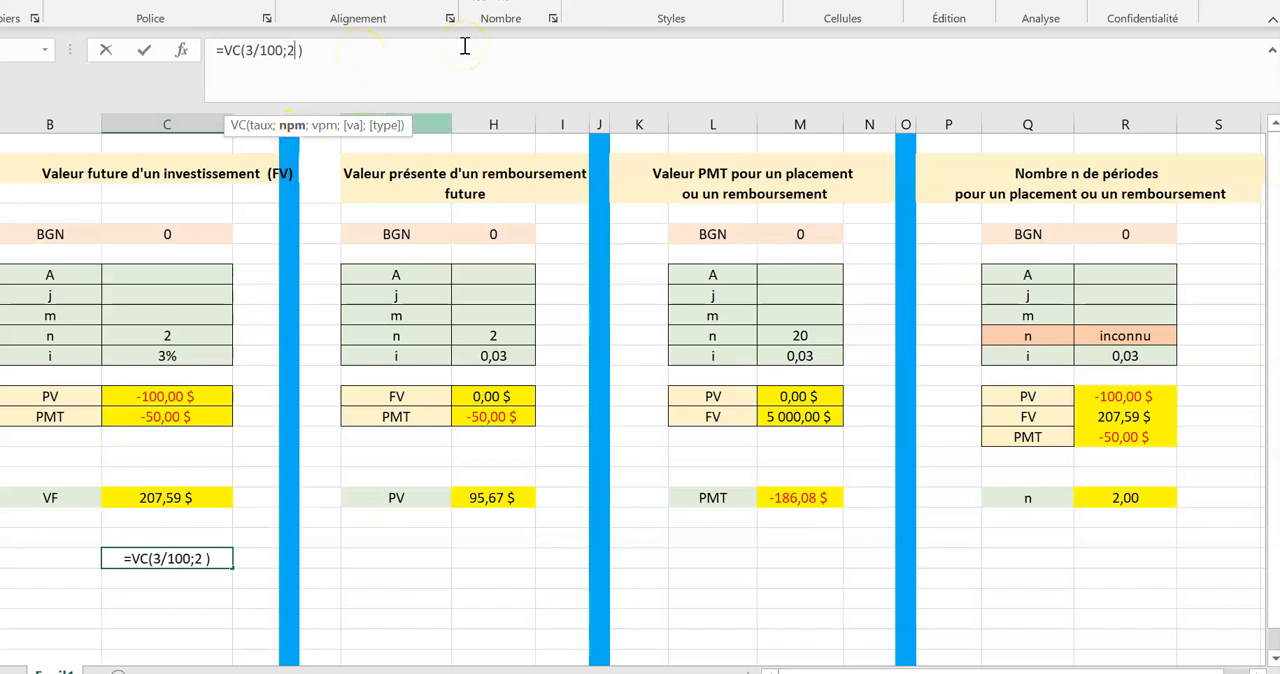
{"action": "type", "text": ";"}
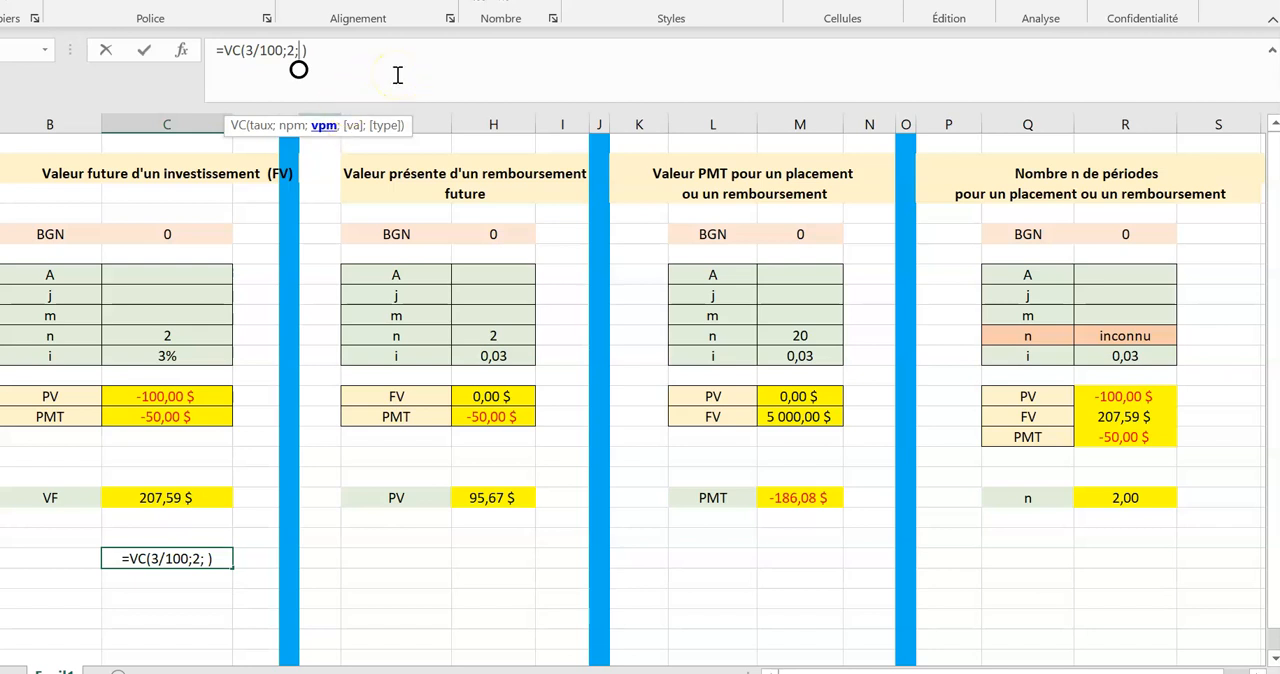
Complete the formula as =VC(3/100;2;0,-100;0) and validate it.
{"action": "type", "text": "0;2;0,"}
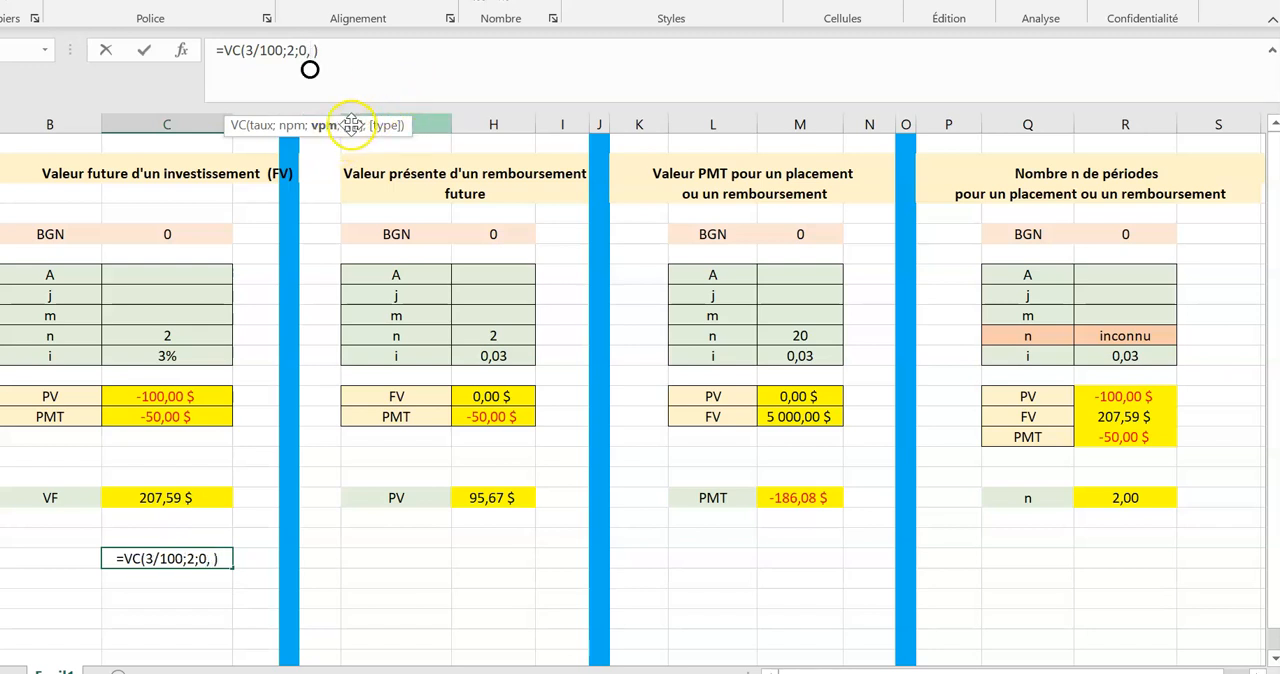
{"action": "type", "text": "-"}
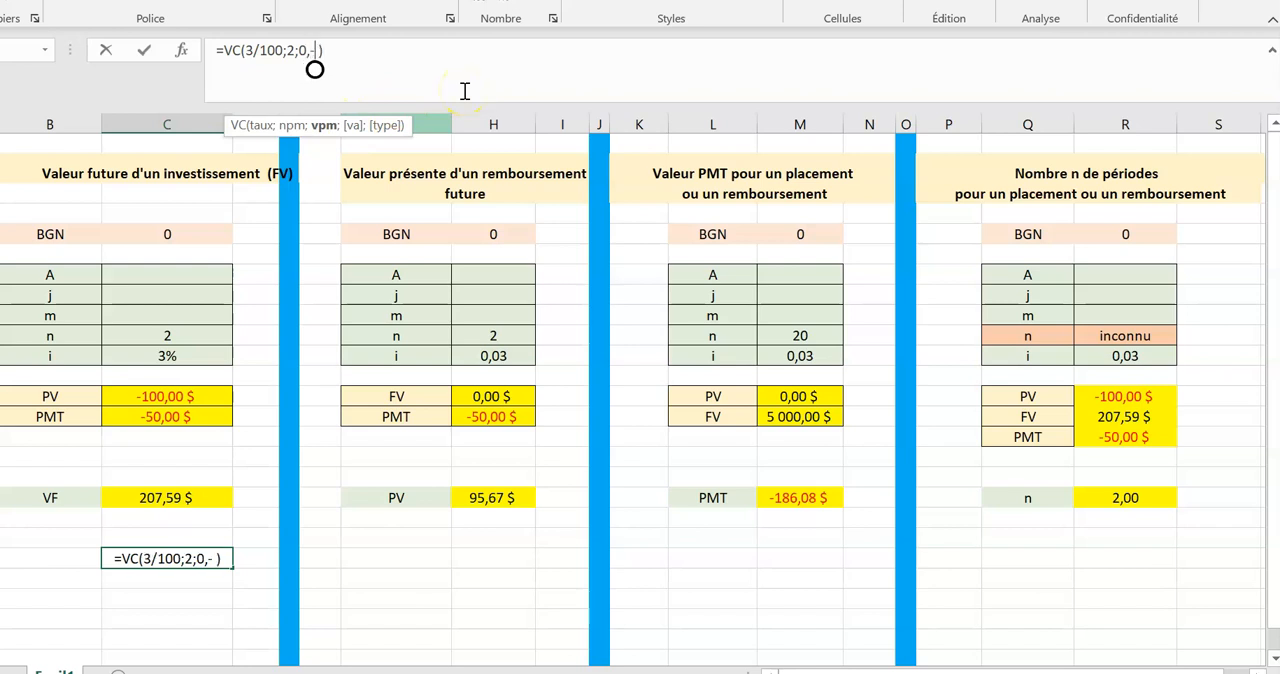
{"action": "type", "text": "100"}
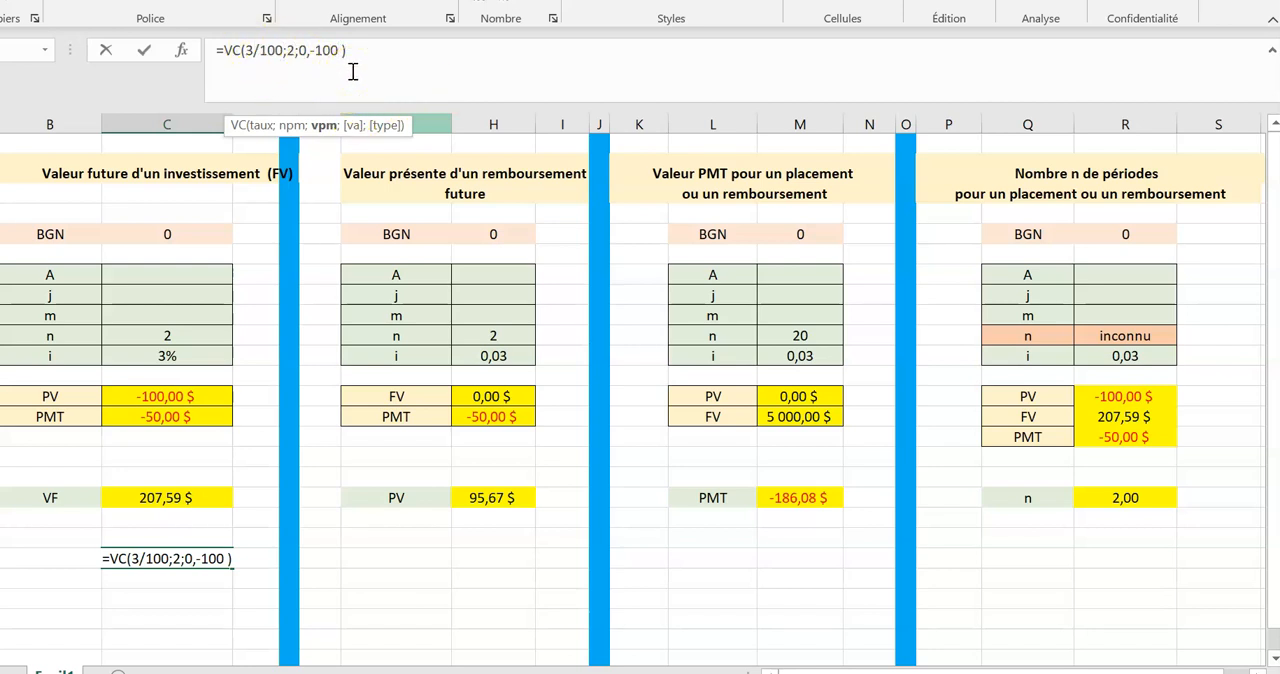
{"action": "type", "text": ";"}
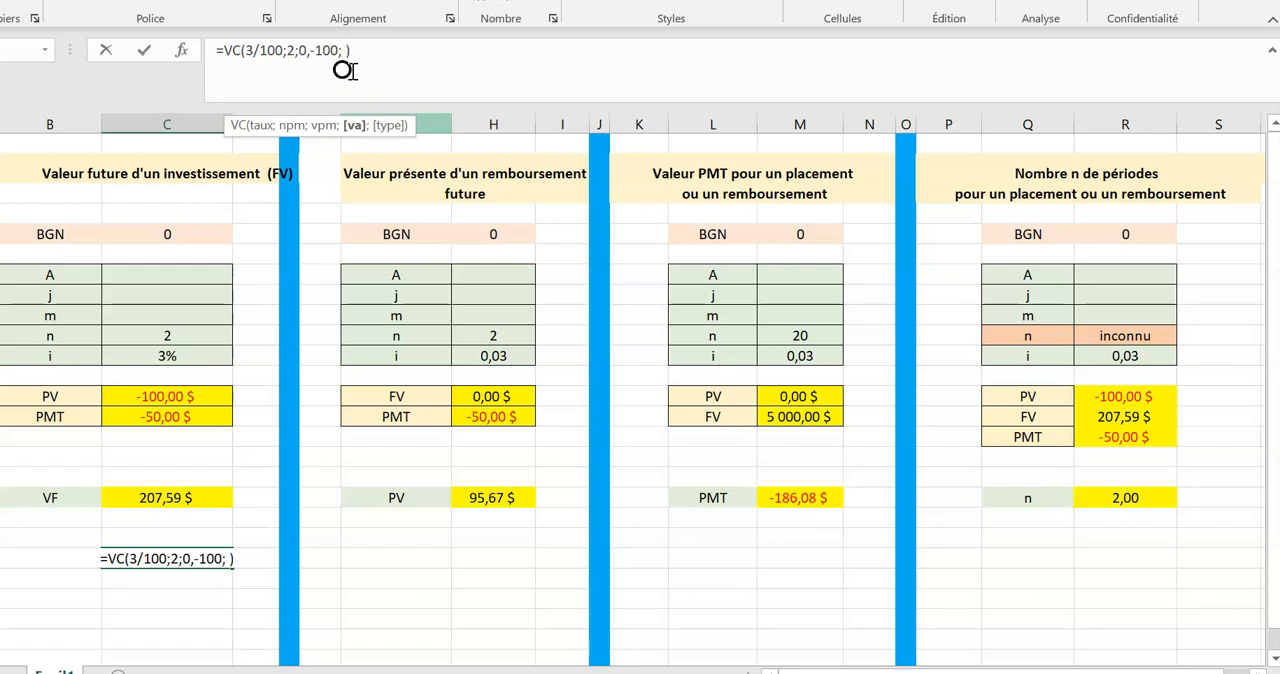
{"action": "type", "text": "0"}
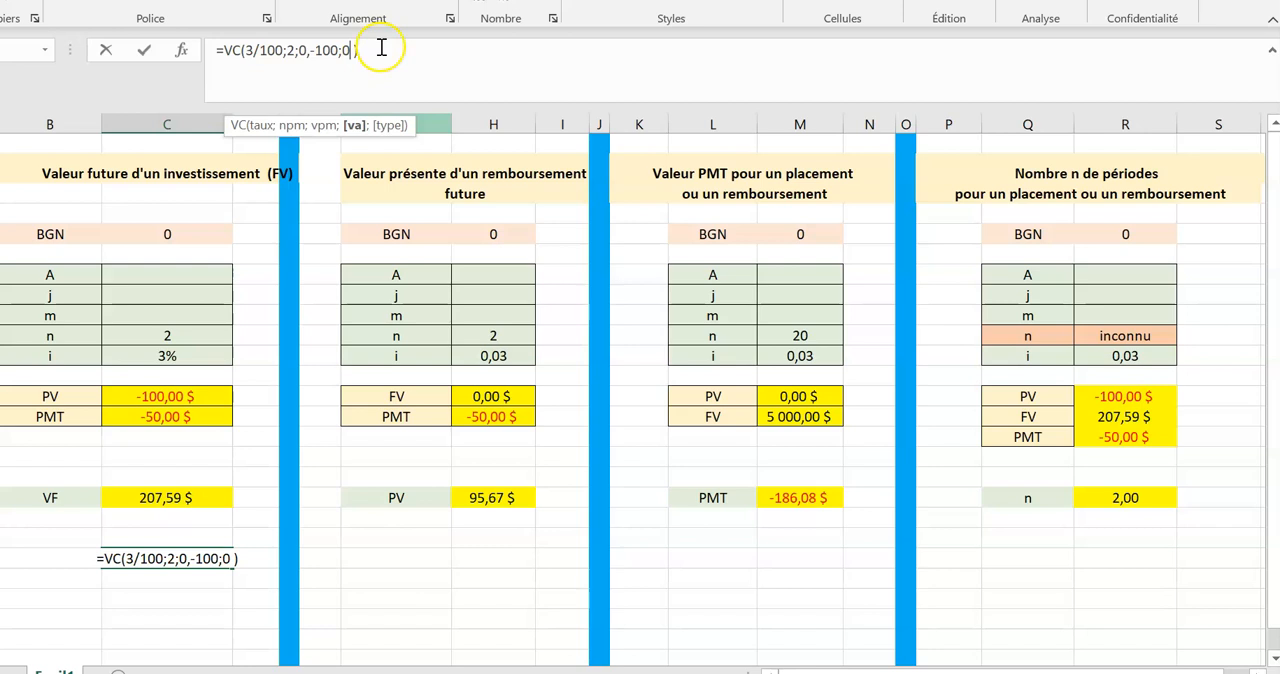
{"action": "key", "text": "Return"}
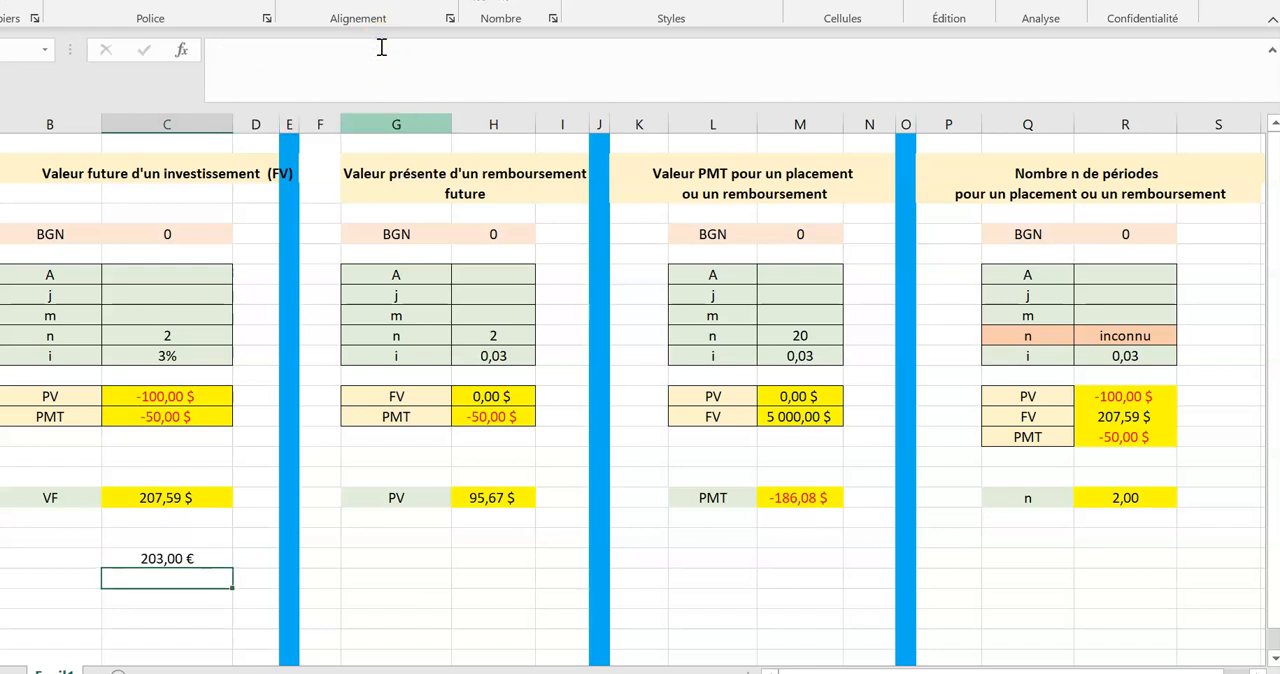
Correct the formula in the cell below the VF result to =VC(3/100;2;0;0-100).
{"action": "left_click", "coordinate": [160, 558]}
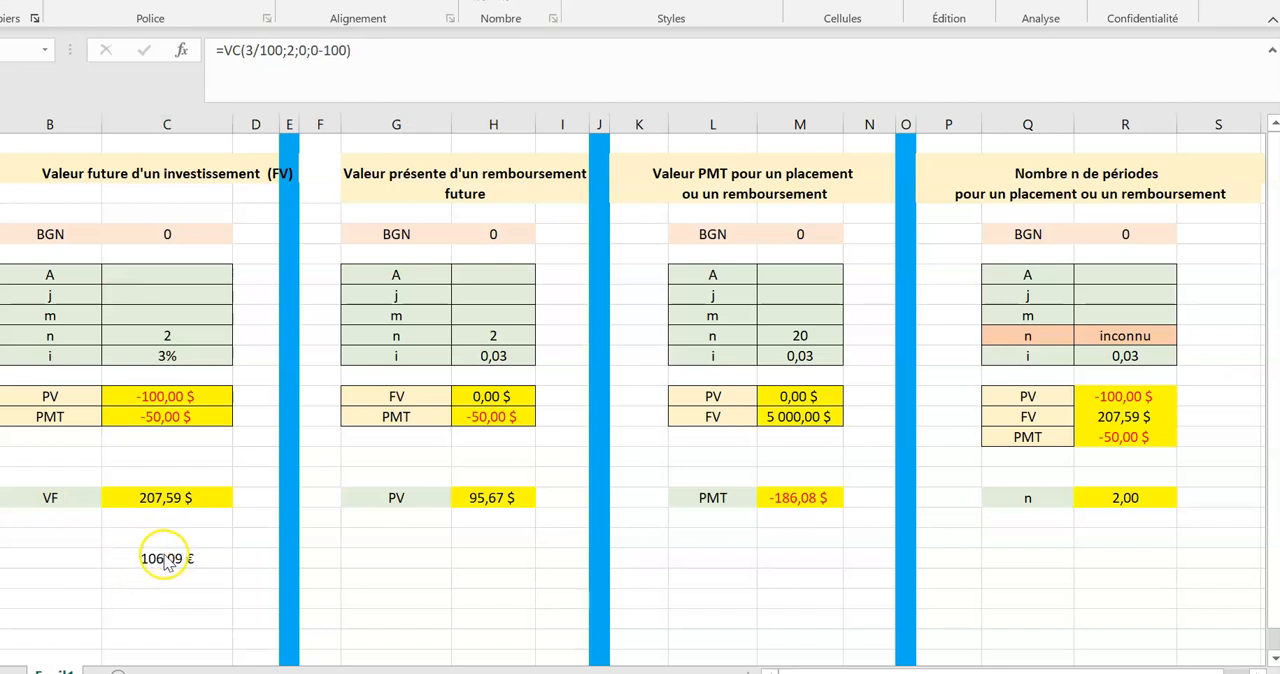
{"action": "left_click", "coordinate": [167, 556]}
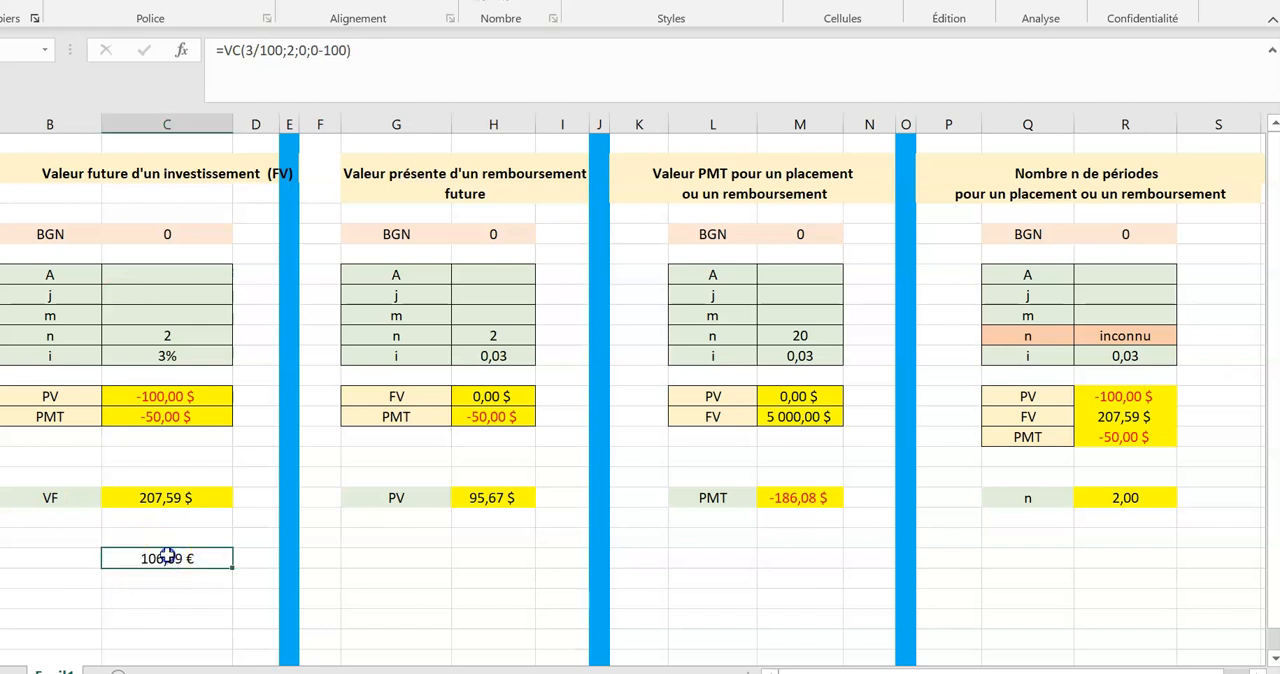
{"action": "left_click_drag", "start_coordinate": [249, 52], "coordinate": [351, 45]}
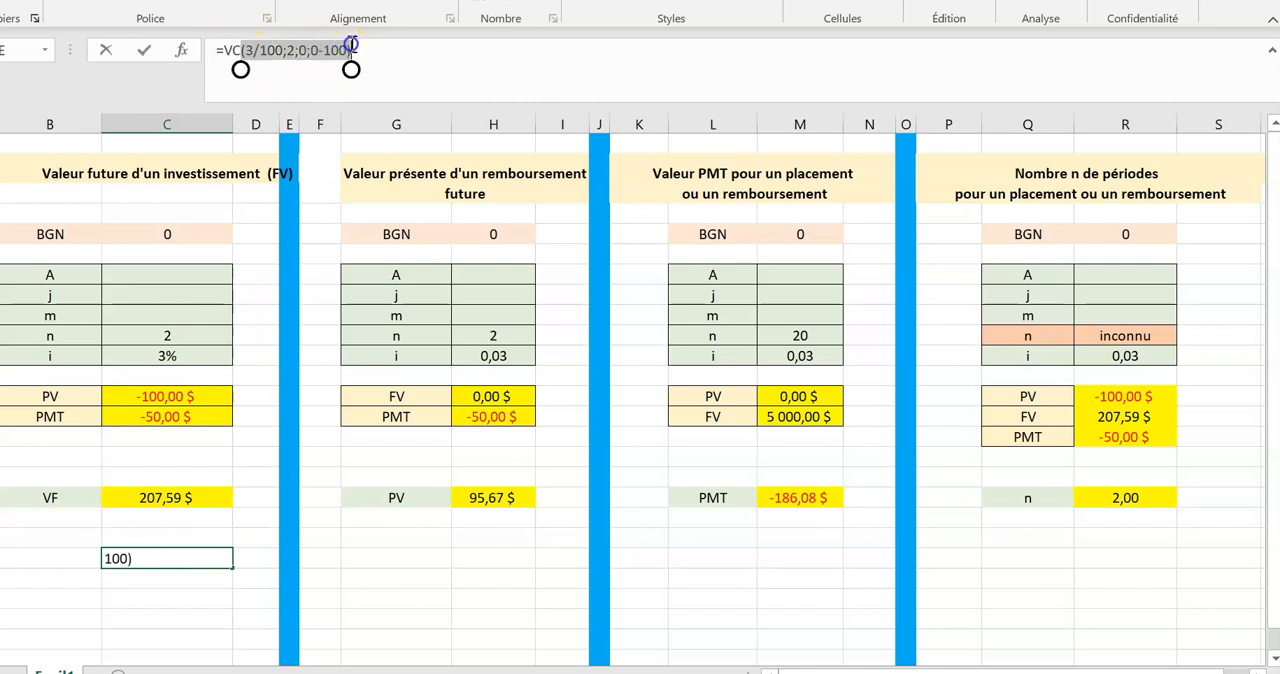
{"action": "left_click", "coordinate": [372, 53]}
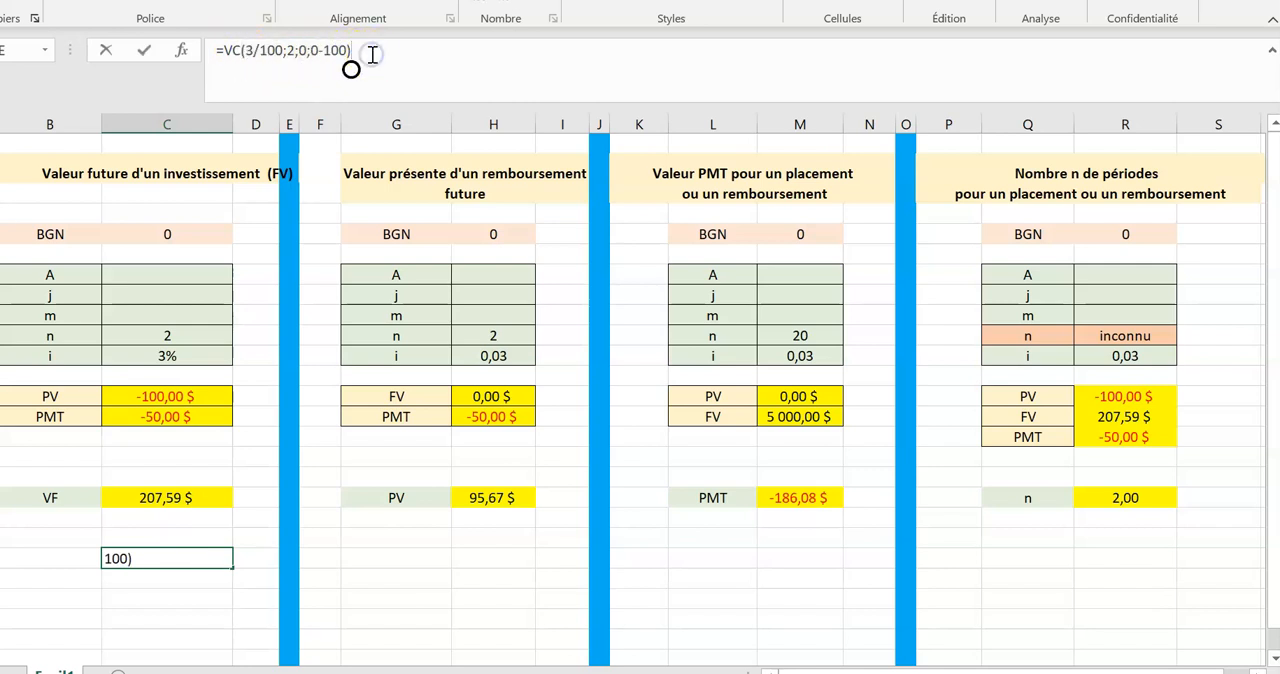
Open the VC function's arguments and read the descriptions of Taux, Npm and Vpm.
{"action": "left_click", "coordinate": [181, 57]}
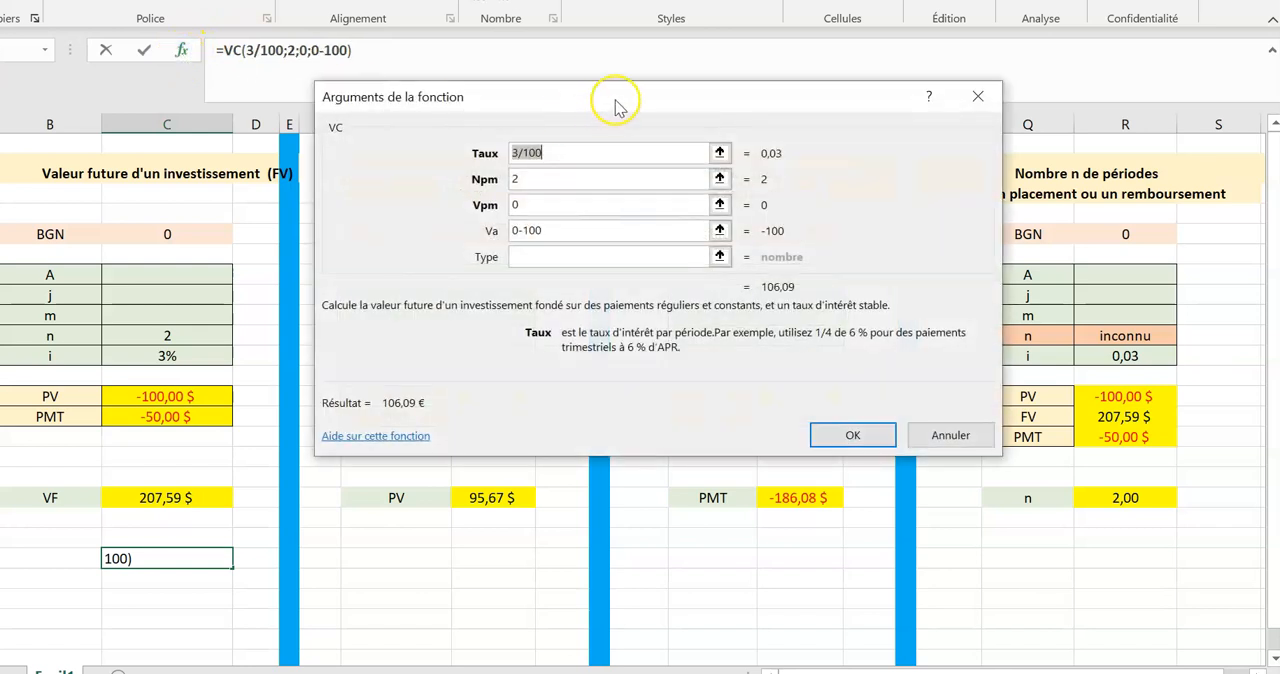
{"action": "left_click_drag", "start_coordinate": [659, 80], "coordinate": [765, 100]}
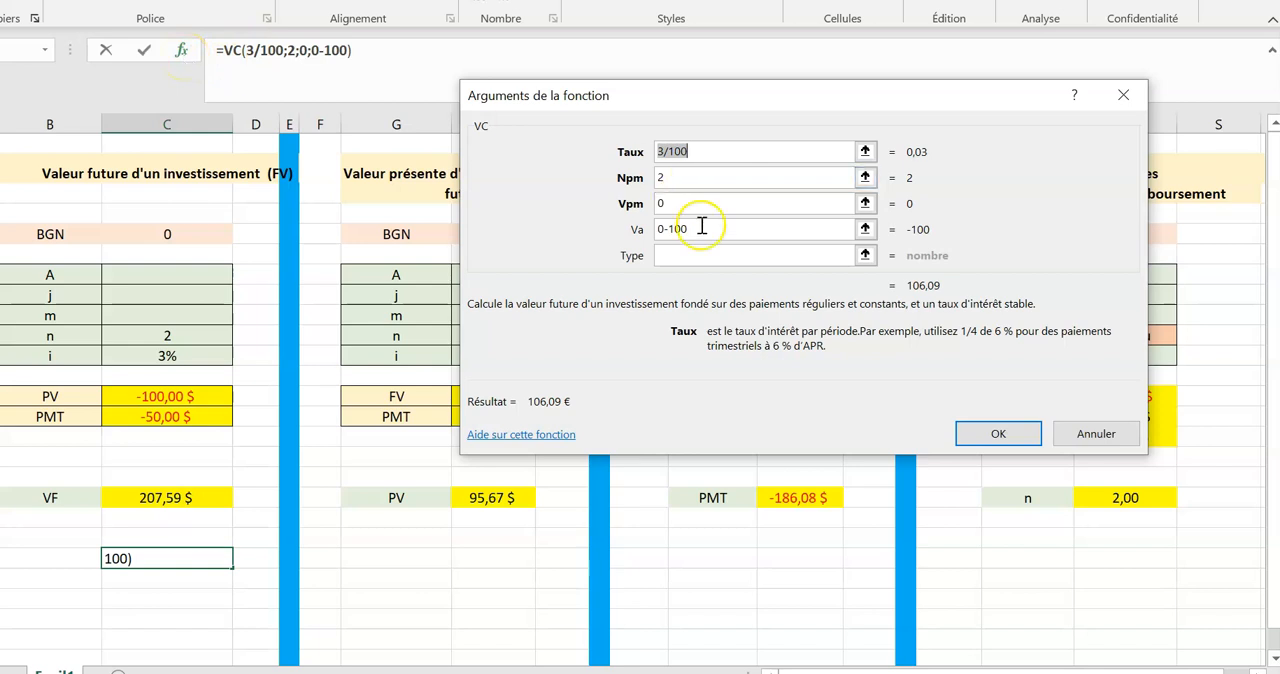
{"action": "left_click", "coordinate": [706, 154]}
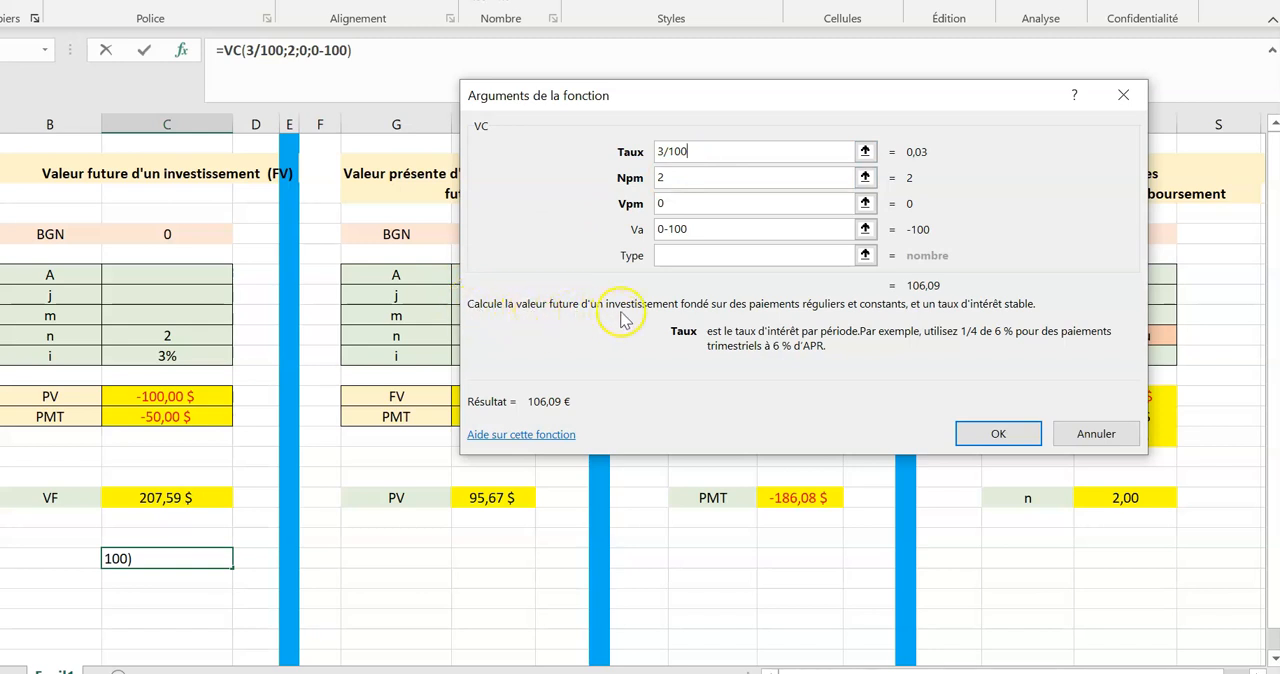
{"action": "left_click", "coordinate": [721, 151]}
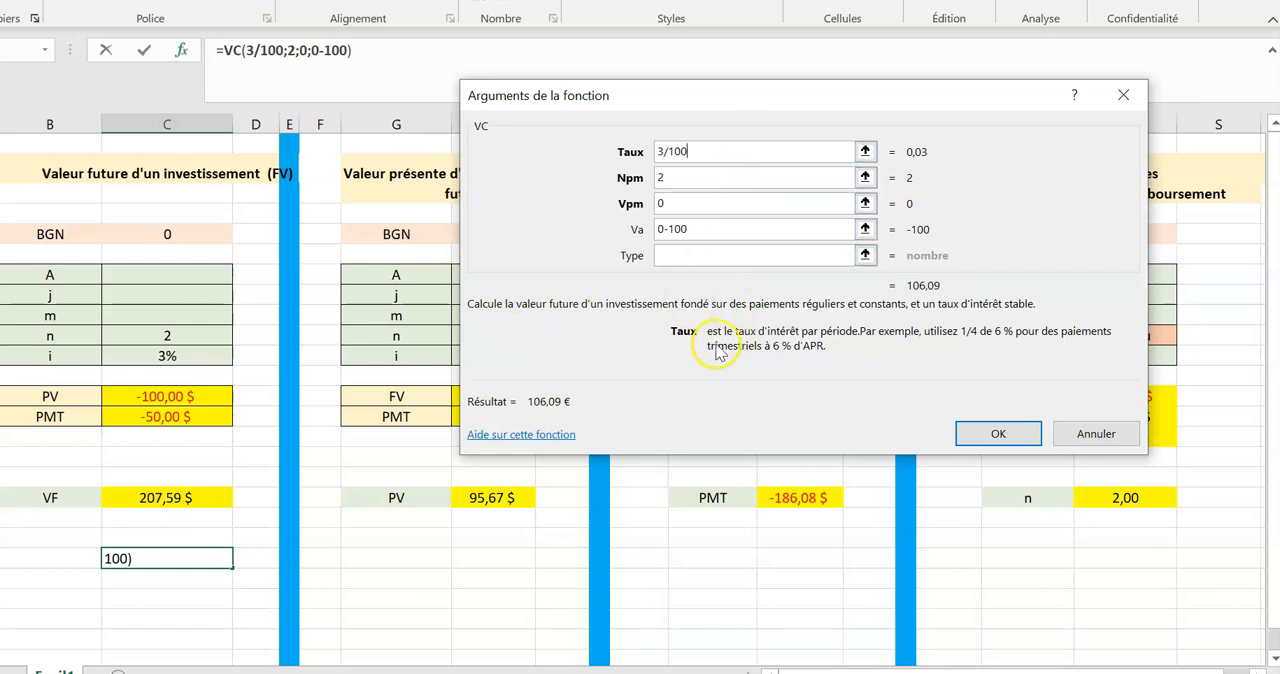
{"action": "left_click", "coordinate": [703, 180]}
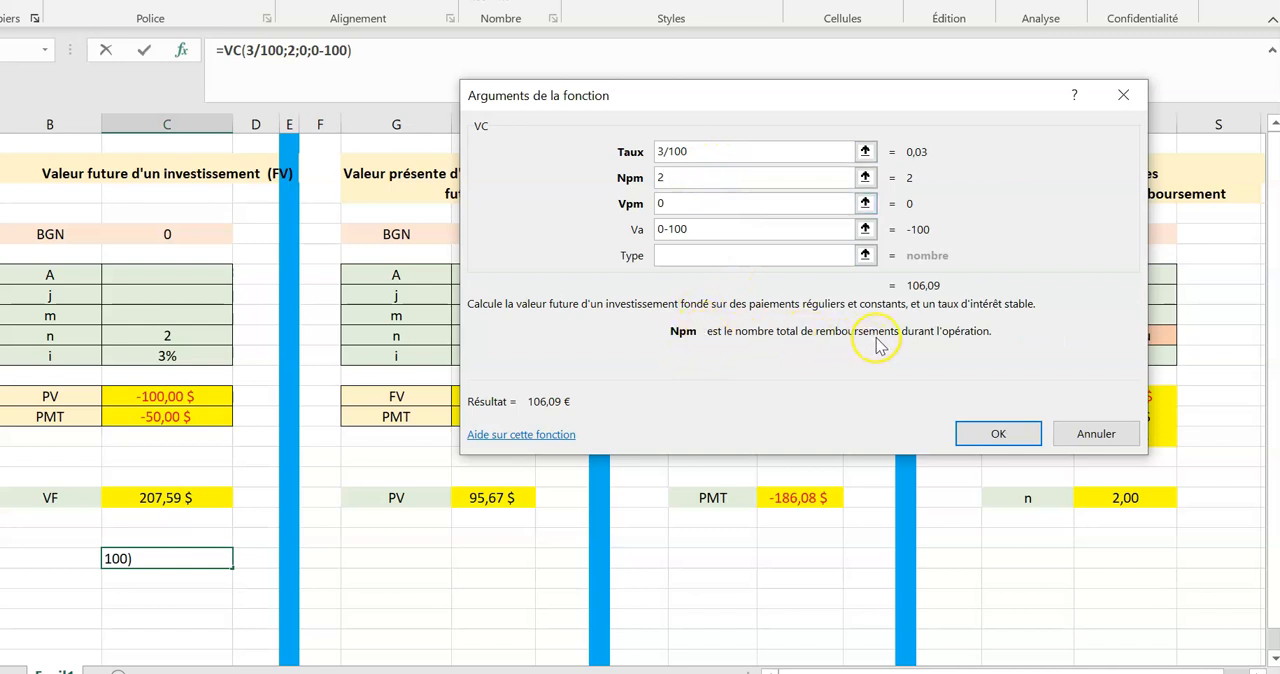
{"action": "left_click", "coordinate": [706, 203]}
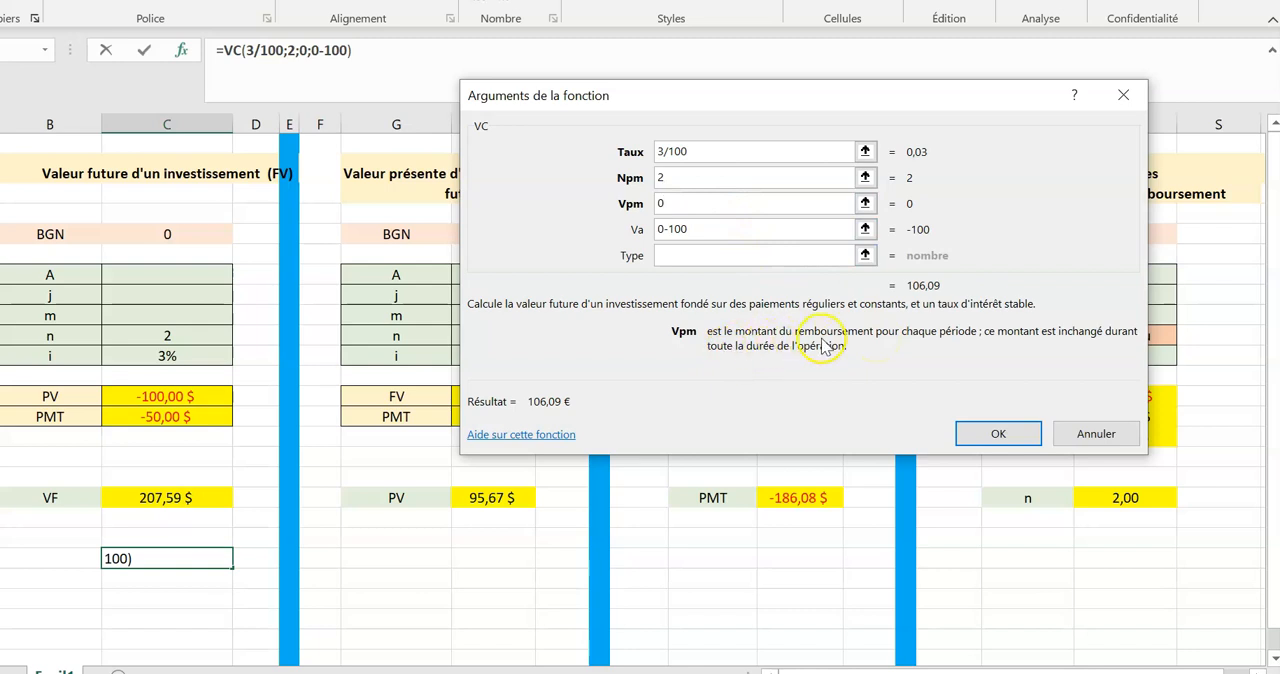
Change the VC function's Va argument to -100, set Type to 0, and apply the arguments.
{"action": "left_click", "coordinate": [718, 230]}
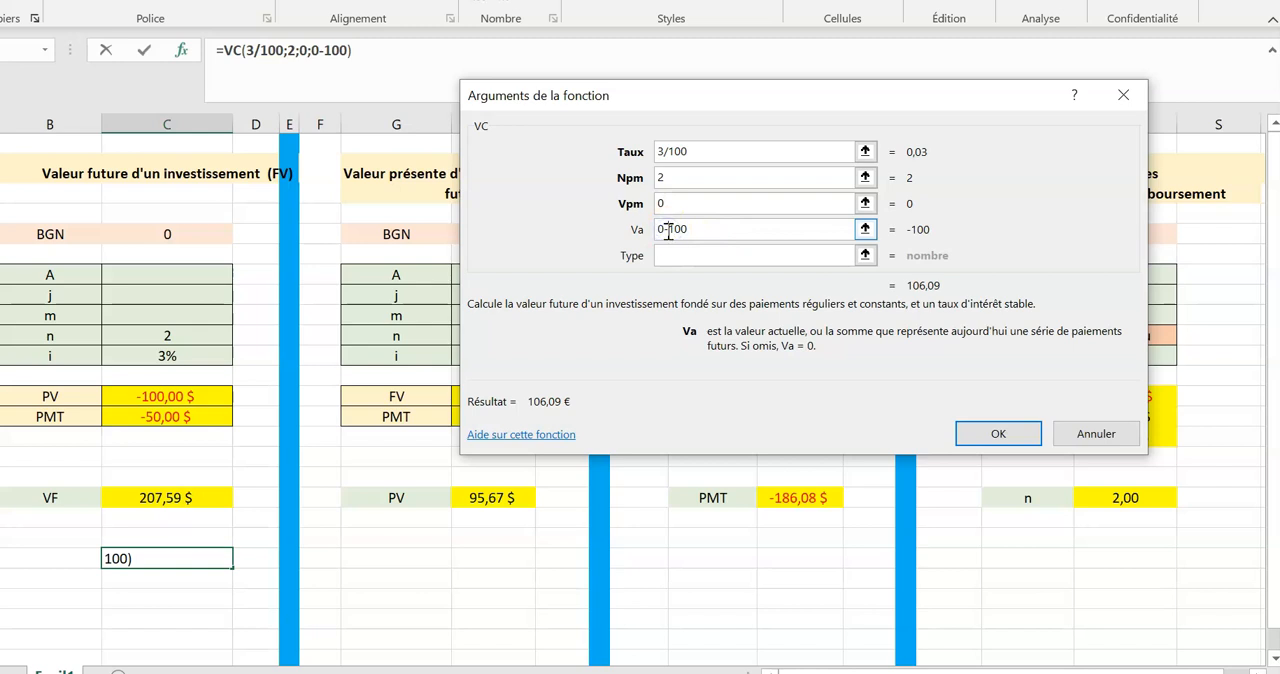
{"action": "key", "text": "BackSpace"}
{"action": "left_click", "coordinate": [683, 255]}
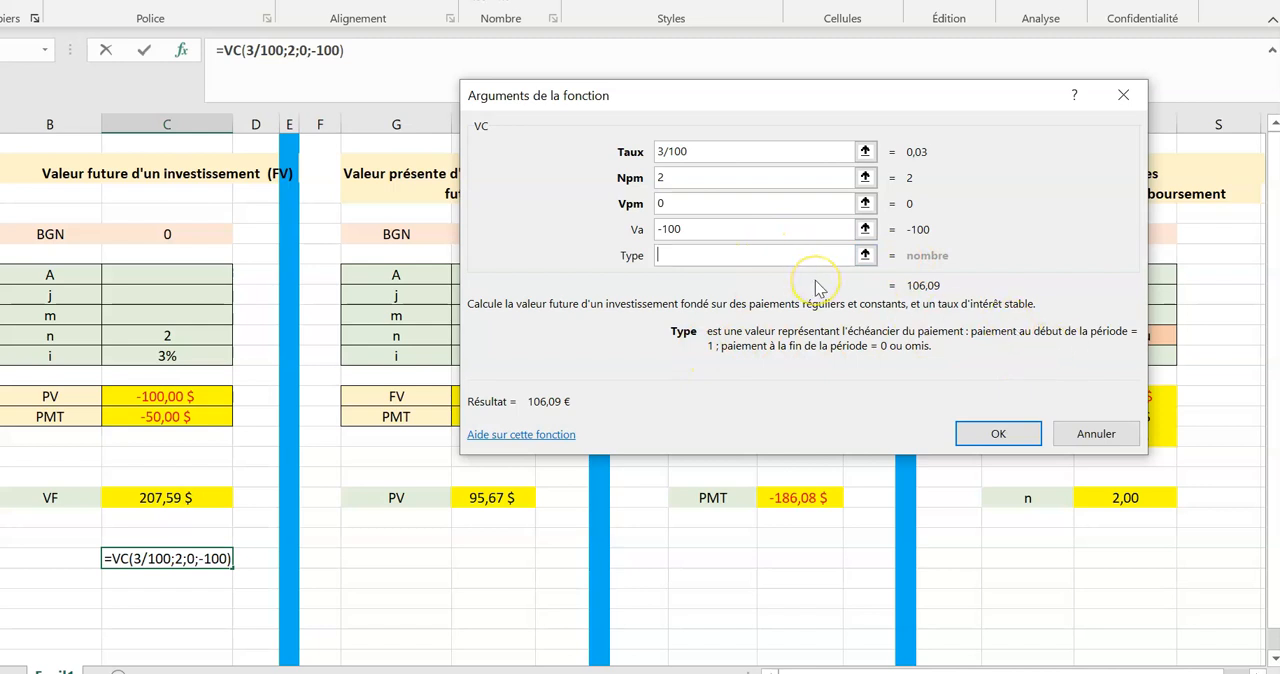
{"action": "type", "text": "0"}
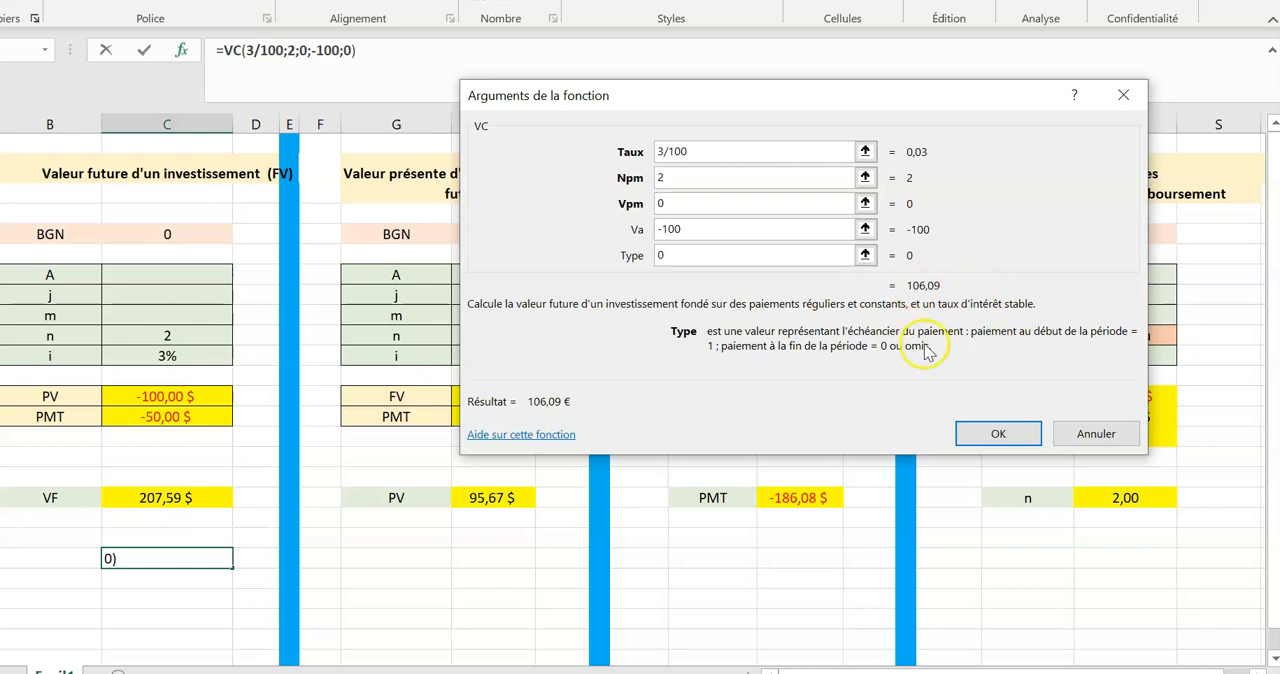
{"action": "left_click", "coordinate": [990, 440]}
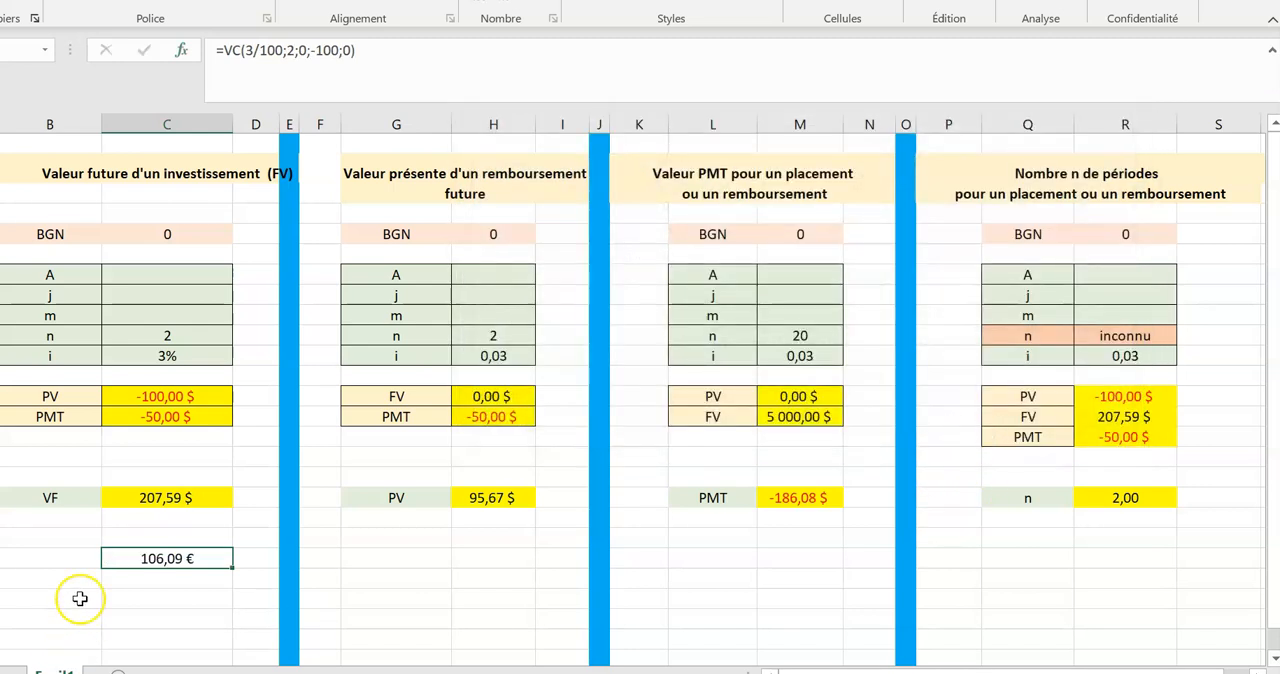
Replace the VC function's Npm value with a reference to cell C10 and apply it.
{"action": "left_click", "coordinate": [182, 50]}
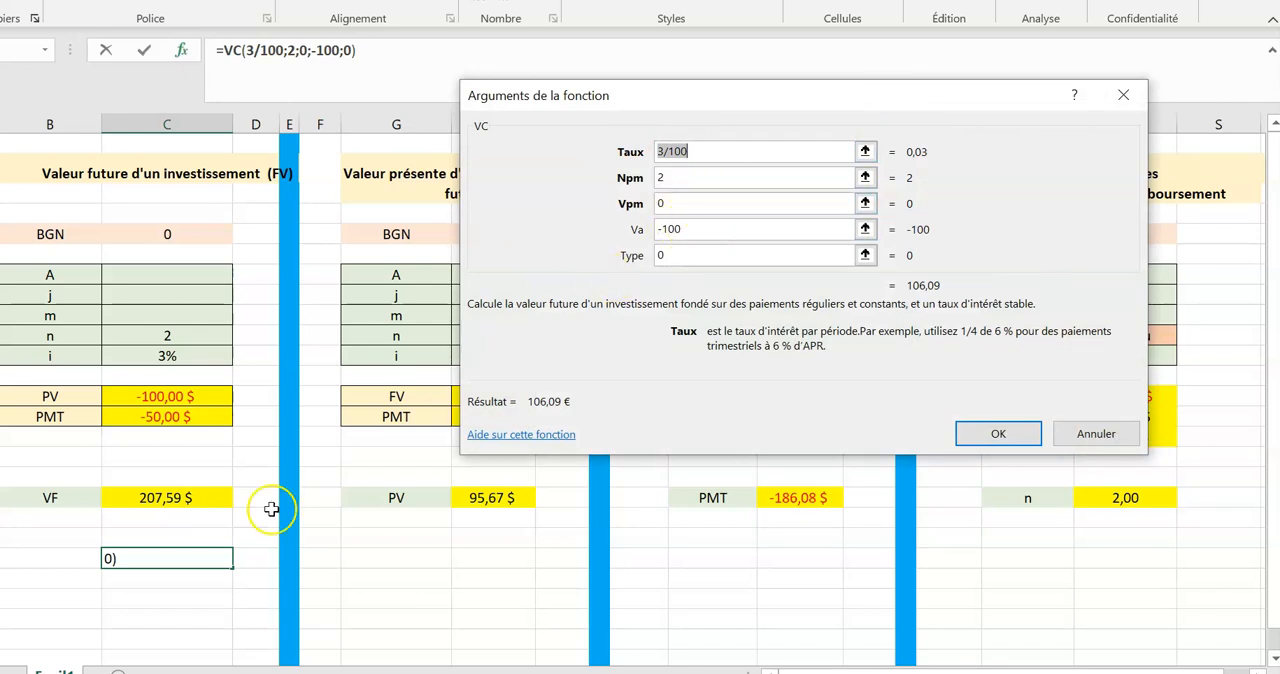
{"action": "left_click", "coordinate": [1100, 434]}
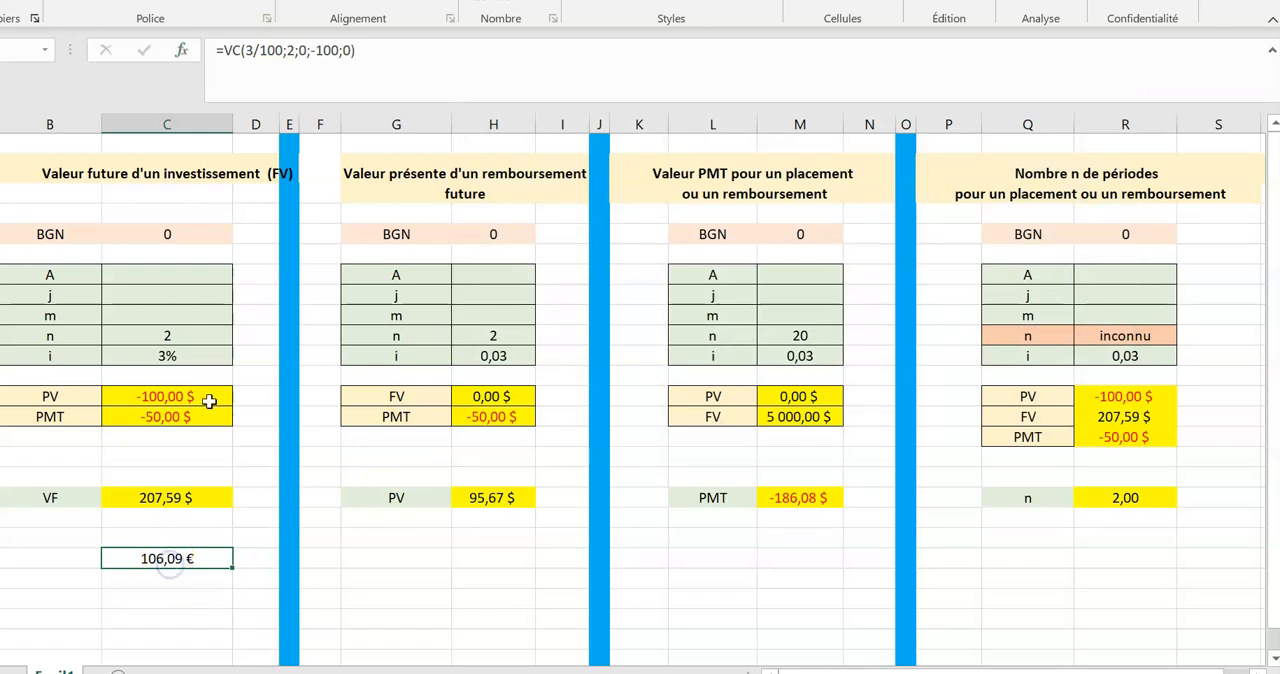
{"action": "left_click", "coordinate": [181, 51]}
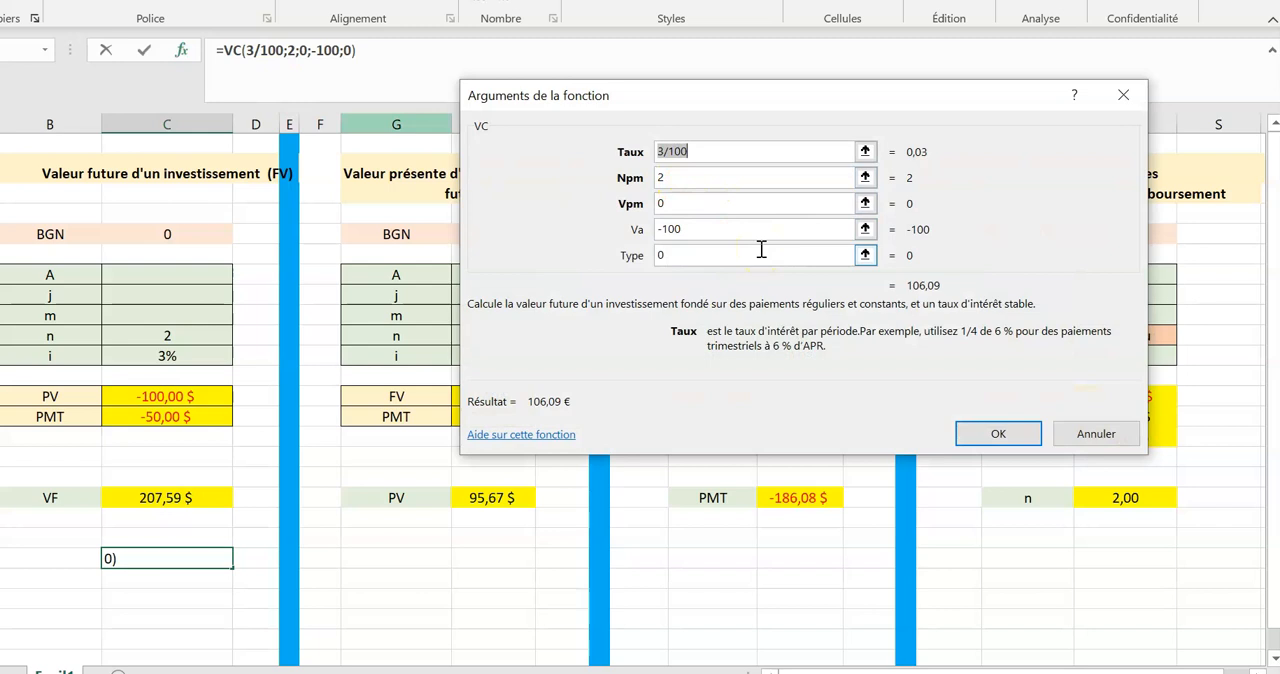
{"action": "left_click", "coordinate": [678, 178]}
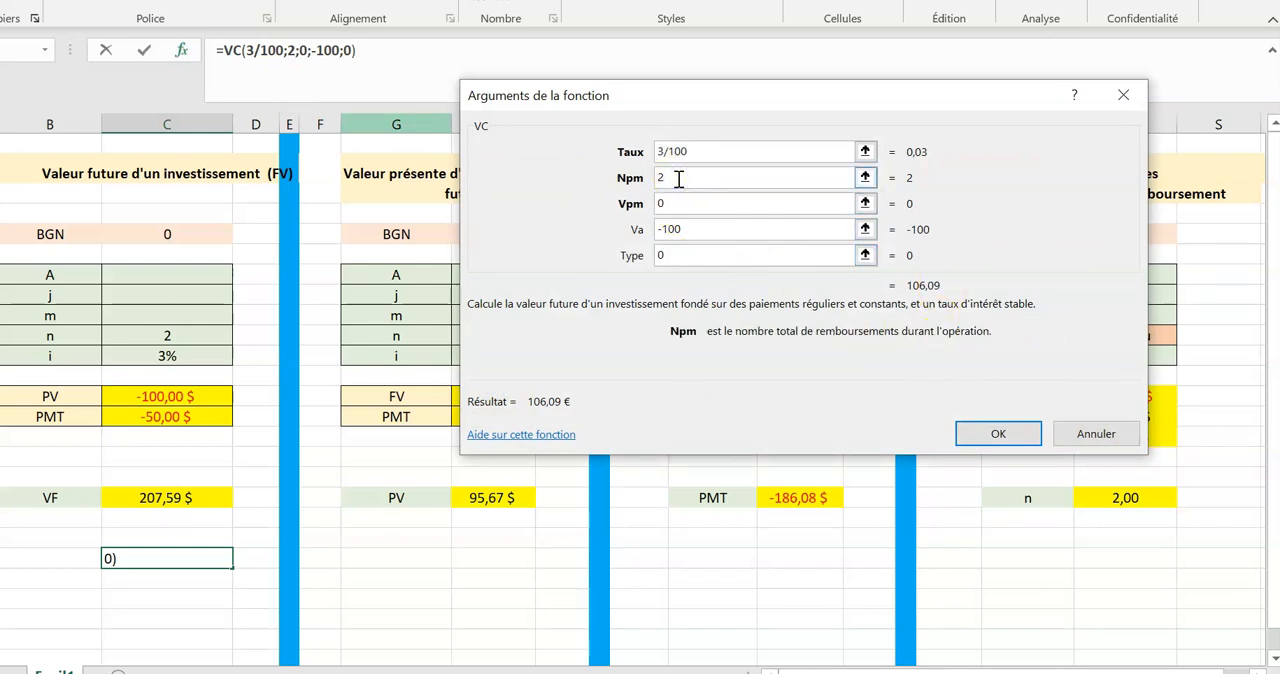
{"action": "key", "text": "BackSpace"}
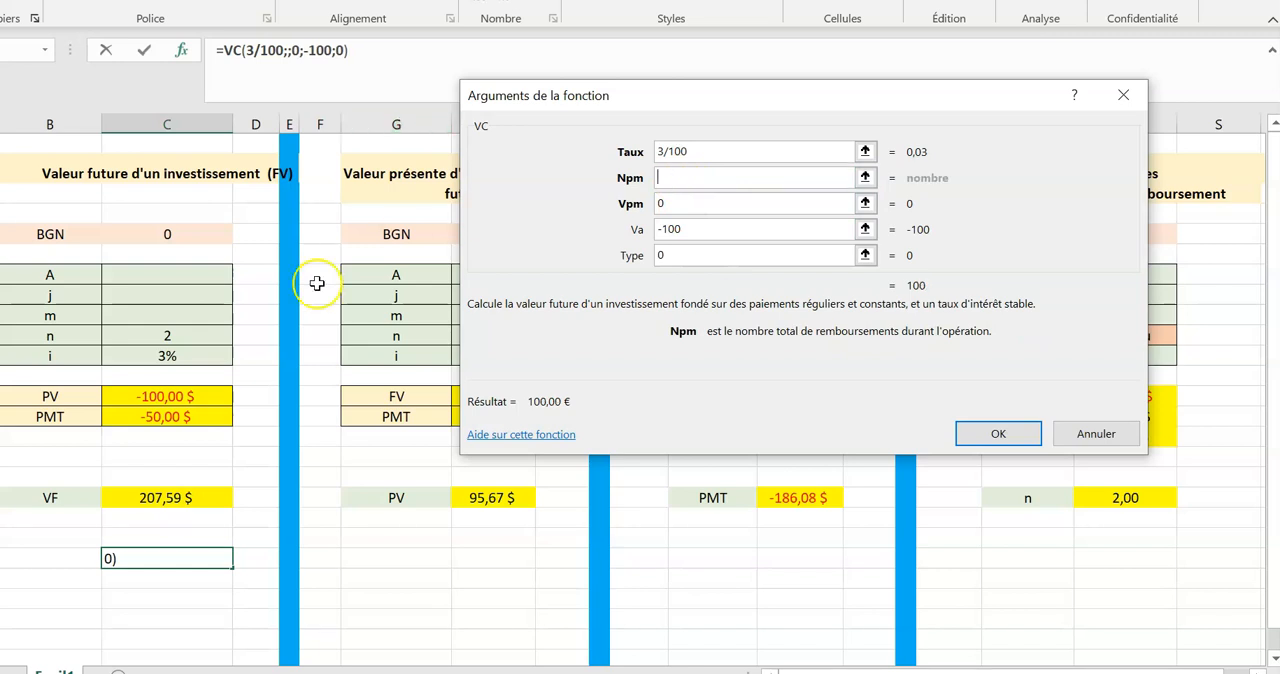
{"action": "left_click", "coordinate": [163, 336]}
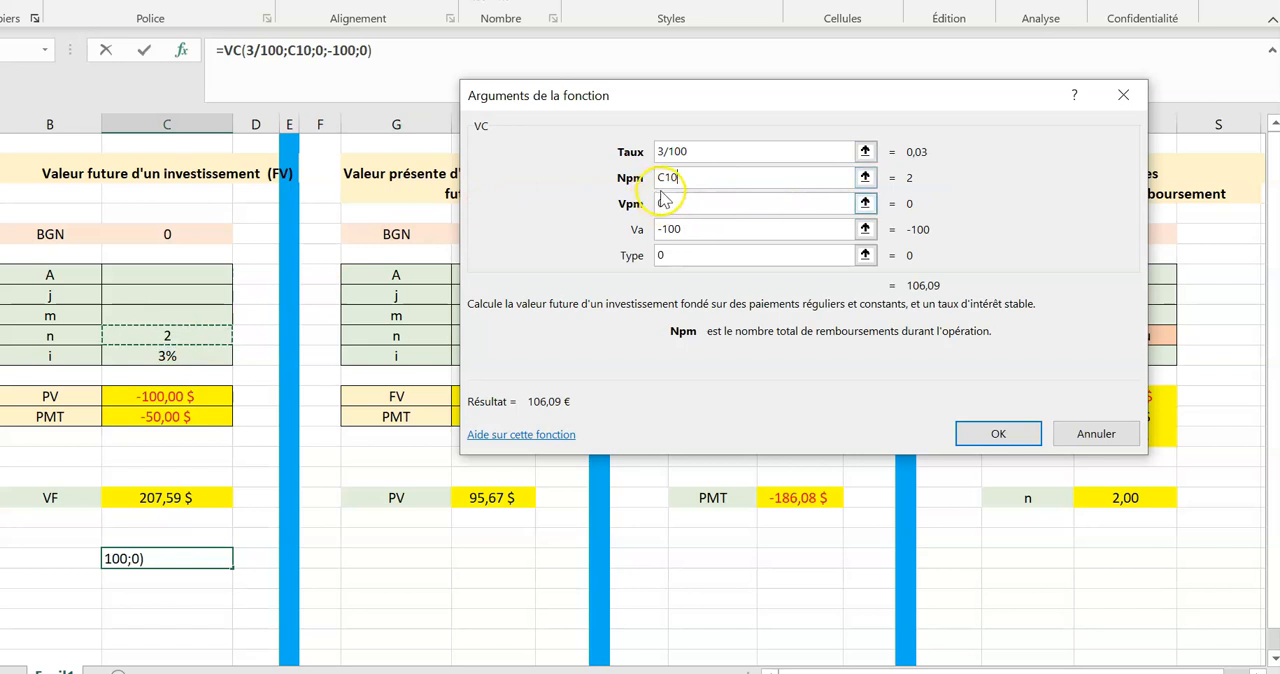
{"action": "left_click", "coordinate": [990, 436]}
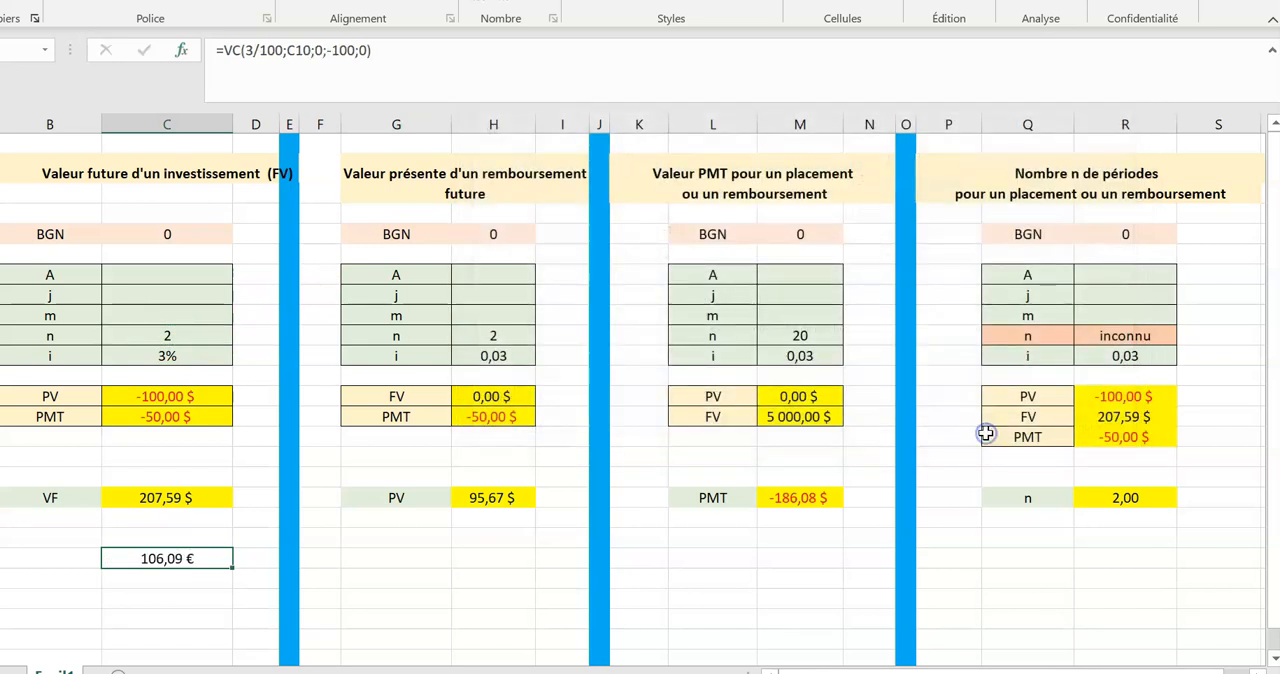
Set the number of periods n in the future value table to 20.
{"action": "double_click", "coordinate": [187, 336]}
{"action": "type", "text": "0"}
{"action": "key", "text": "Return"}
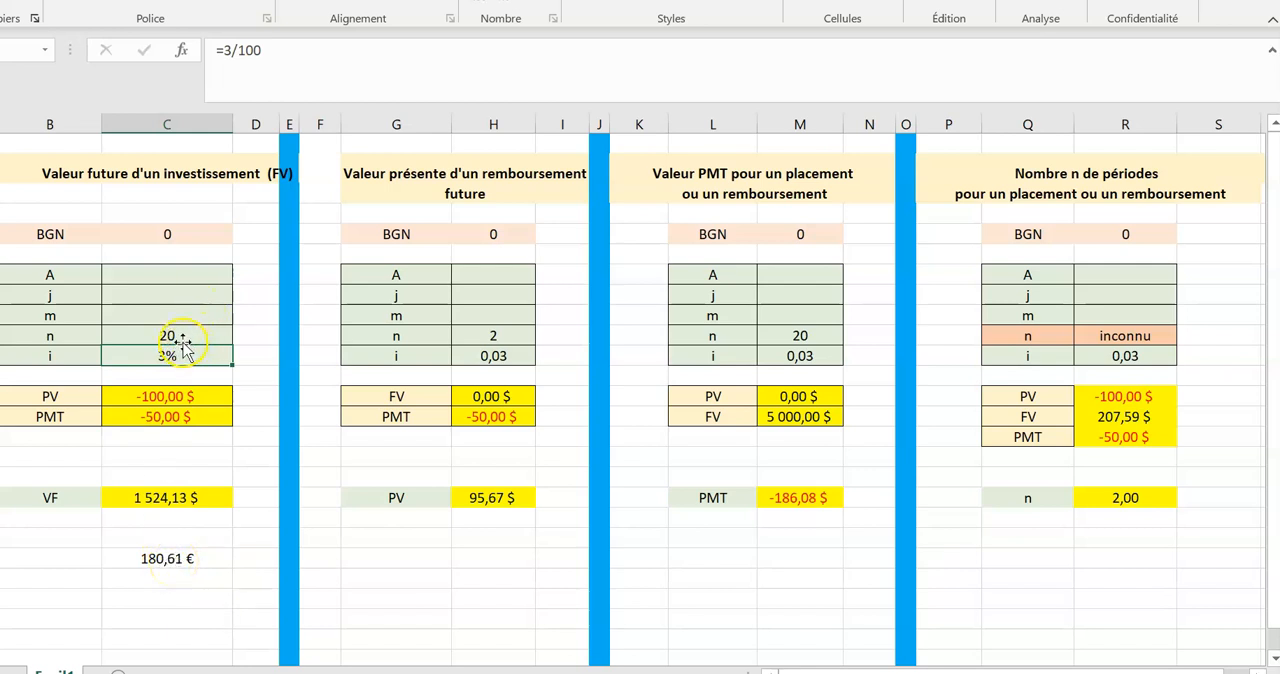
Replace the Taux argument of the VC function below the VF result with a reference to cell C11.
{"action": "left_click", "coordinate": [175, 557]}
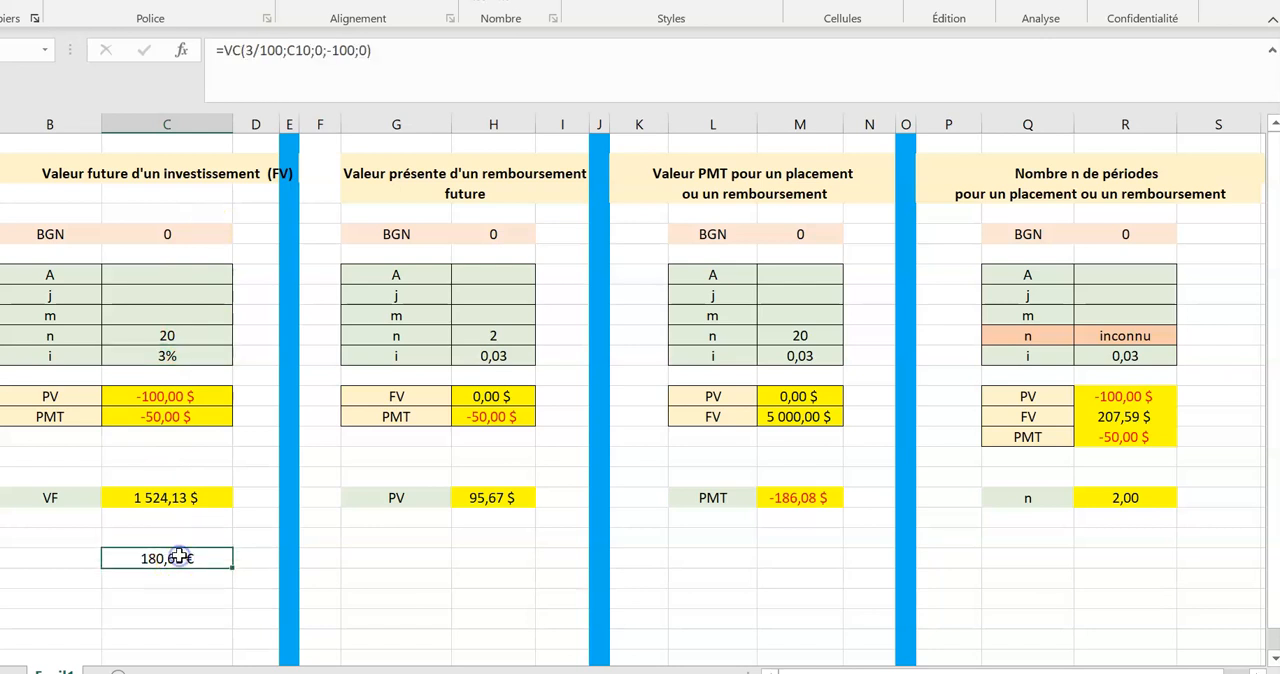
{"action": "left_click", "coordinate": [181, 50]}
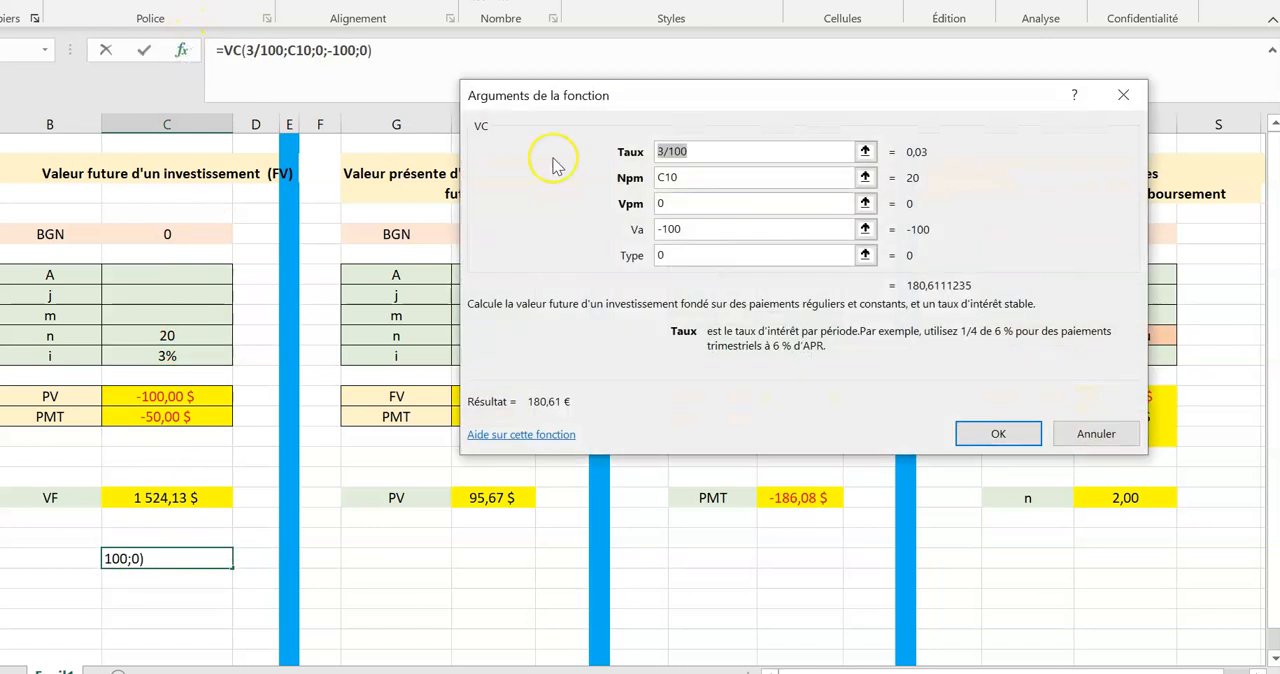
{"action": "left_click", "coordinate": [705, 151]}
{"action": "key", "text": "BackSpace"}
{"action": "key", "text": "BackSpace"}
{"action": "key", "text": "BackSpace"}
{"action": "key", "text": "BackSpace"}
{"action": "key", "text": "BackSpace"}
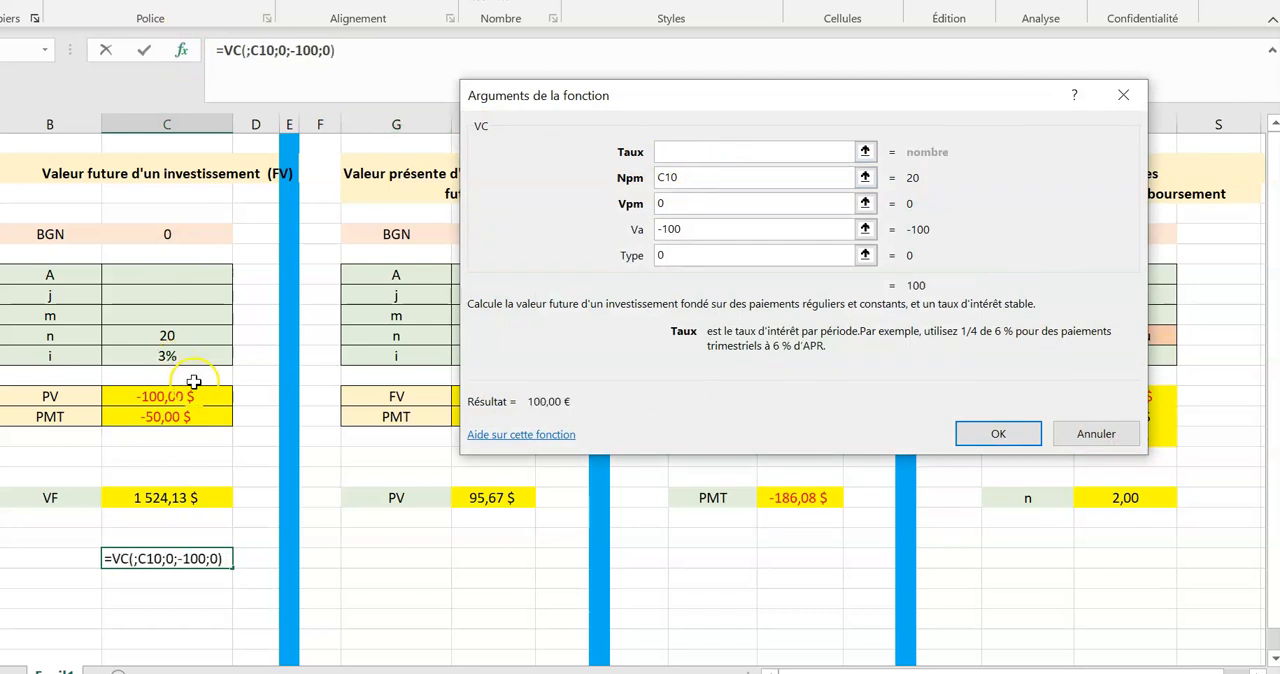
{"action": "left_click", "coordinate": [166, 357]}
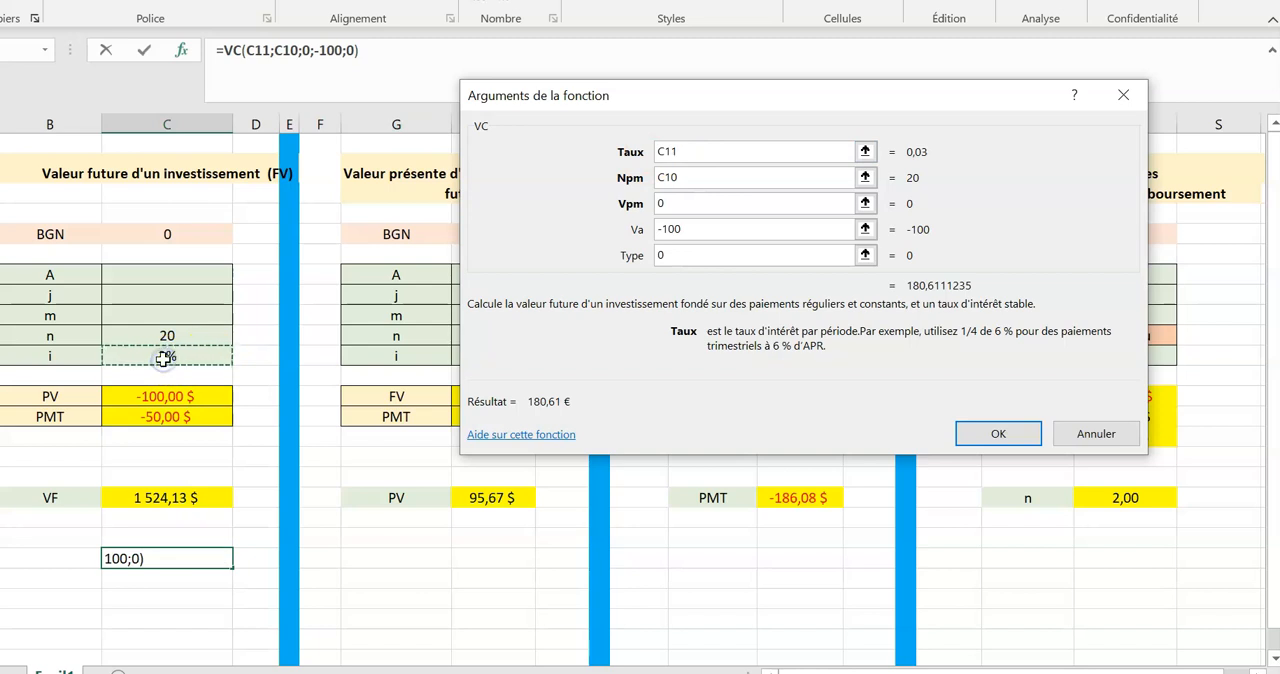
{"action": "left_click", "coordinate": [690, 154]}
Replace the VC function's Vpm argument with a reference to the PMT cell C14.
{"action": "left_click", "coordinate": [687, 201]}
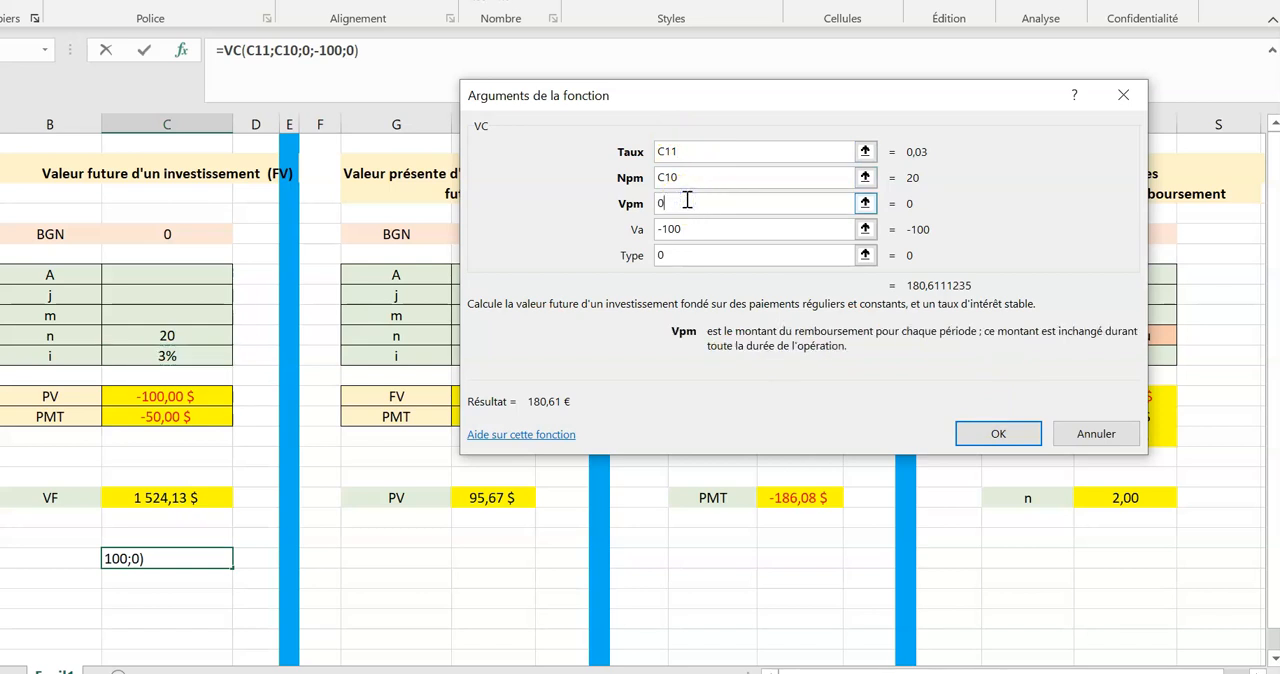
{"action": "key", "text": "BackSpace"}
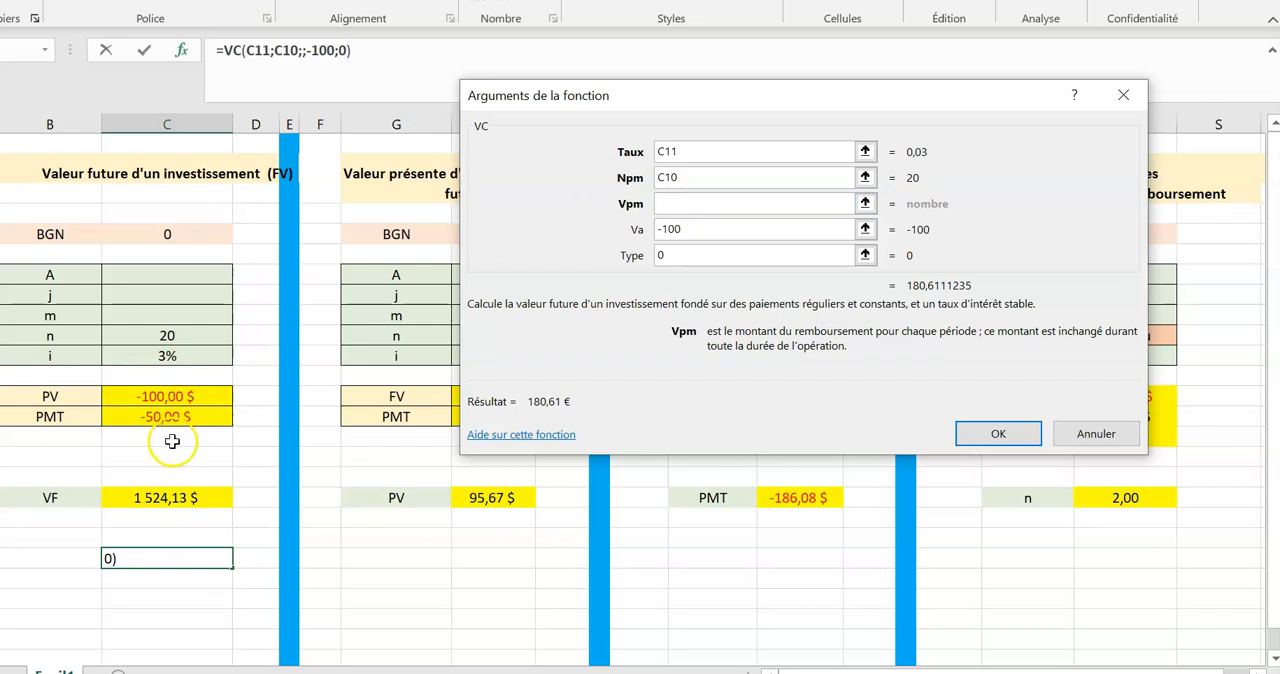
{"action": "left_click", "coordinate": [155, 416]}
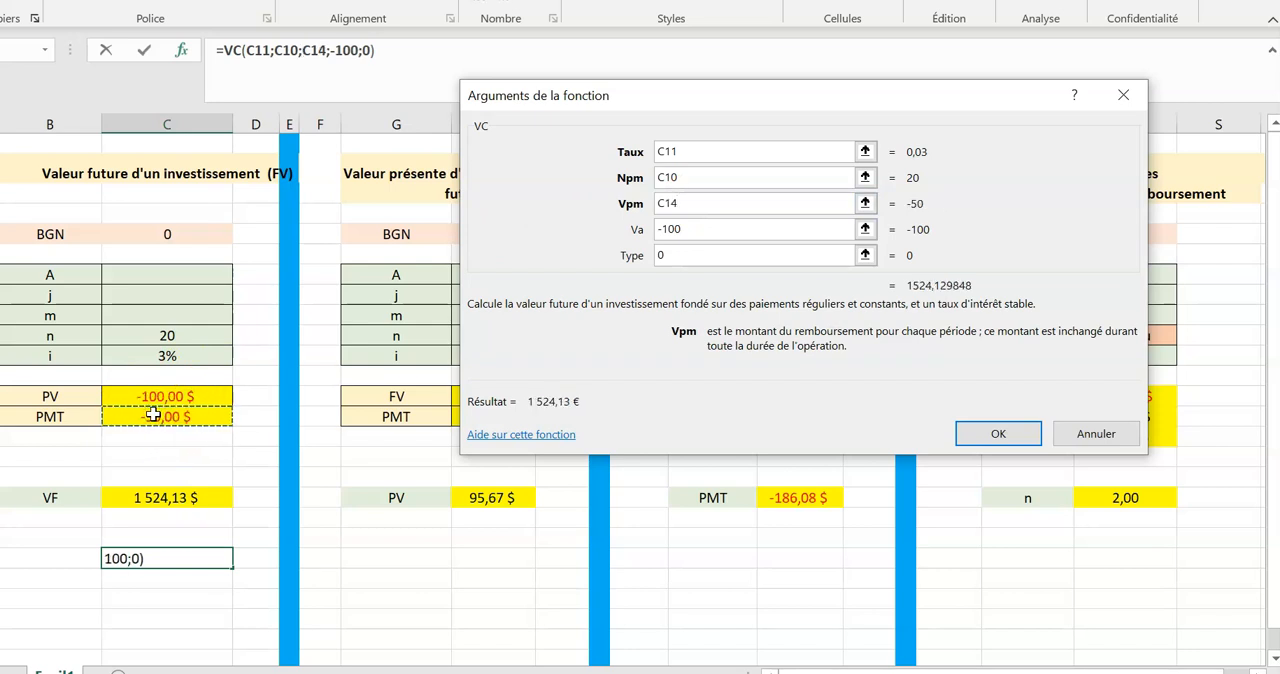
Replace the VC function's Type argument with a reference to the BGN cell C5 and apply the arguments.
{"action": "left_click", "coordinate": [680, 255]}
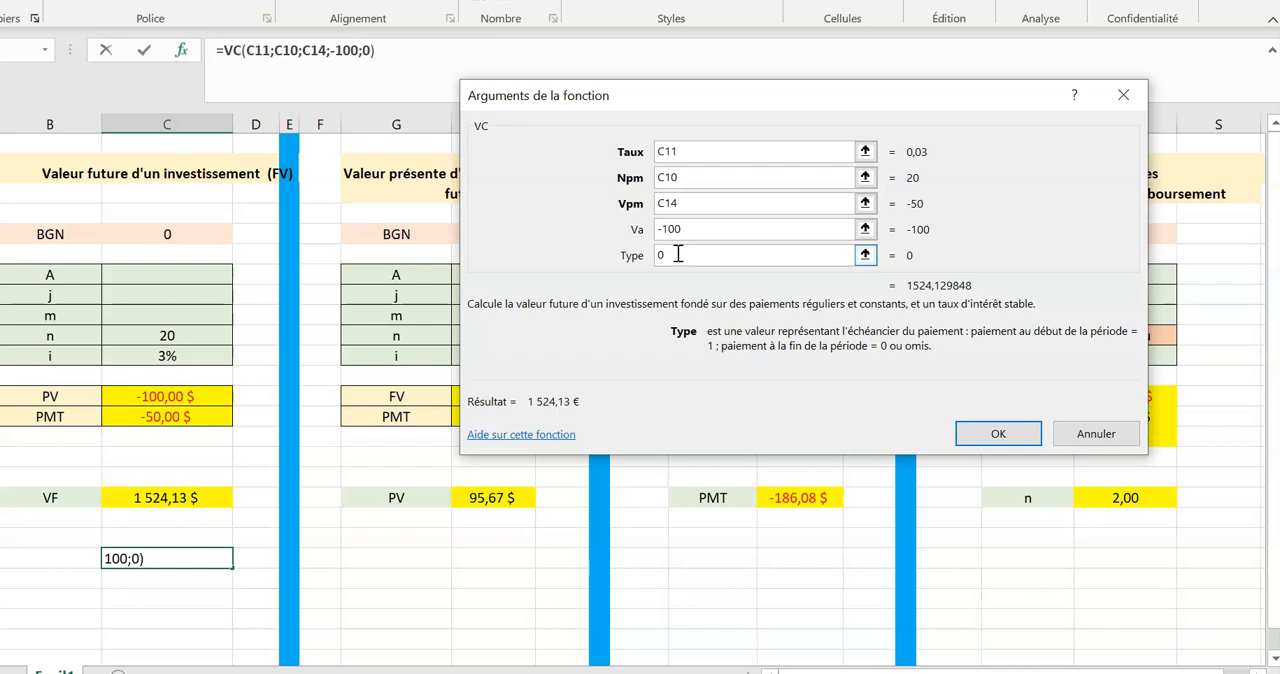
{"action": "key", "text": "BackSpace"}
{"action": "left_click", "coordinate": [168, 233]}
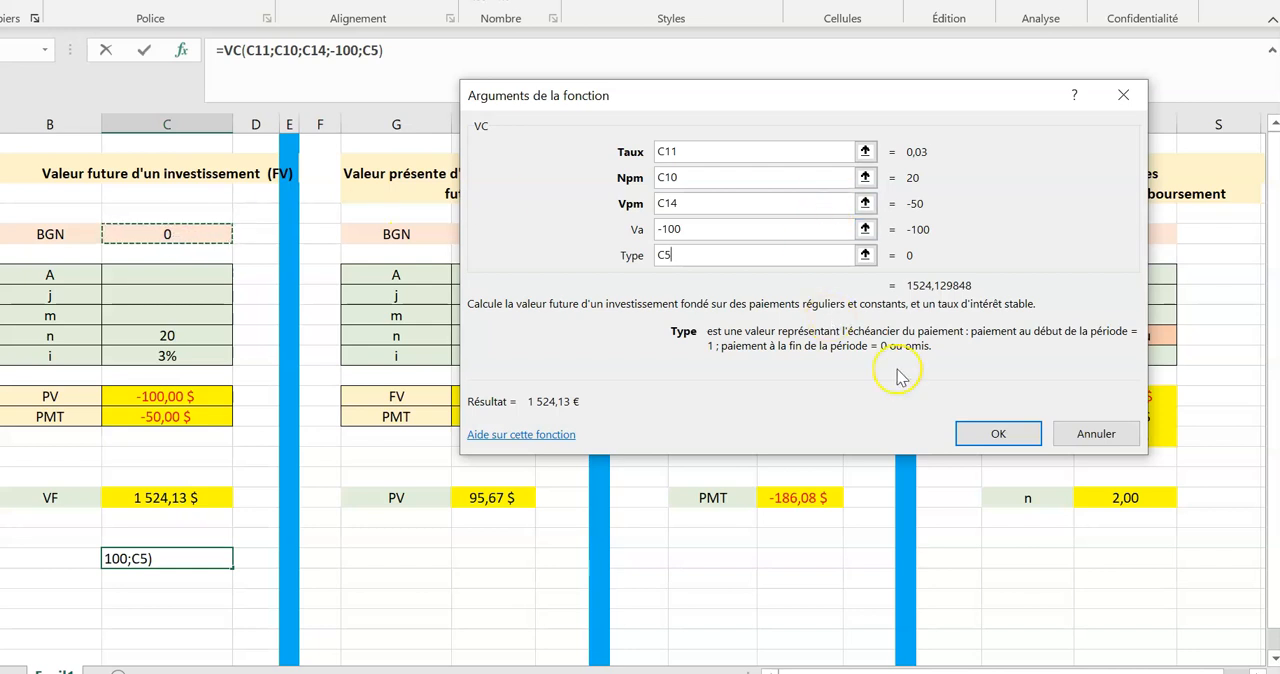
{"action": "left_click", "coordinate": [993, 433]}
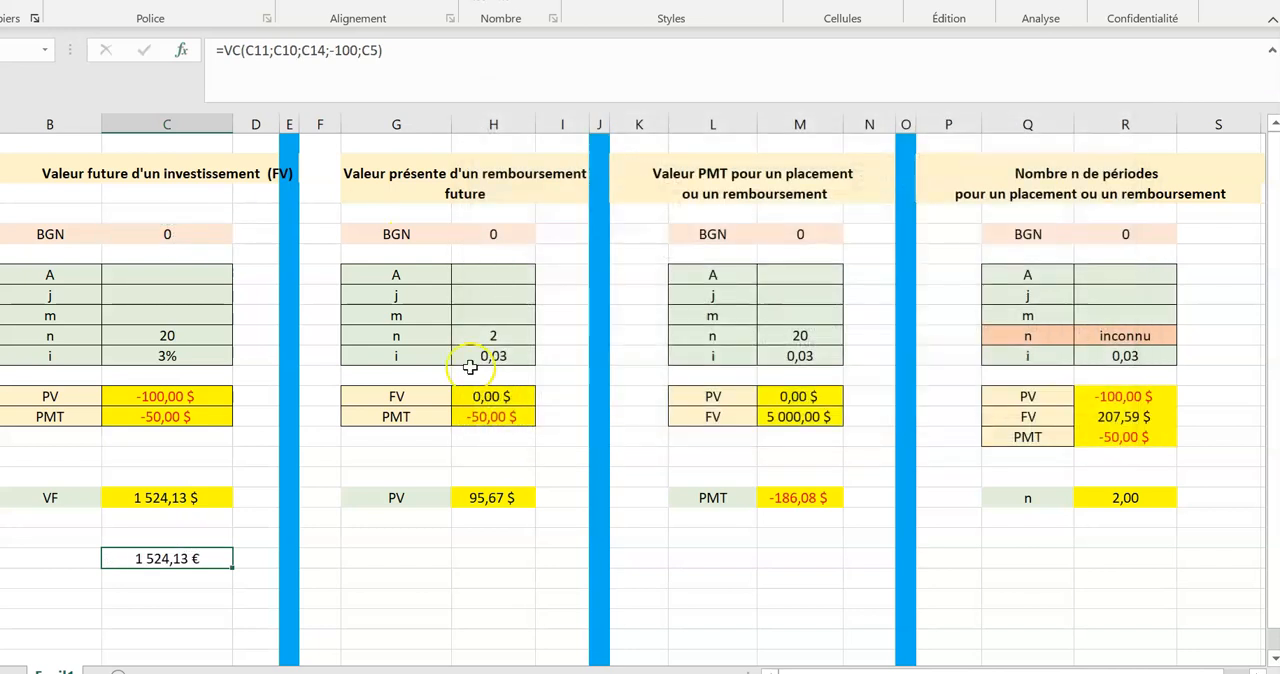
Test a different BGN value in the future value table and set it back to 0.
{"action": "left_click", "coordinate": [171, 237]}
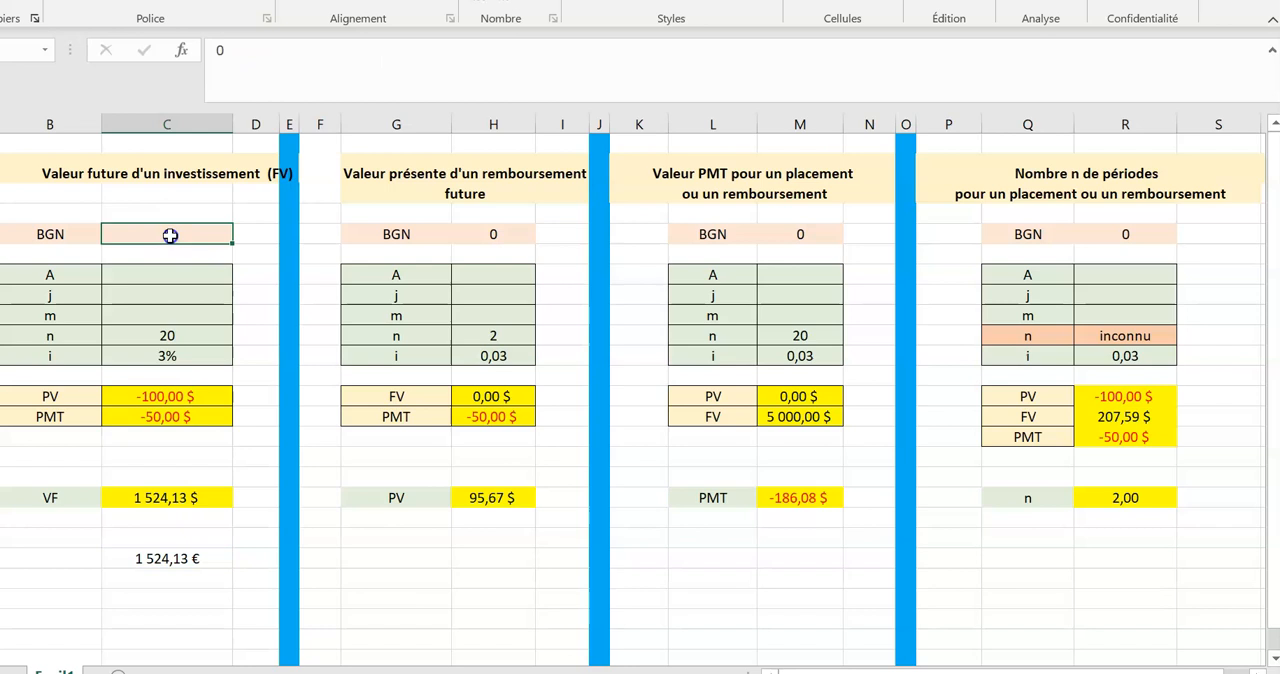
{"action": "double_click", "coordinate": [171, 236]}
{"action": "key", "text": "Return"}
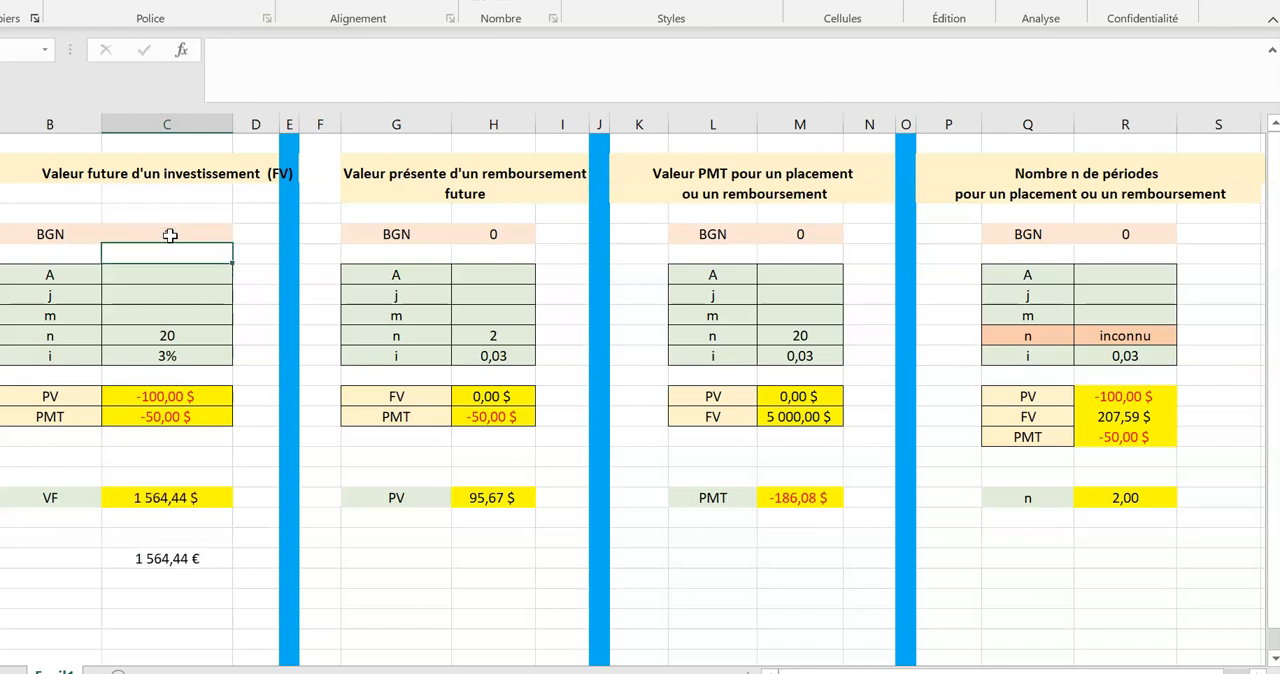
{"action": "left_click", "coordinate": [170, 235]}
{"action": "type", "text": "0"}
{"action": "key", "text": "Return"}
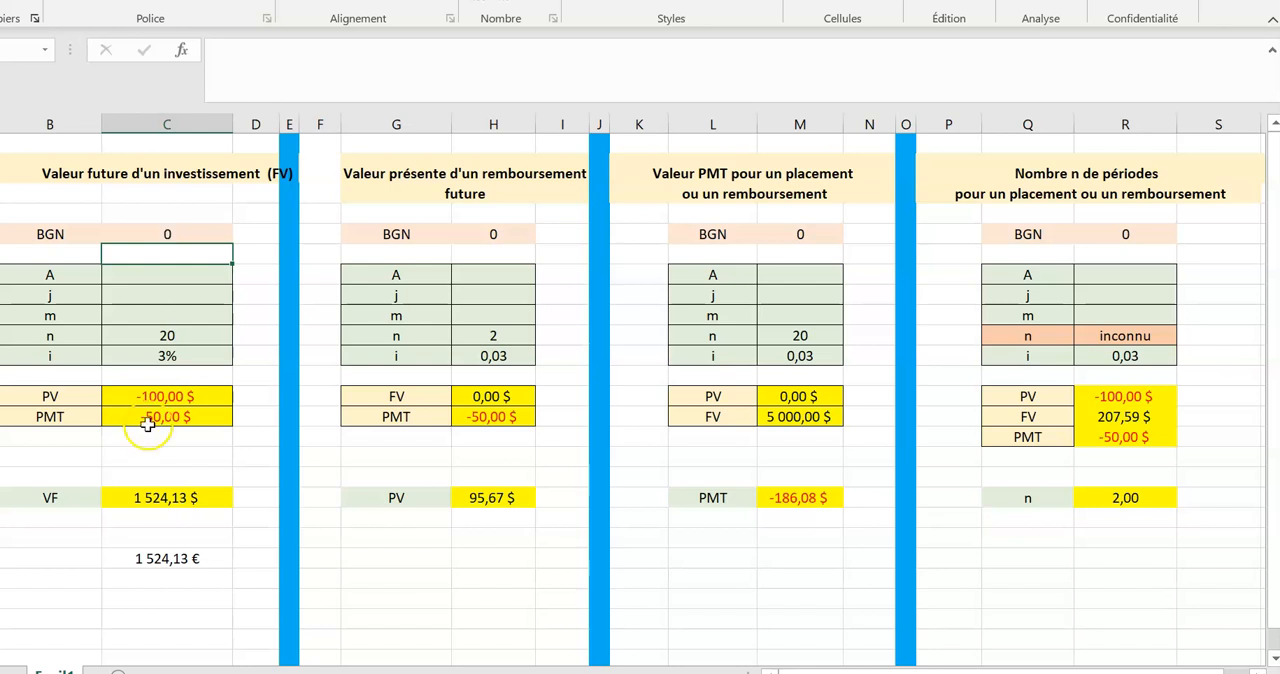
Change the interest rate i in the future value table to =4/100.
{"action": "double_click", "coordinate": [168, 356]}
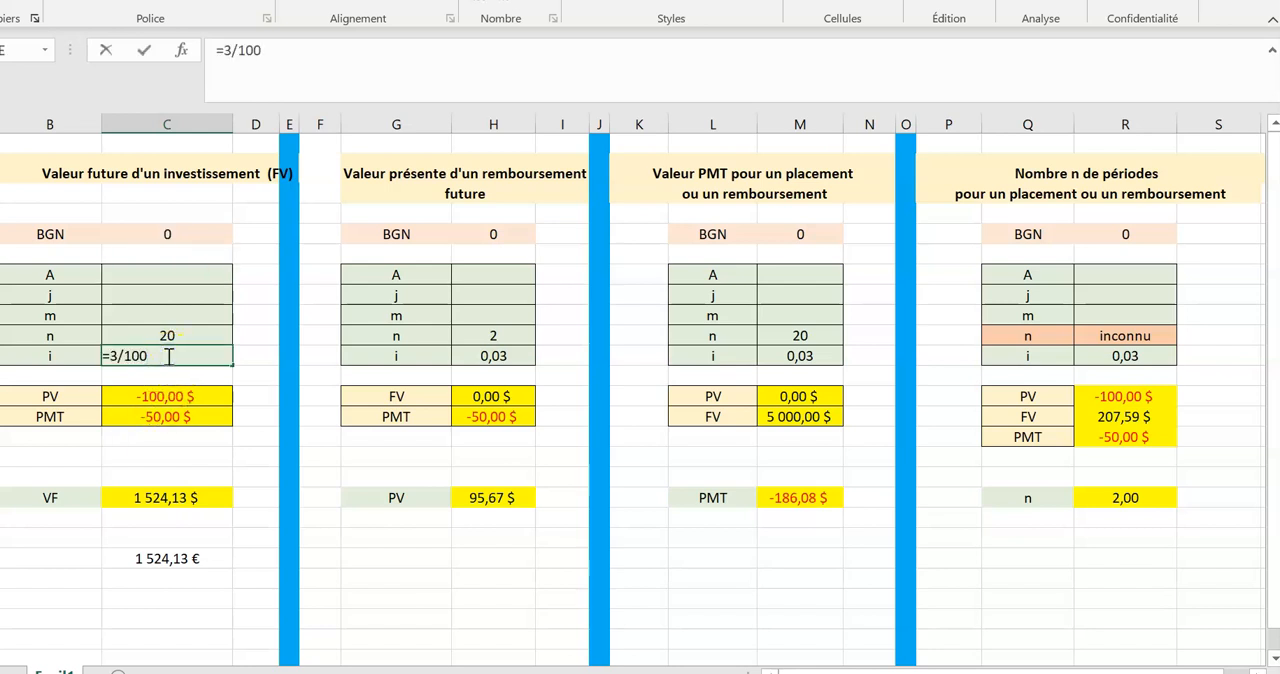
{"action": "key", "text": "Left"}
{"action": "key", "text": "Left"}
{"action": "key", "text": "Left"}
{"action": "key", "text": "BackSpace"}
{"action": "type", "text": "4"}
{"action": "key", "text": "Return"}
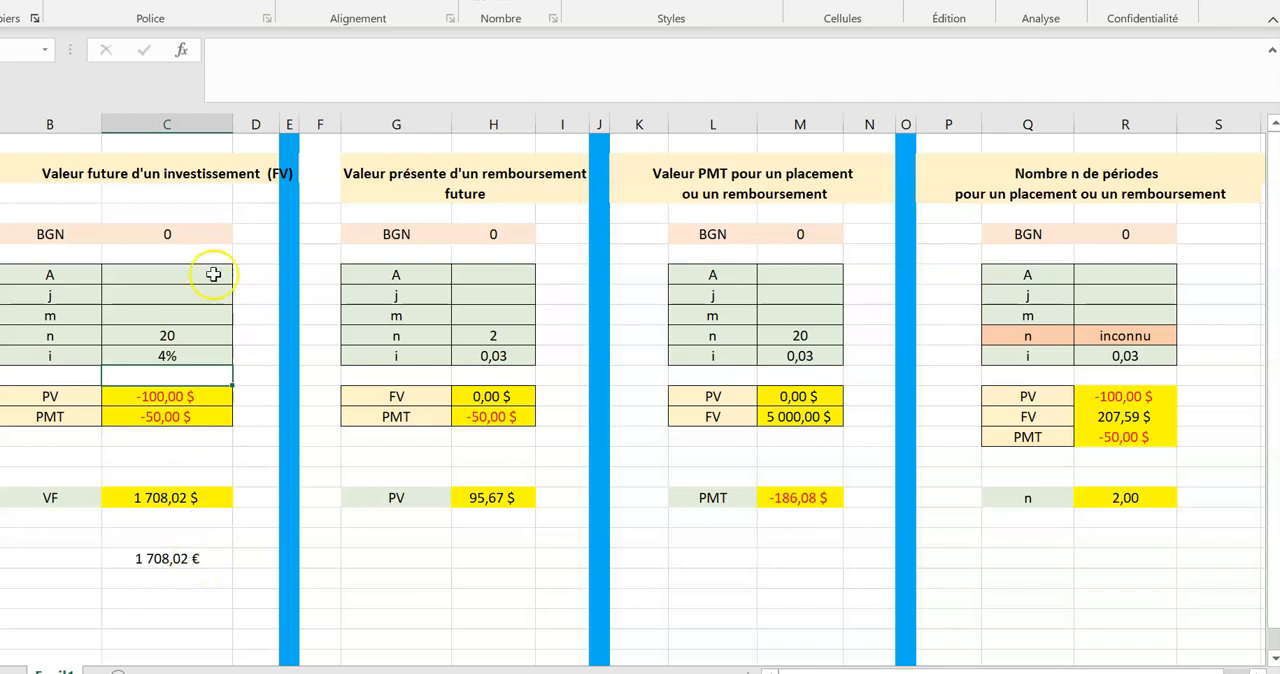
Enter 5 for A and 3% for j in the future value table.
{"action": "left_click", "coordinate": [166, 336]}
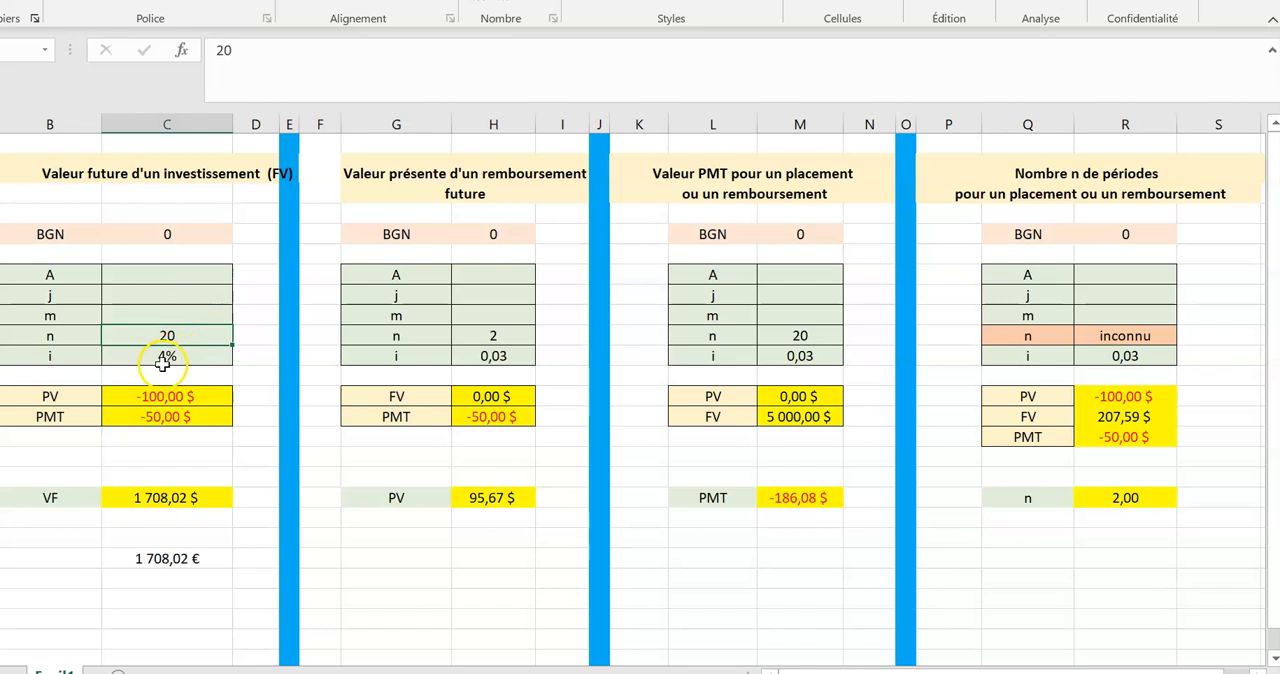
{"action": "left_click", "coordinate": [132, 292]}
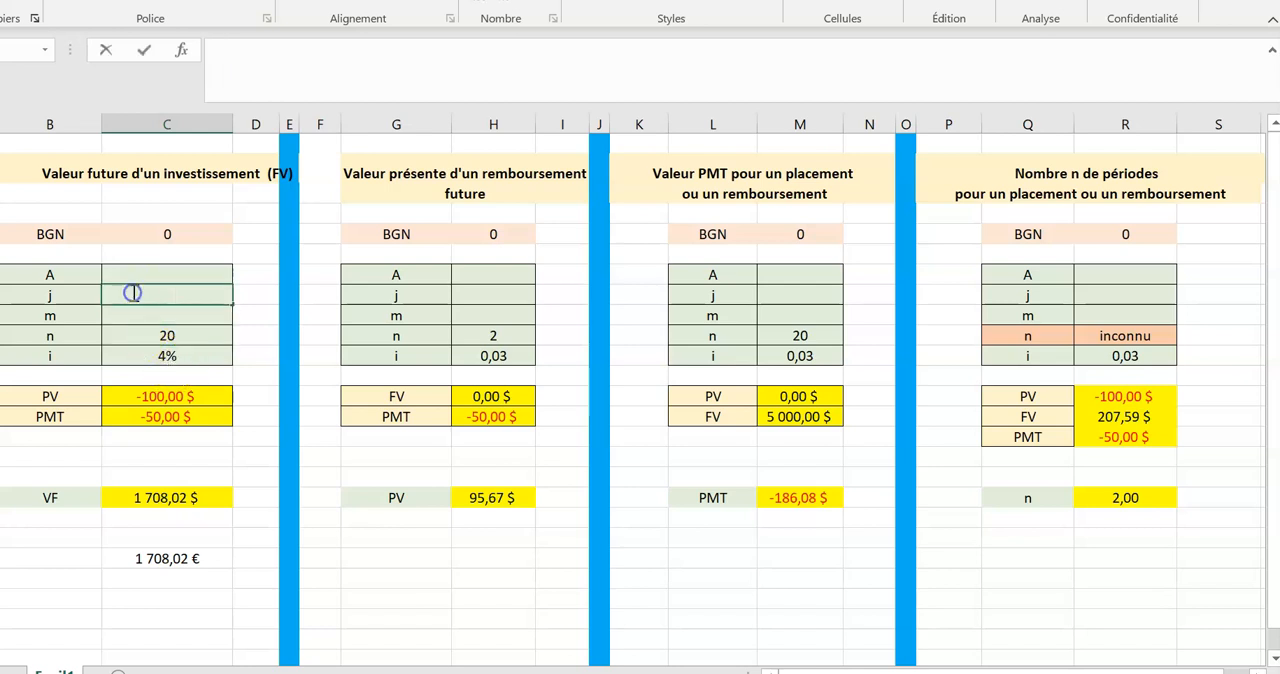
{"action": "left_click", "coordinate": [152, 272]}
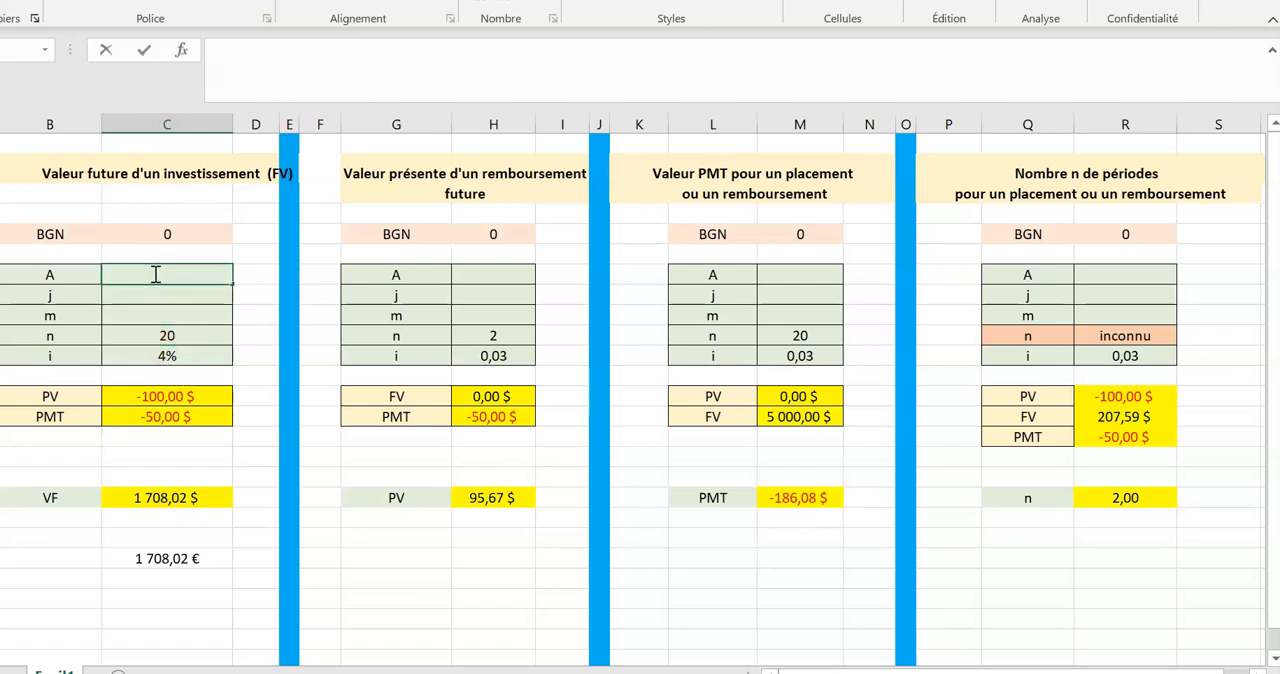
{"action": "type", "text": "5"}
{"action": "key", "text": "Escape"}
{"action": "double_click", "coordinate": [170, 272]}
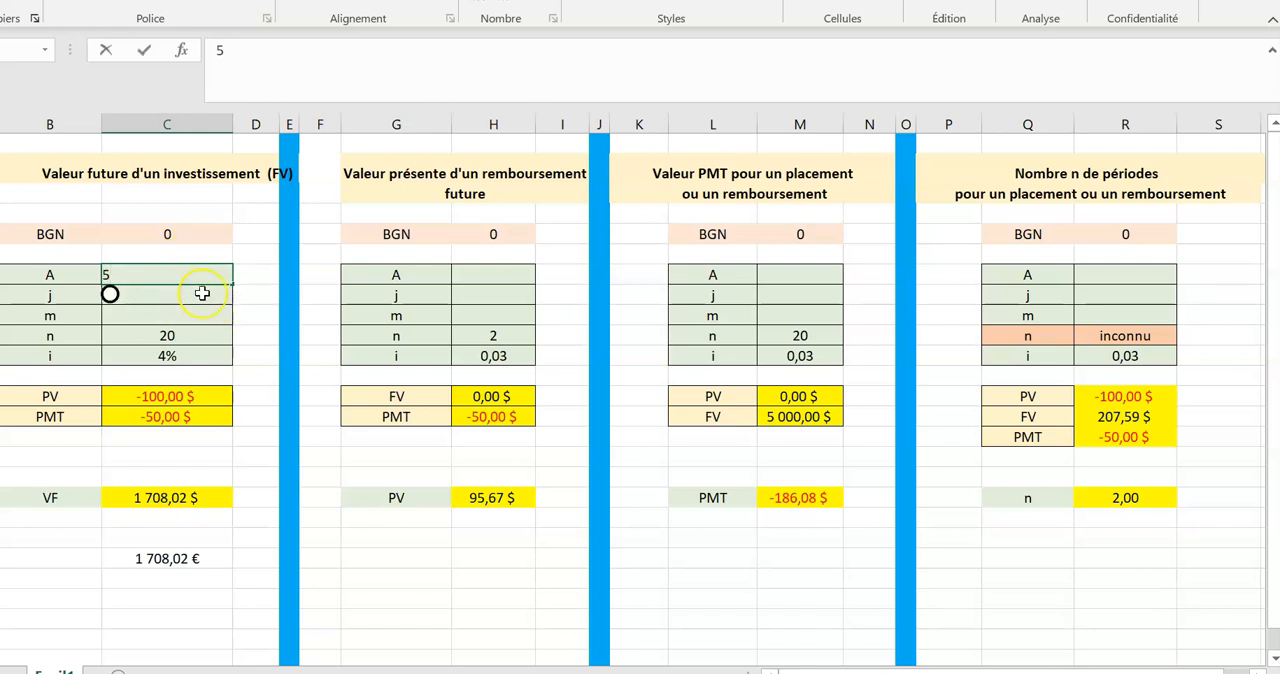
{"action": "key", "text": "Return"}
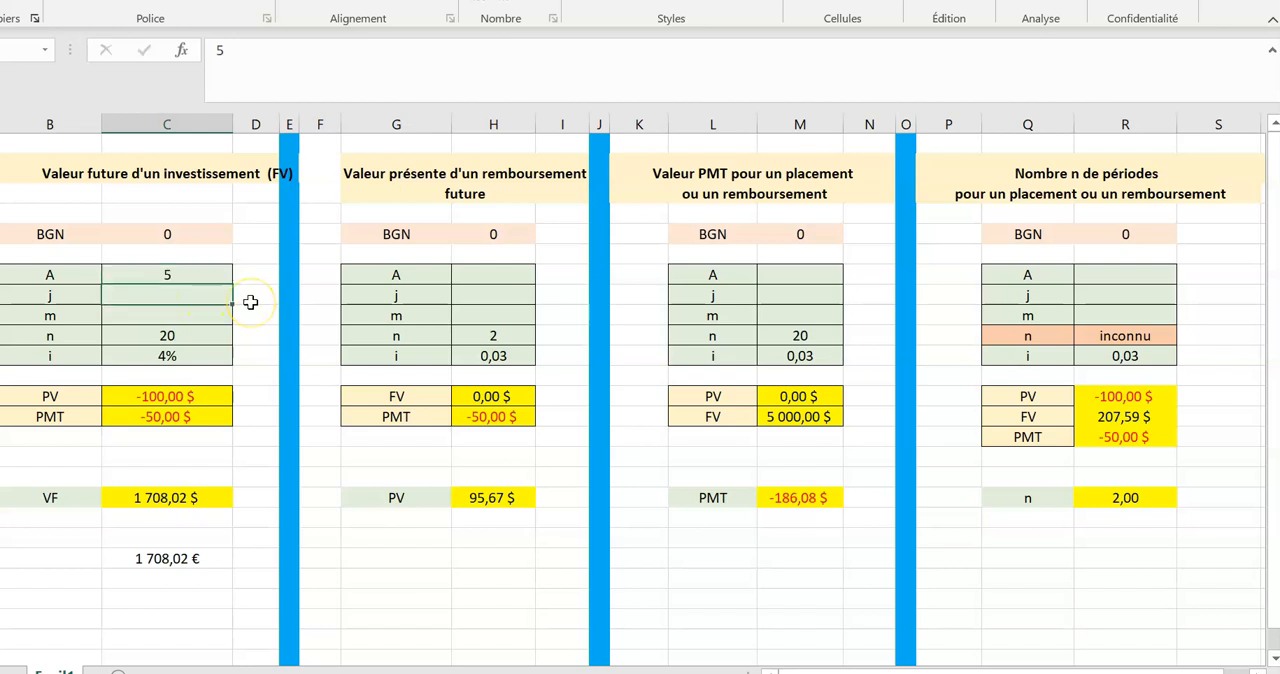
{"action": "double_click", "coordinate": [149, 297]}
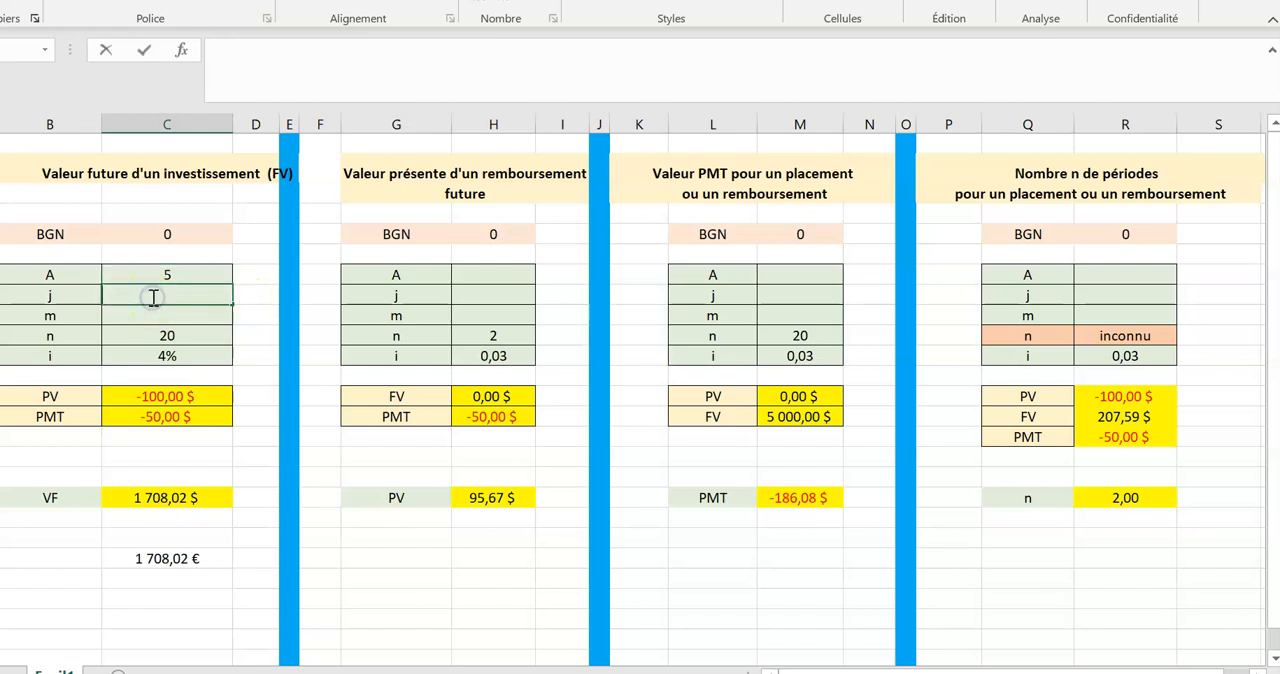
{"action": "type", "text": "3%"}
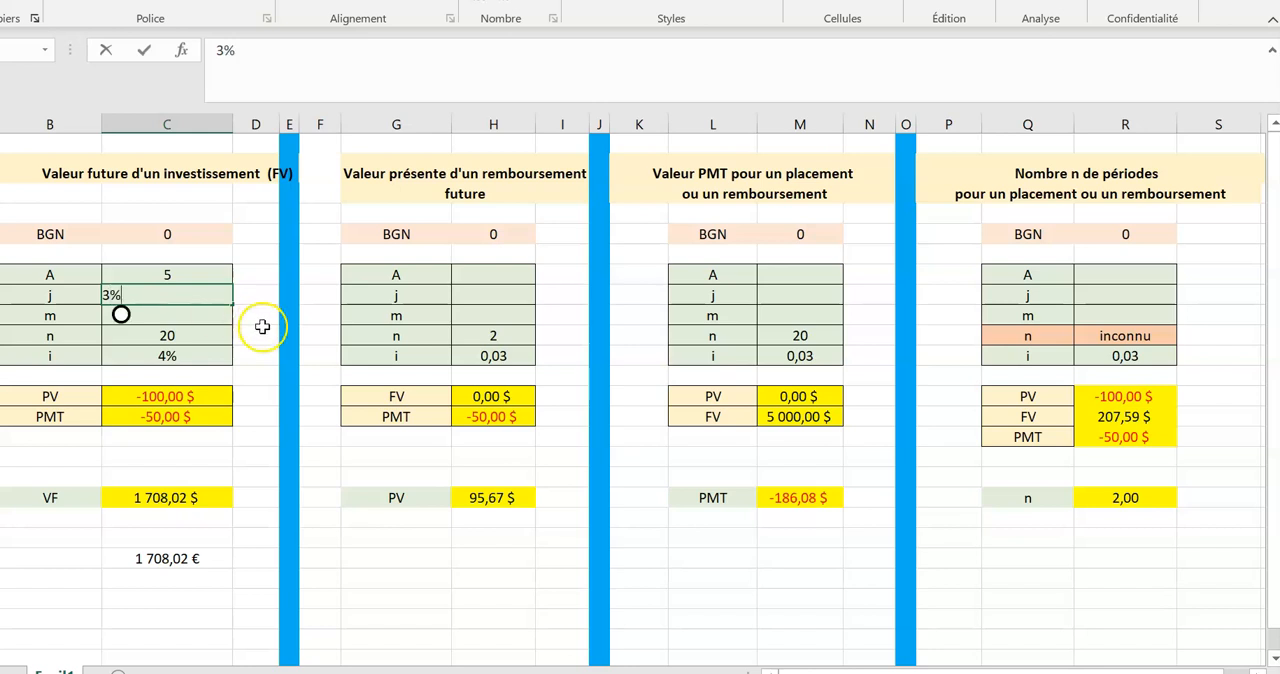
{"action": "left_click", "coordinate": [262, 332]}
Enter 12 for m in the future value table.
{"action": "double_click", "coordinate": [167, 315]}
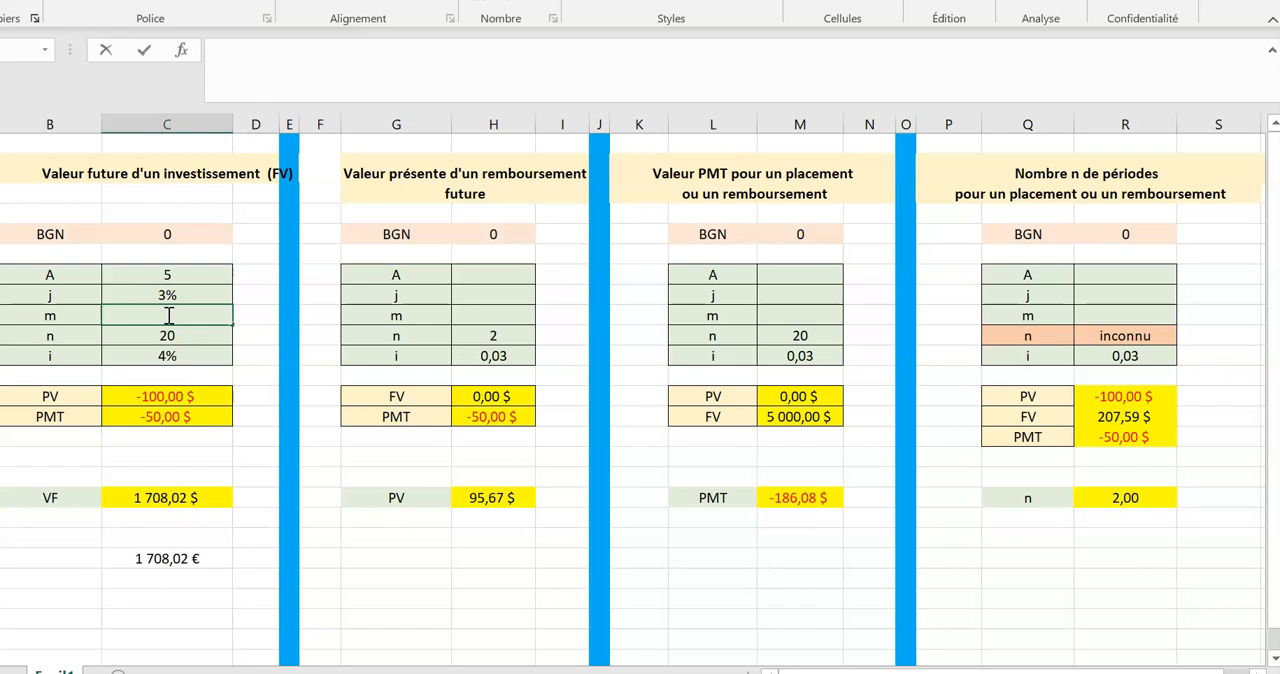
{"action": "type", "text": "12"}
{"action": "left_click", "coordinate": [264, 394]}
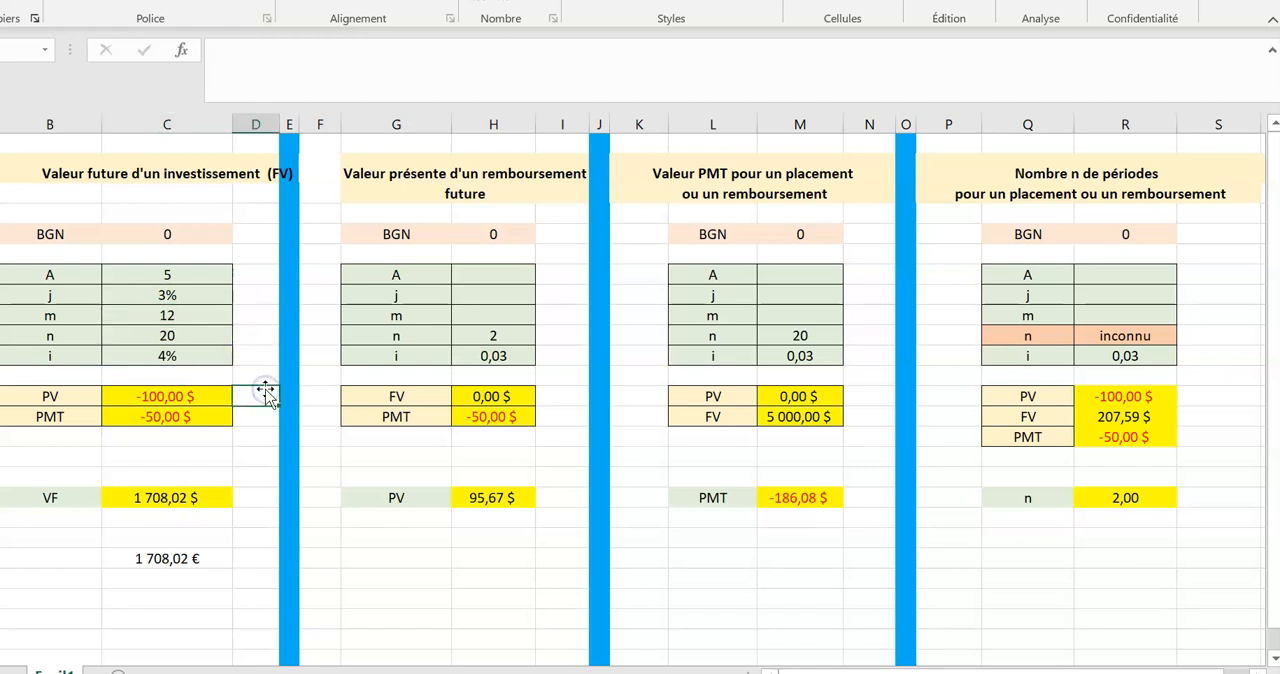
Replace the value of n in the future value table with the formula =C7*C9, multiplying A by m.
{"action": "left_click", "coordinate": [48, 336]}
{"action": "double_click", "coordinate": [186, 336]}
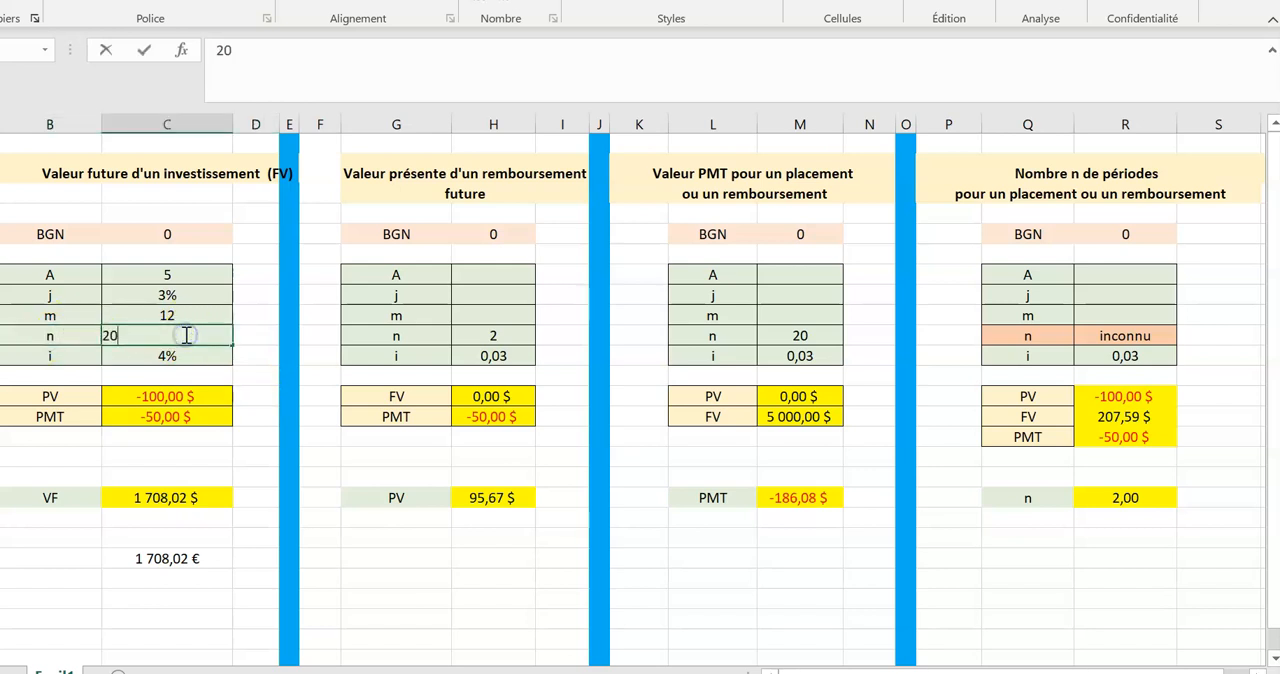
{"action": "key", "text": "BackSpace"}
{"action": "key", "text": "BackSpace"}
{"action": "type", "text": "="}
{"action": "left_click", "coordinate": [169, 338]}
{"action": "left_click", "coordinate": [108, 348]}
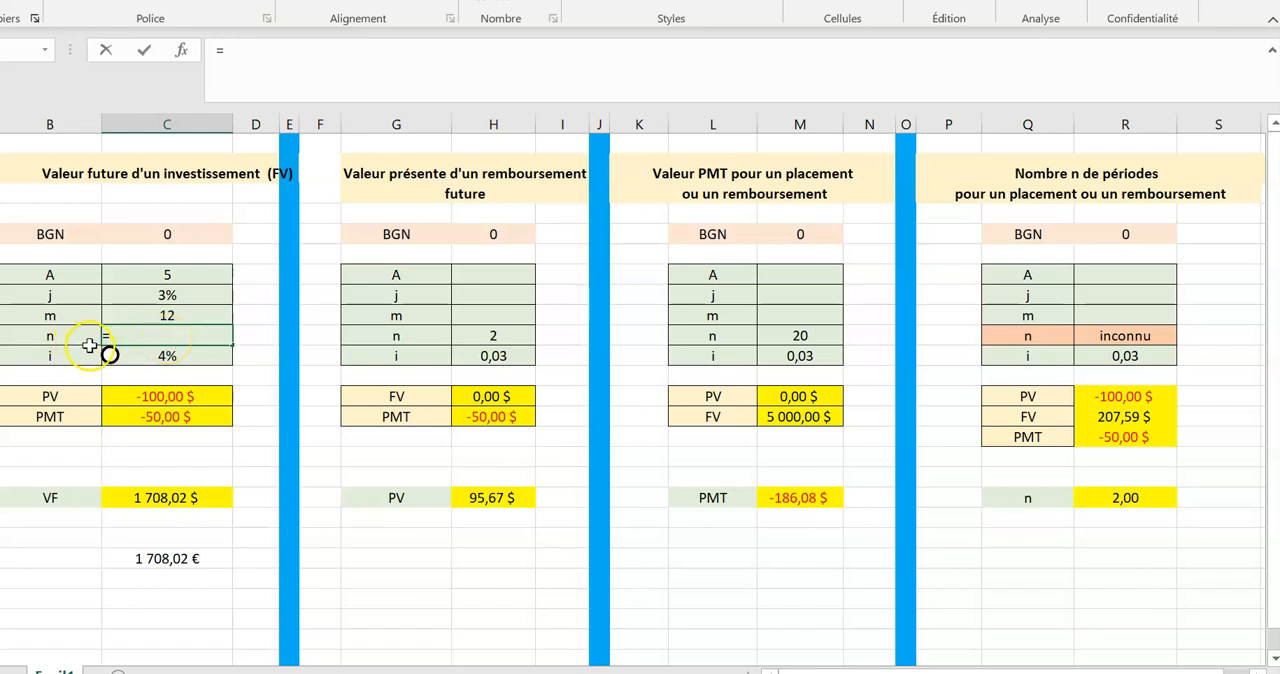
{"action": "left_click", "coordinate": [172, 272]}
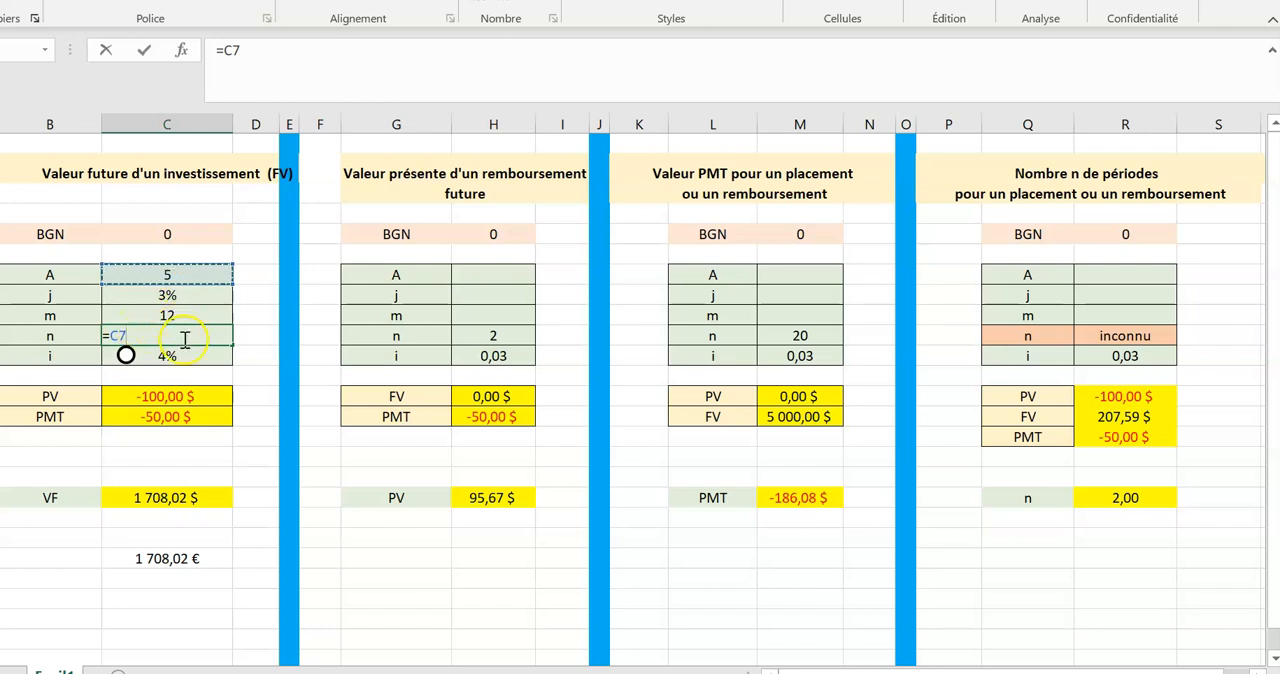
{"action": "type", "text": "*"}
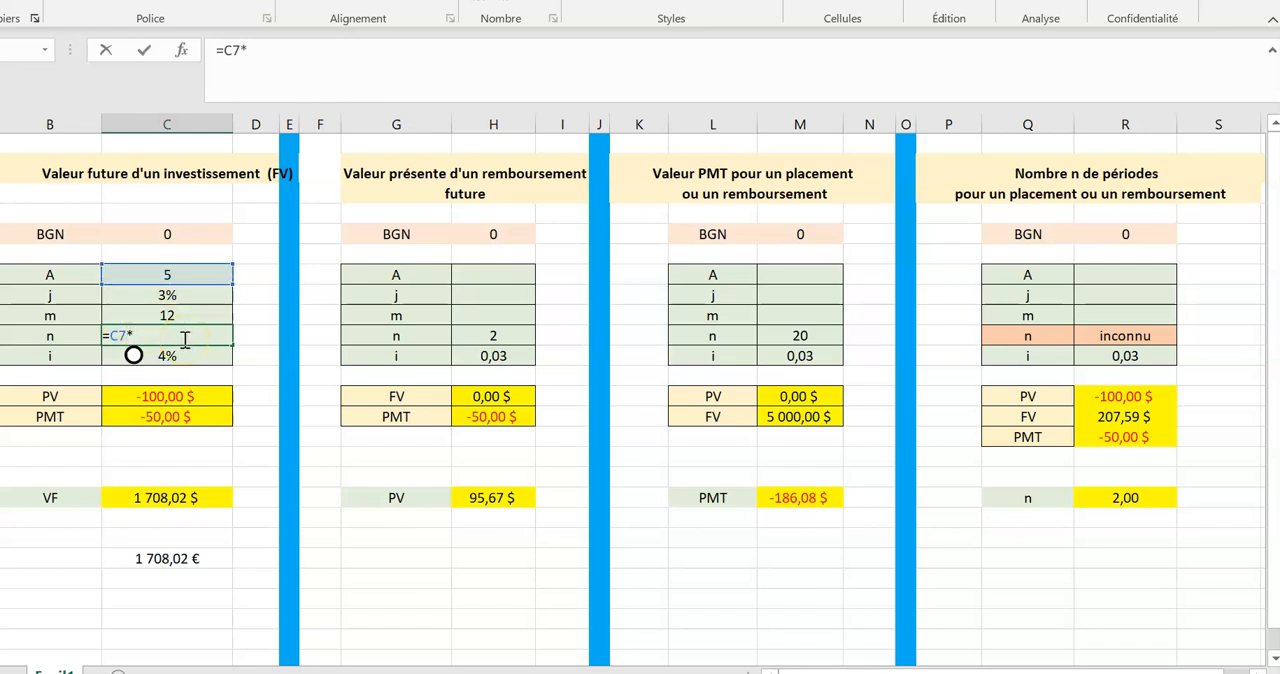
{"action": "left_click", "coordinate": [168, 315]}
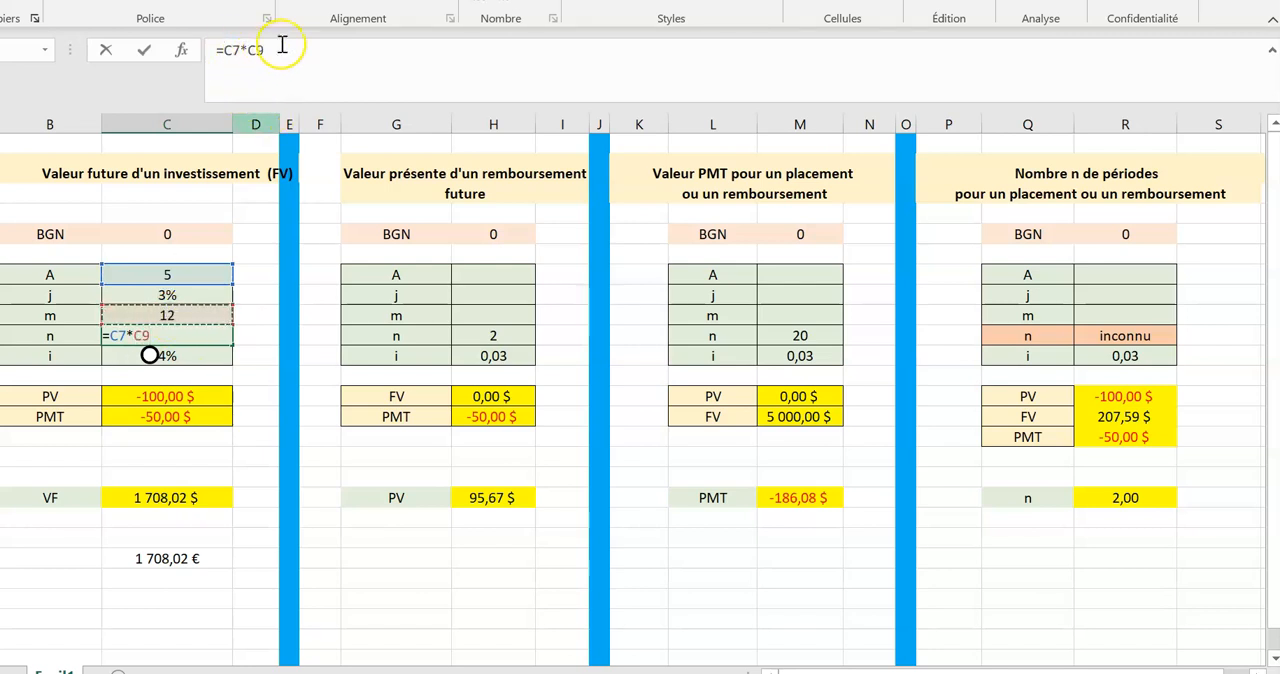
{"action": "key", "text": "Return"}
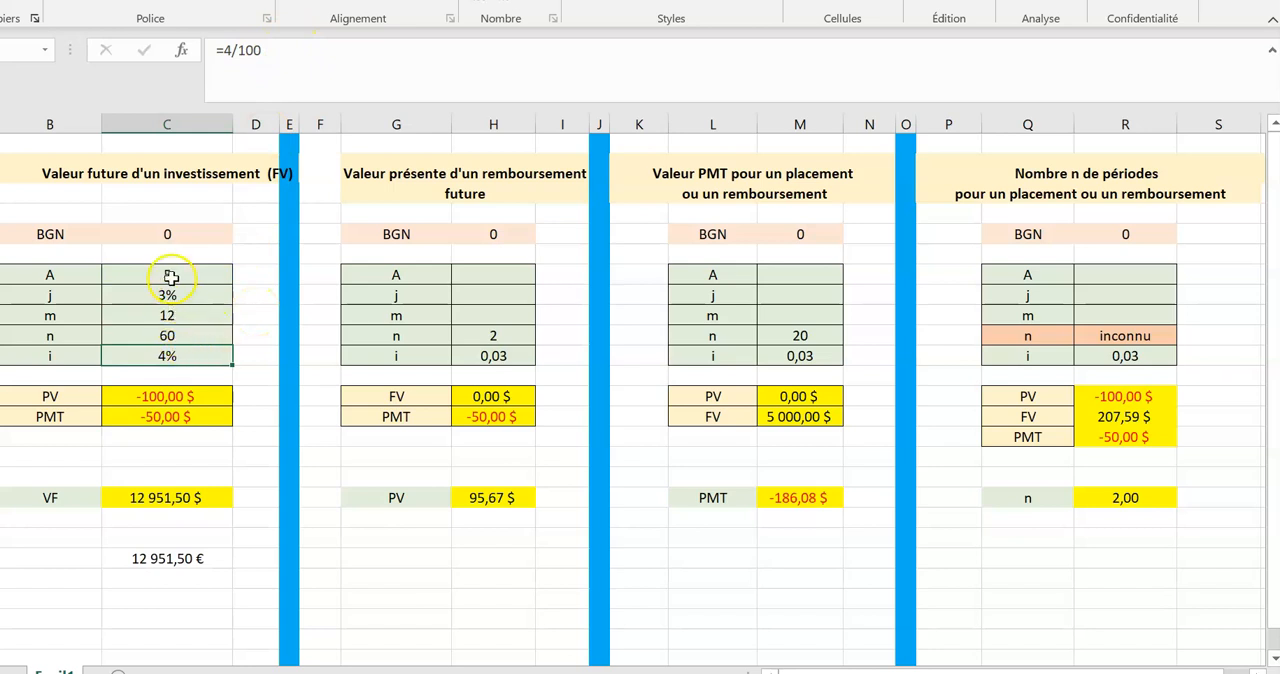
{"action": "left_click", "coordinate": [172, 337]}
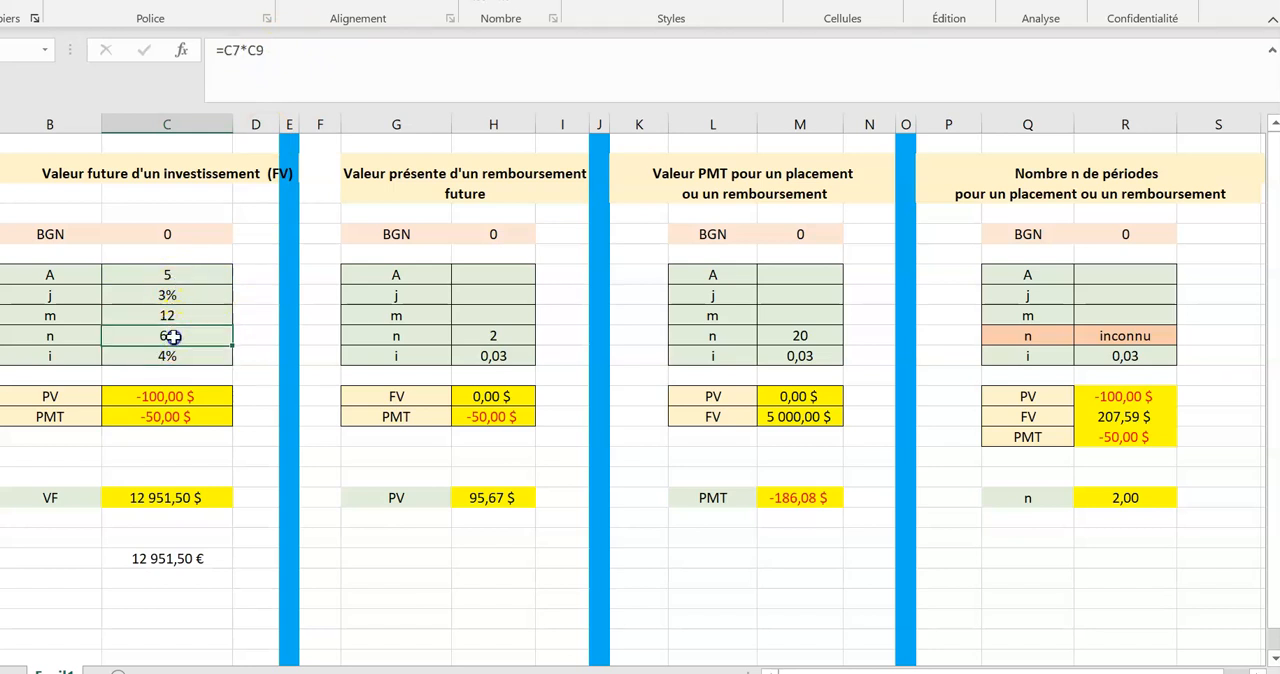
Change A in the future value table to 20 and check the recalculated n.
{"action": "left_click", "coordinate": [176, 275]}
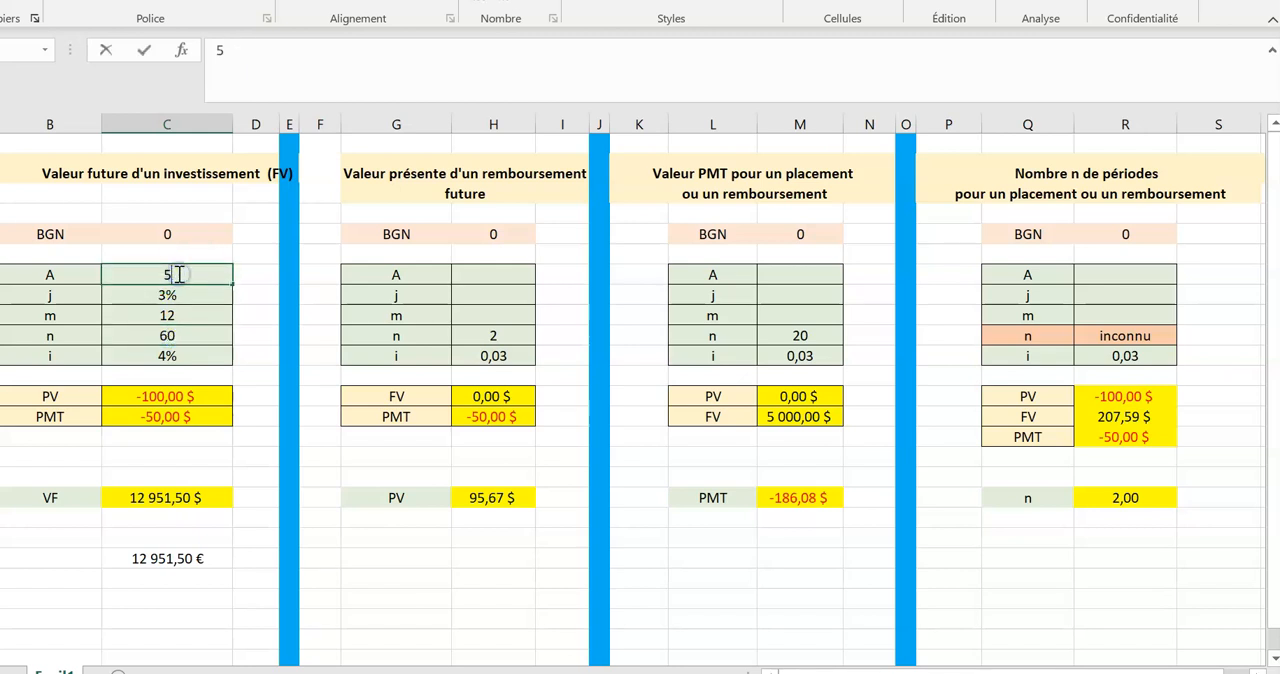
{"action": "type", "text": "20"}
{"action": "key", "text": "Return"}
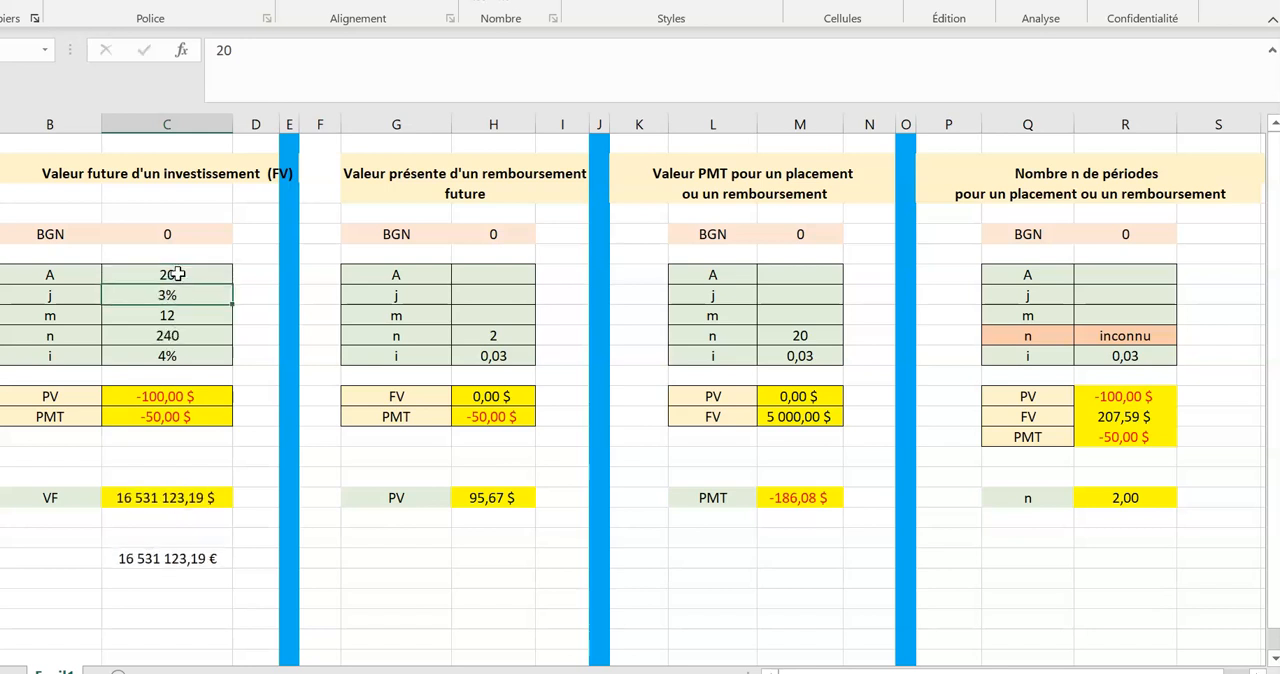
{"action": "left_click", "coordinate": [176, 340]}
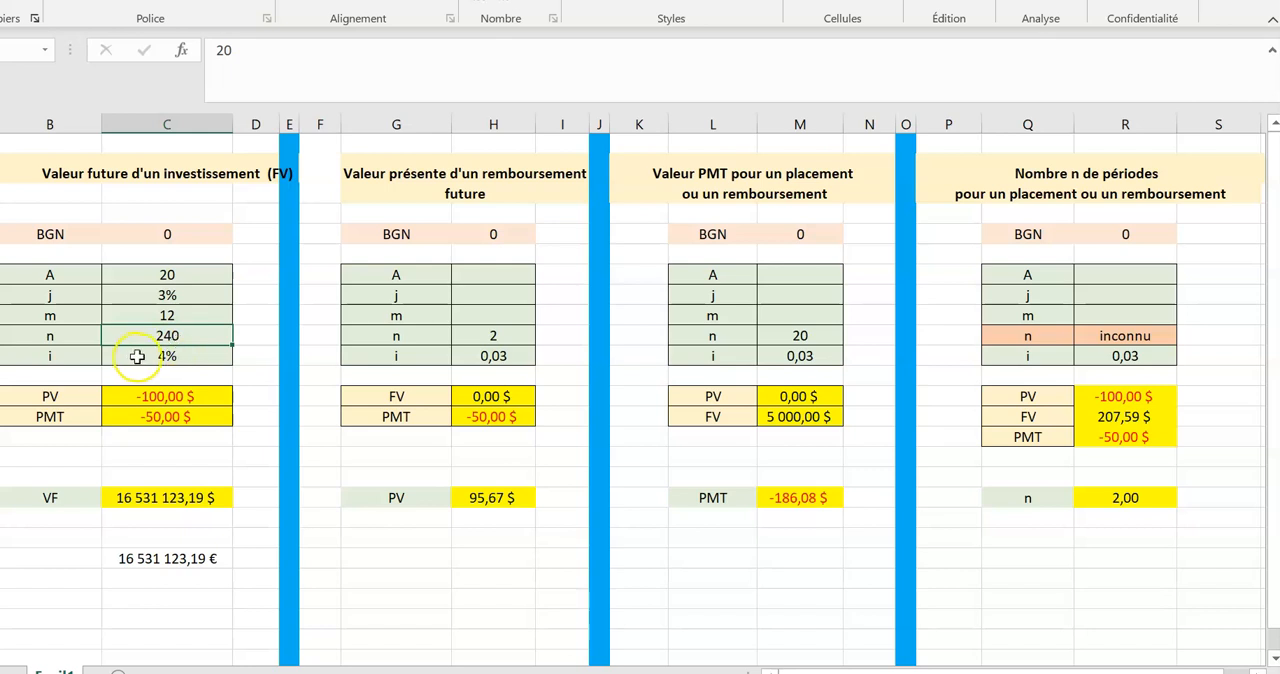
Replace the value of i in the future value table with the formula =C8/C9, dividing j by m.
{"action": "left_click", "coordinate": [163, 356]}
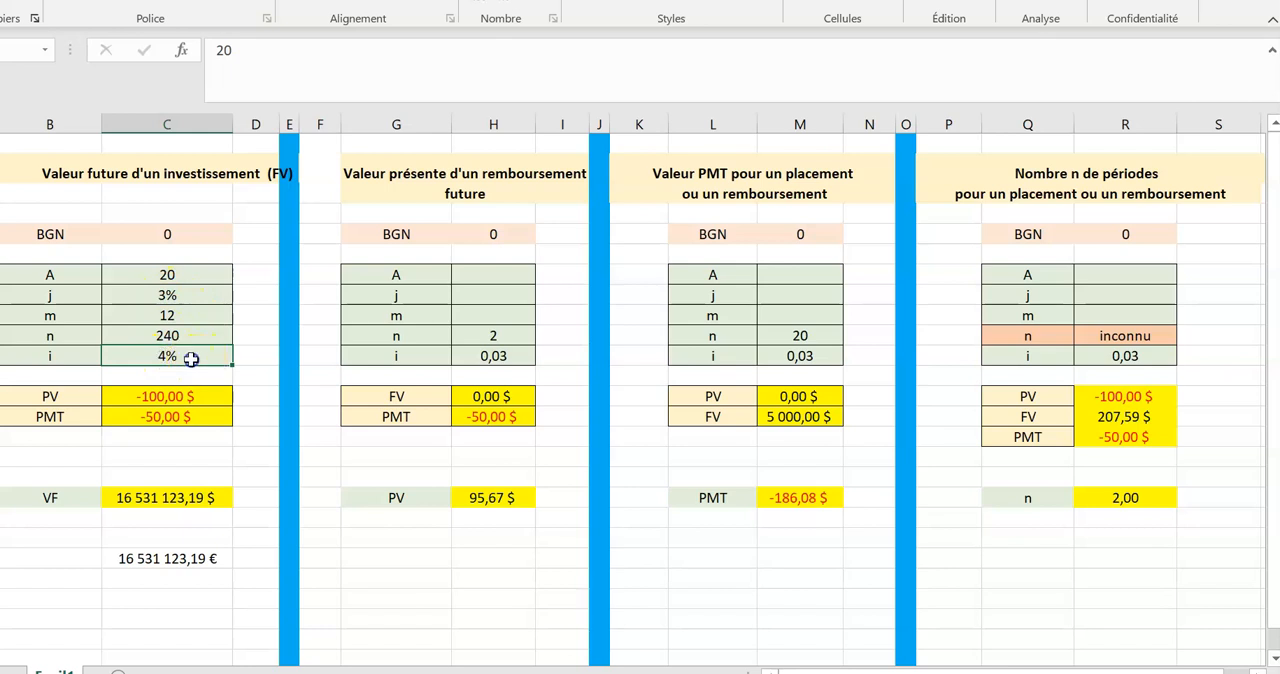
{"action": "double_click", "coordinate": [190, 355]}
{"action": "key", "text": "BackSpace"}
{"action": "key", "text": "BackSpace"}
{"action": "key", "text": "BackSpace"}
{"action": "key", "text": "BackSpace"}
{"action": "key", "text": "BackSpace"}
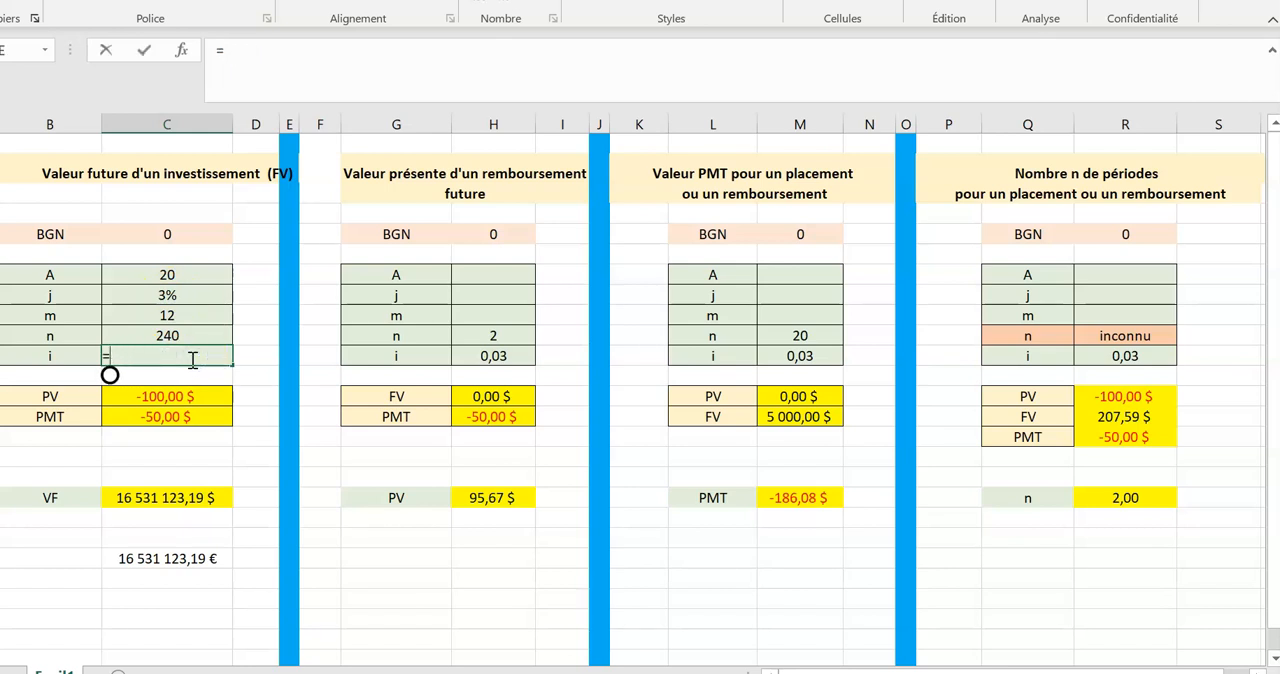
{"action": "left_click", "coordinate": [167, 296]}
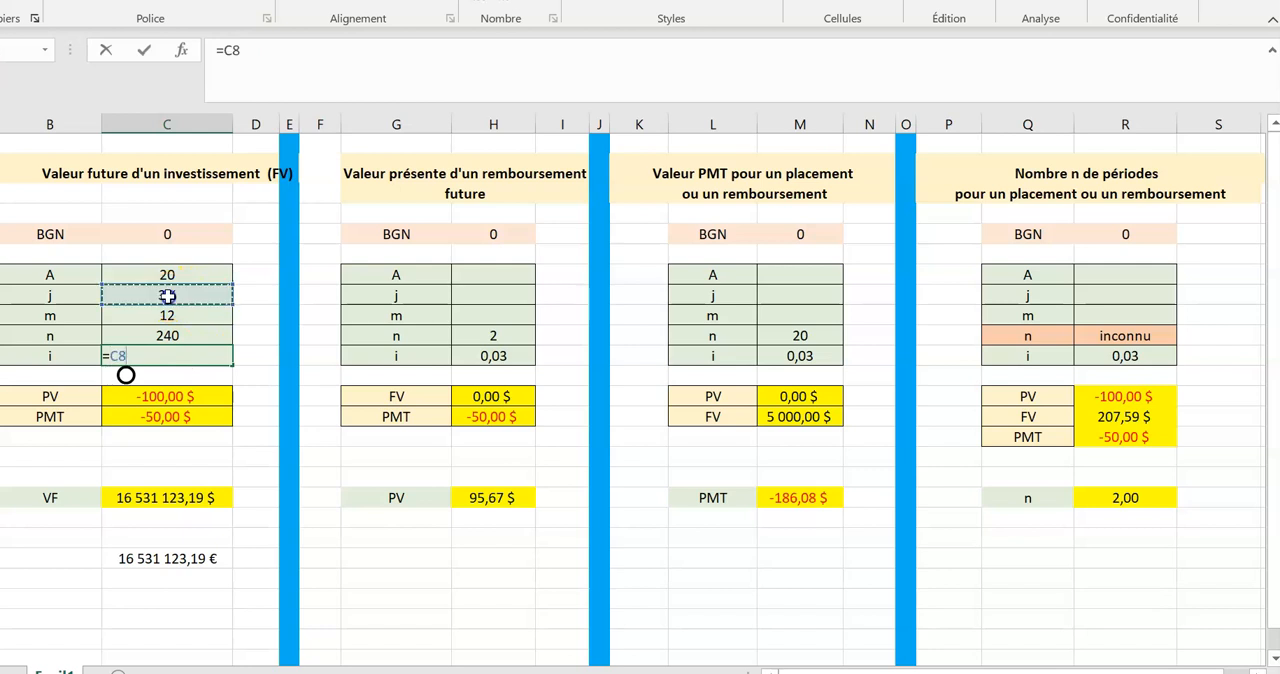
{"action": "type", "text": "/"}
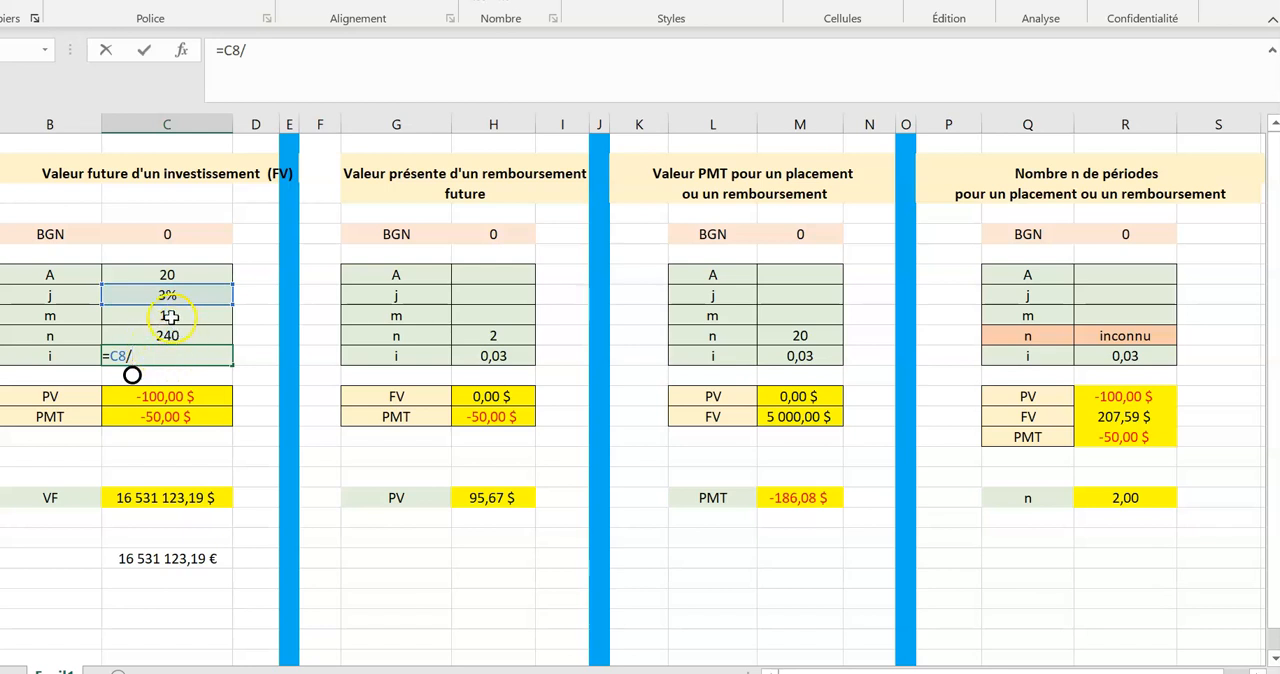
{"action": "left_click", "coordinate": [171, 316]}
{"action": "key", "text": "Return"}
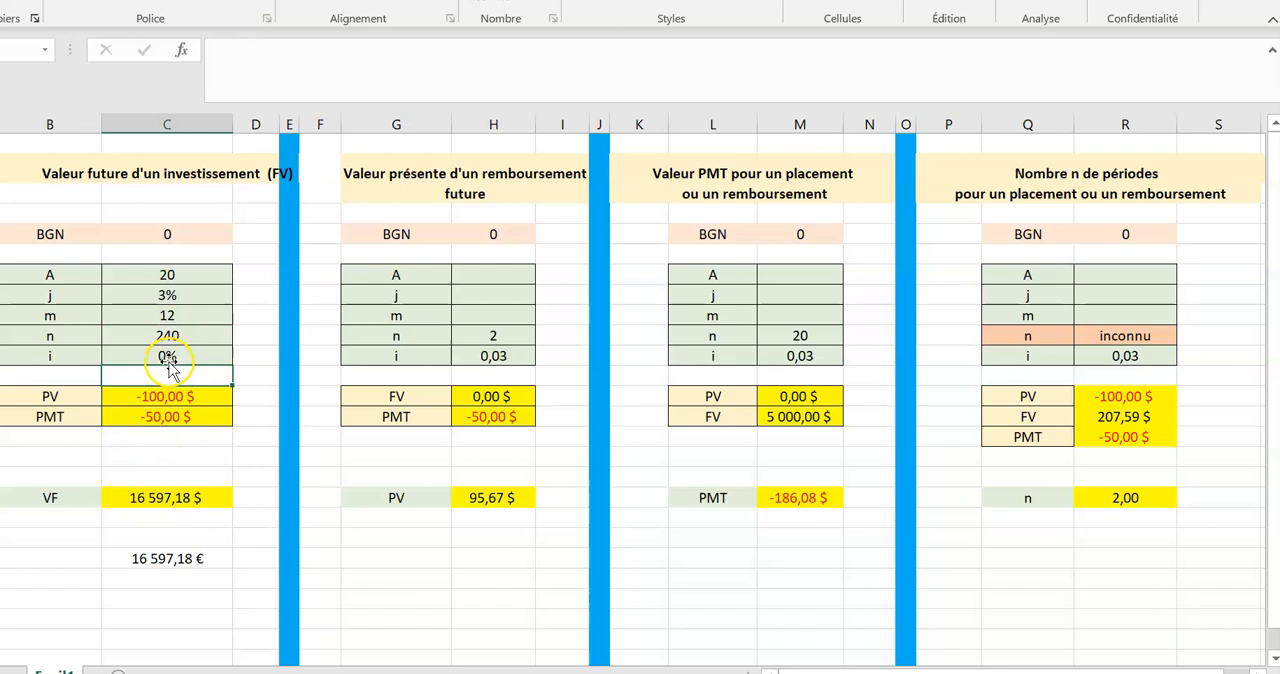
Format the i cell of the future value table as a percentage with 4 decimal places.
{"action": "left_click", "coordinate": [167, 356]}
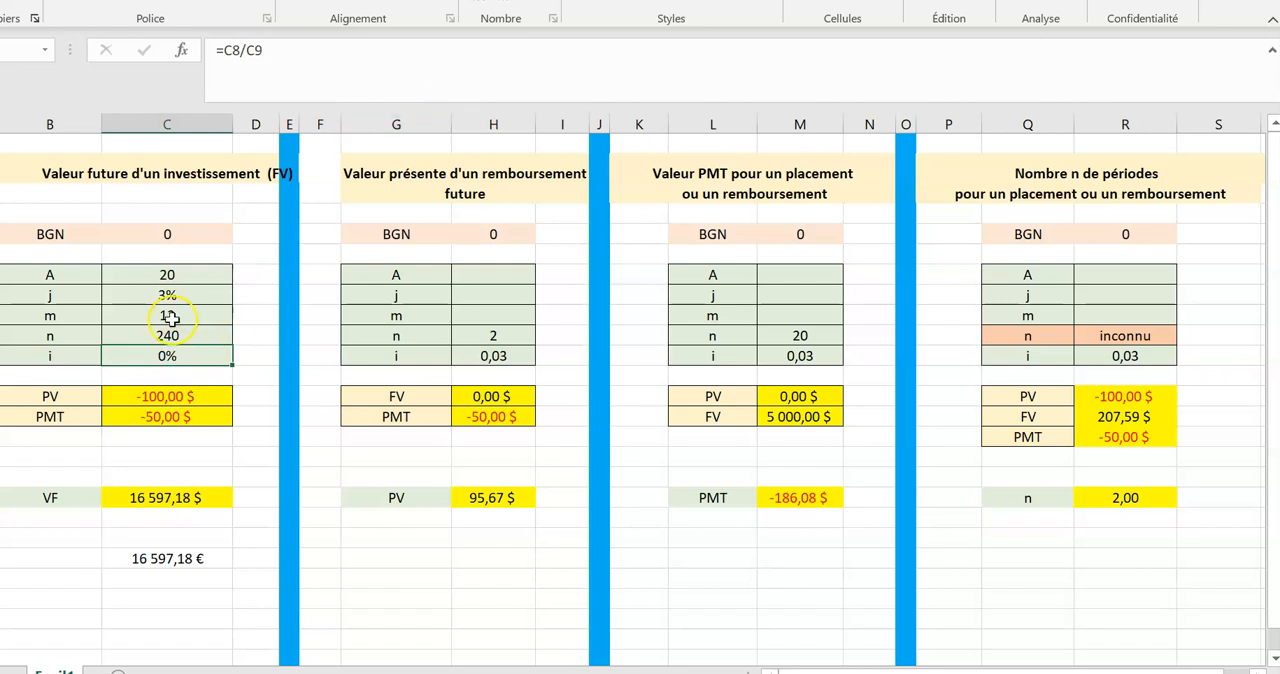
{"action": "left_click", "coordinate": [208, 453]}
{"action": "left_click", "coordinate": [168, 356]}
{"action": "right_click", "coordinate": [168, 356]}
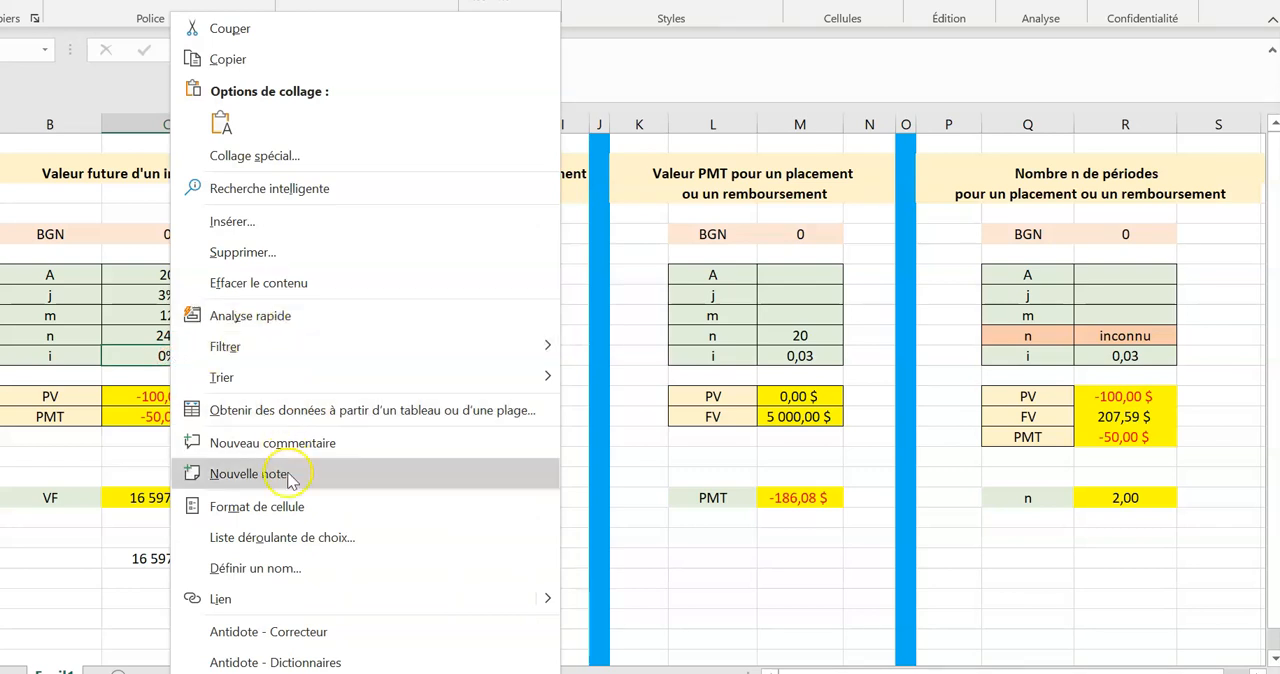
{"action": "left_click", "coordinate": [296, 507]}
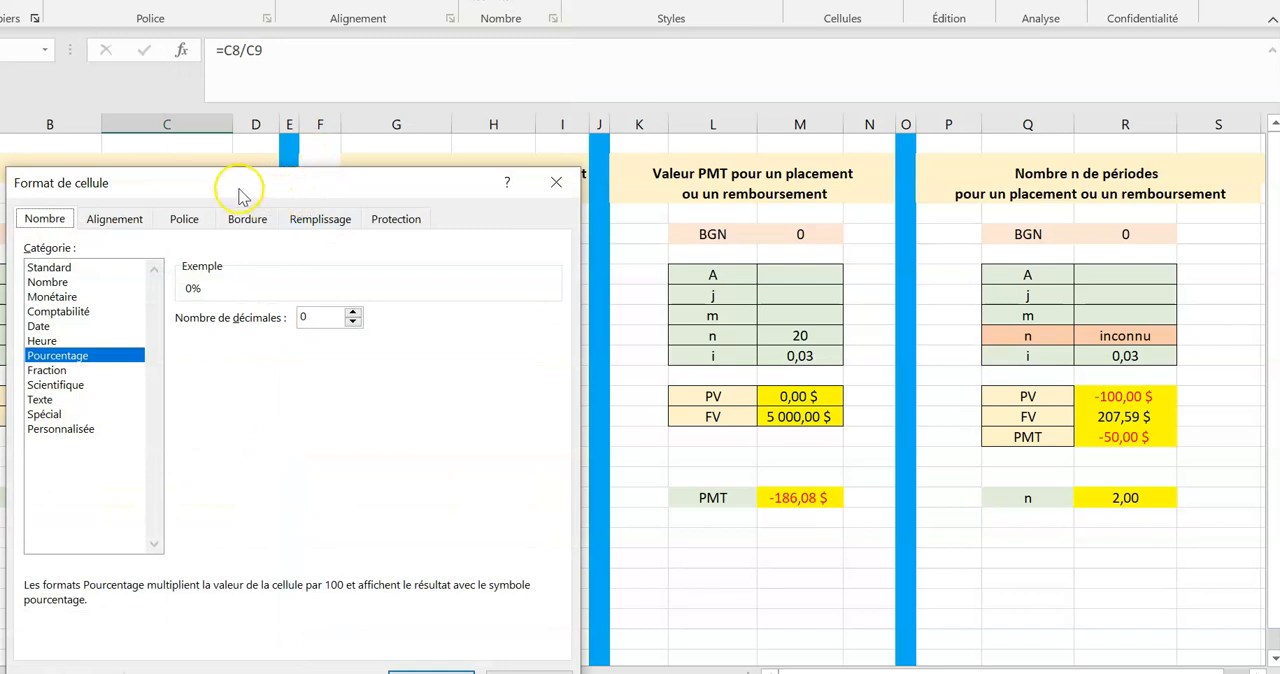
{"action": "left_click_drag", "start_coordinate": [237, 187], "coordinate": [340, 180]}
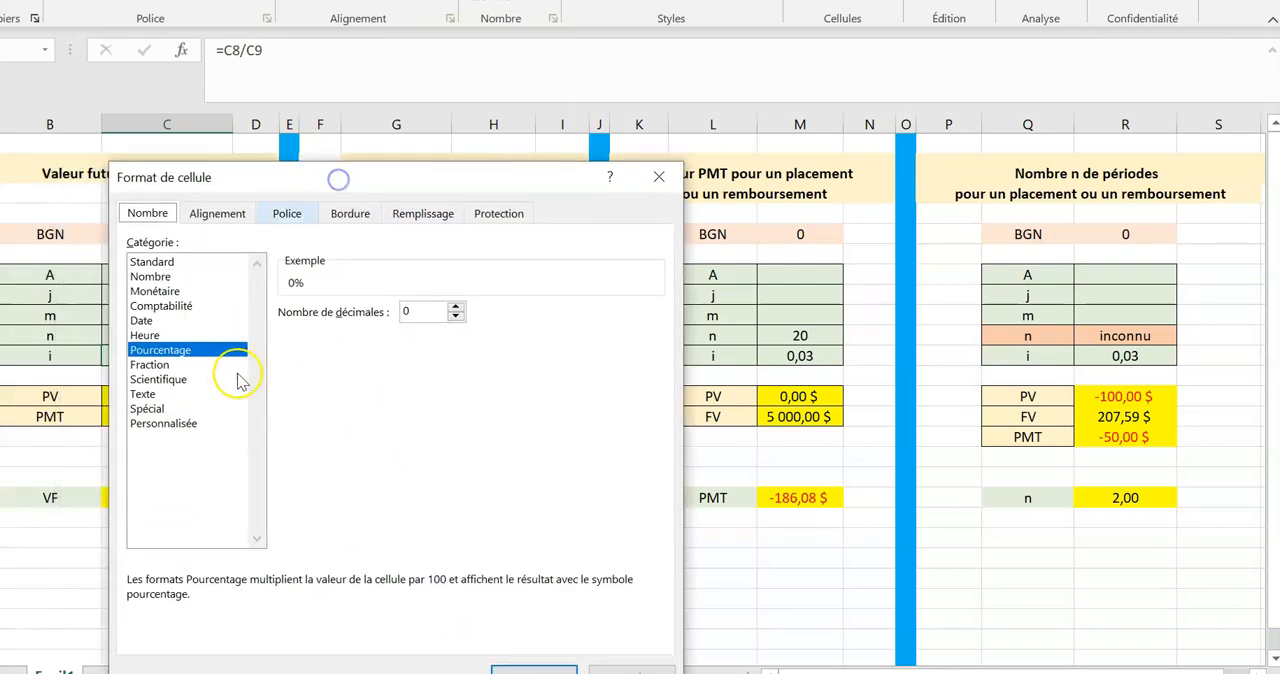
{"action": "left_click", "coordinate": [456, 307]}
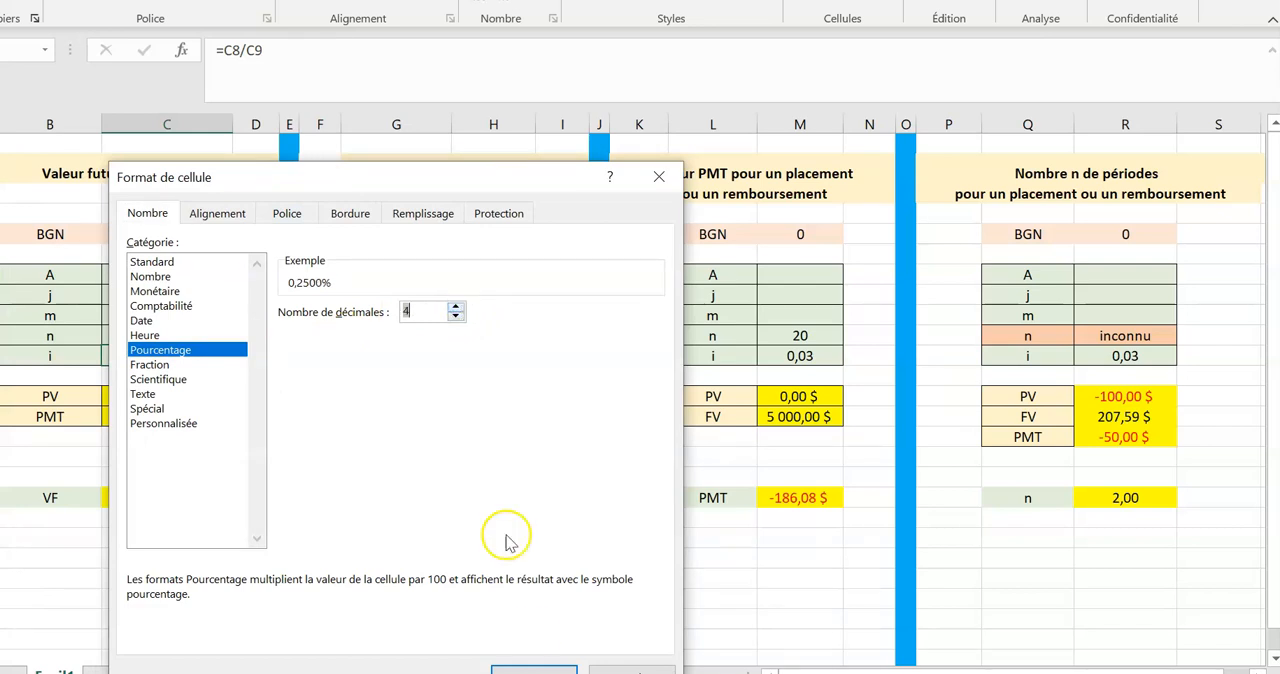
{"action": "key", "text": "Return"}
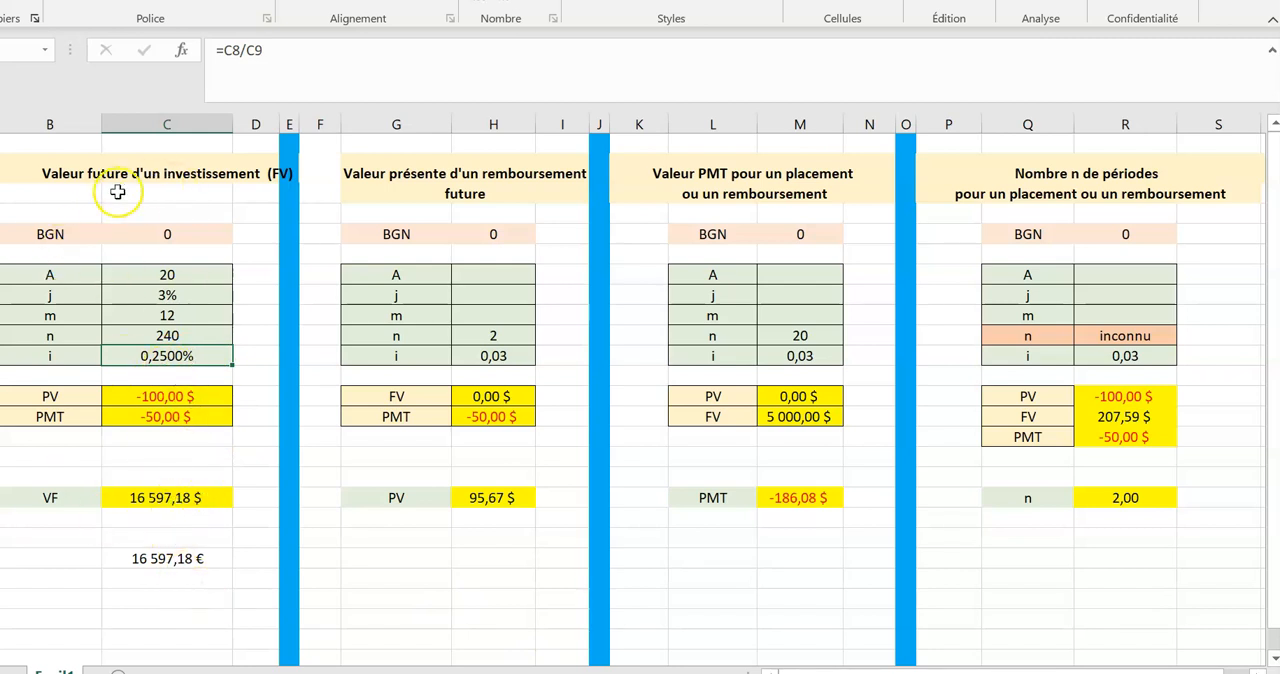
Set PV in the future value table to 0.
{"action": "left_click", "coordinate": [158, 397]}
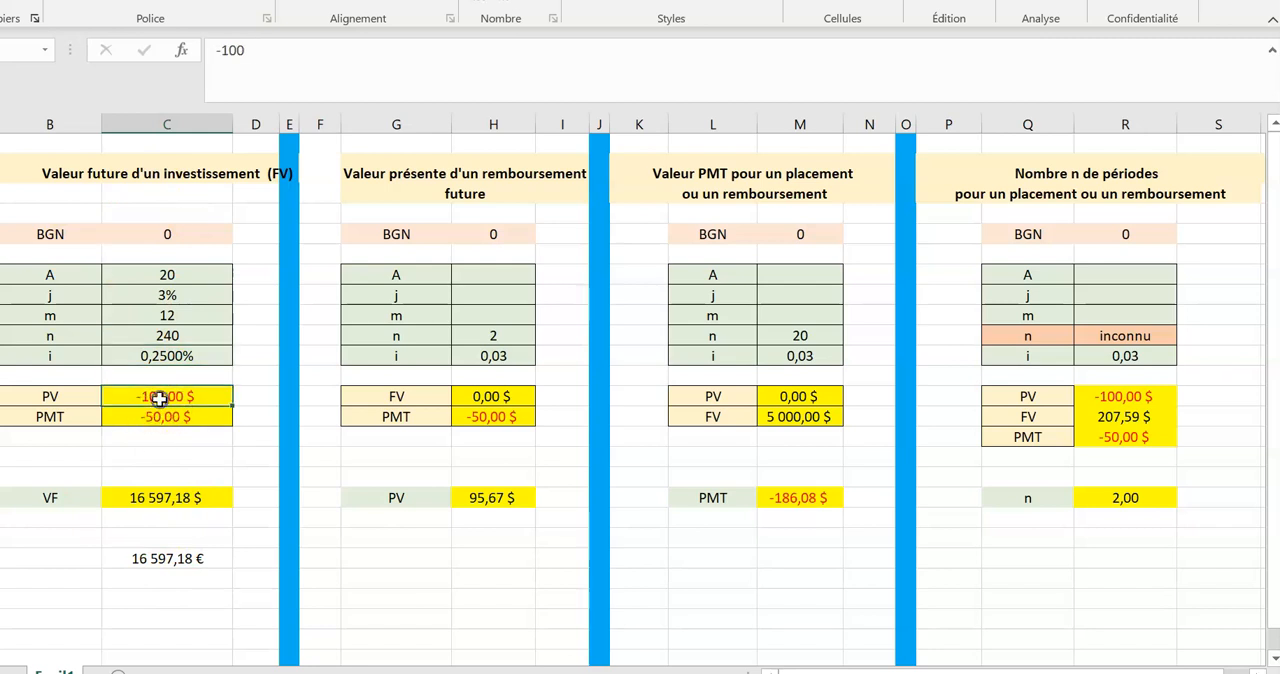
{"action": "type", "text": "à"}
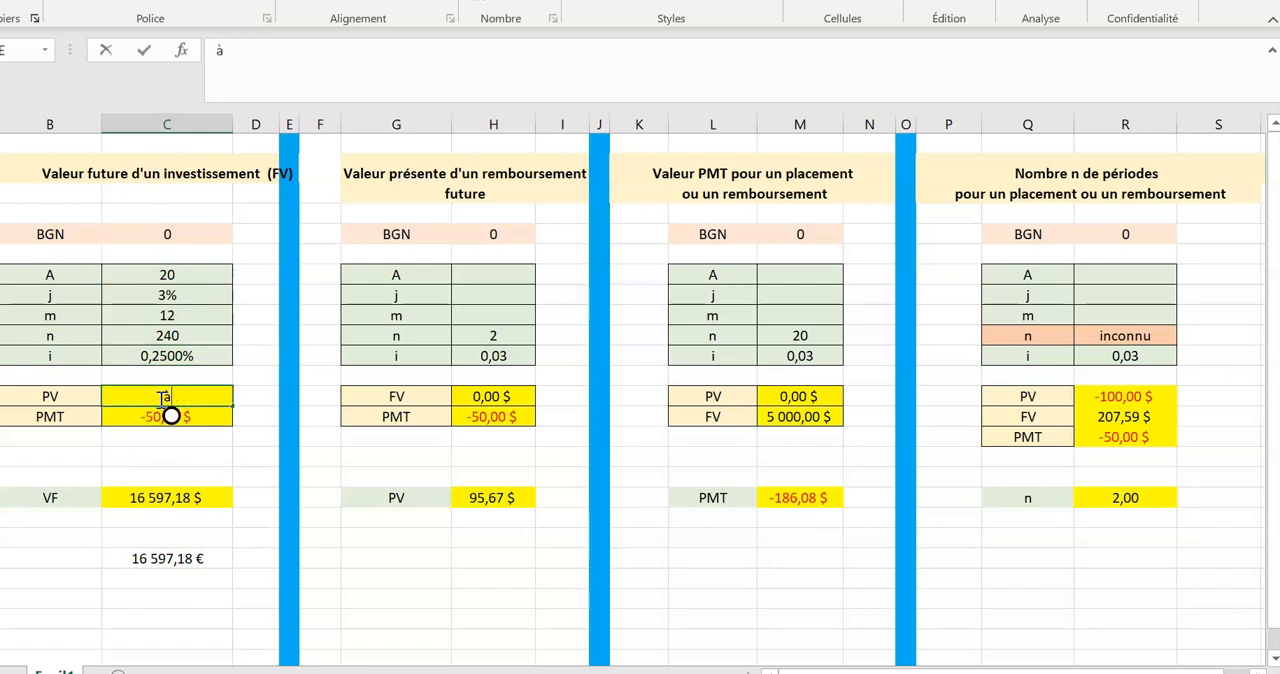
{"action": "key", "text": "BackSpace"}
{"action": "type", "text": "0"}
{"action": "key", "text": "Return"}
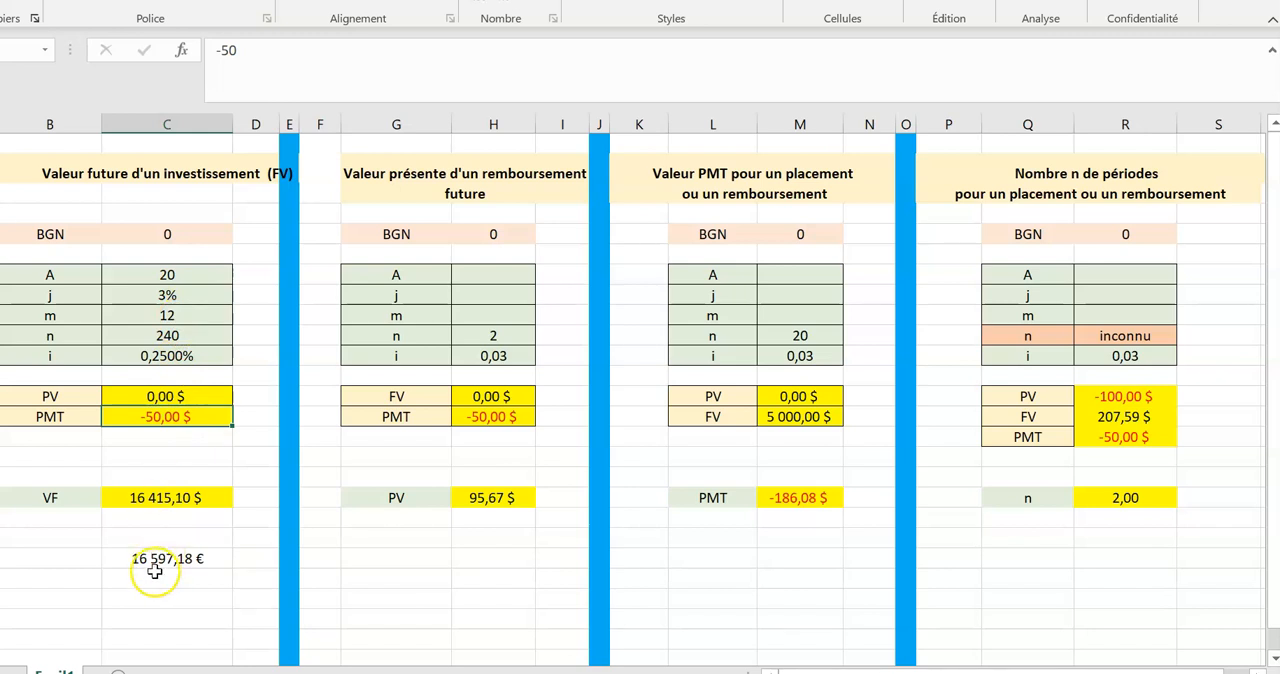
Change A in the future value table to 1.
{"action": "left_click", "coordinate": [172, 274]}
{"action": "type", "text": "1"}
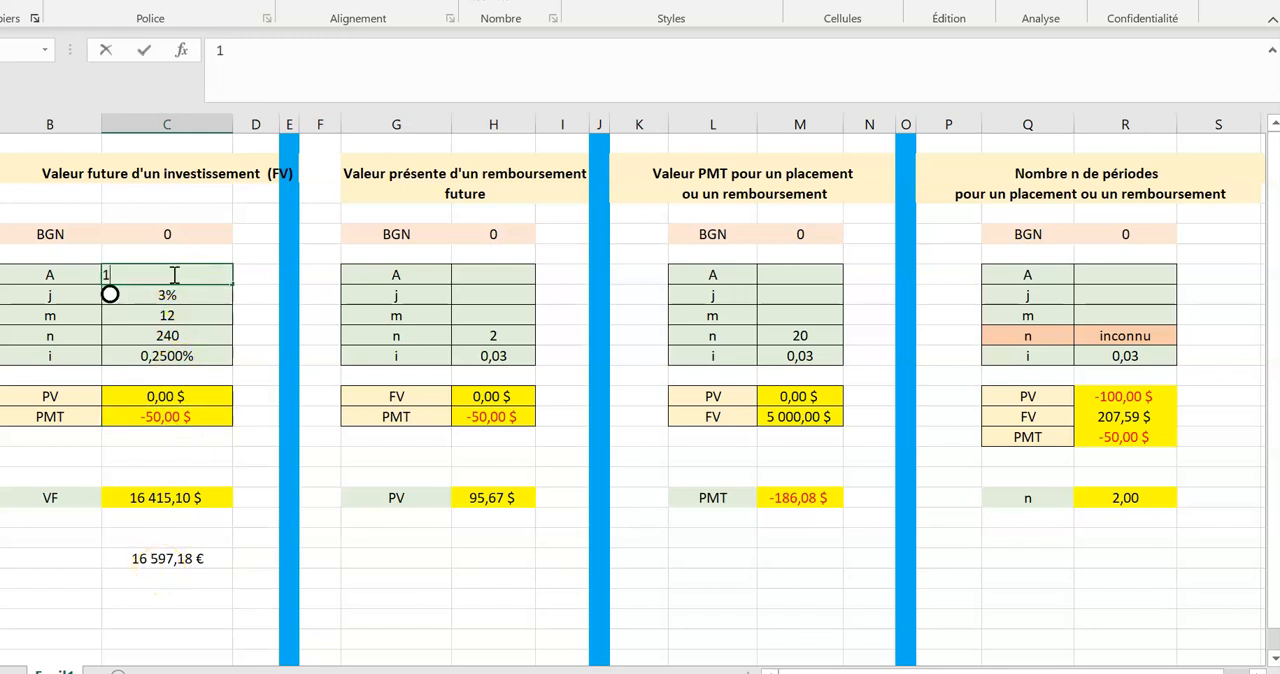
{"action": "left_click", "coordinate": [226, 475]}
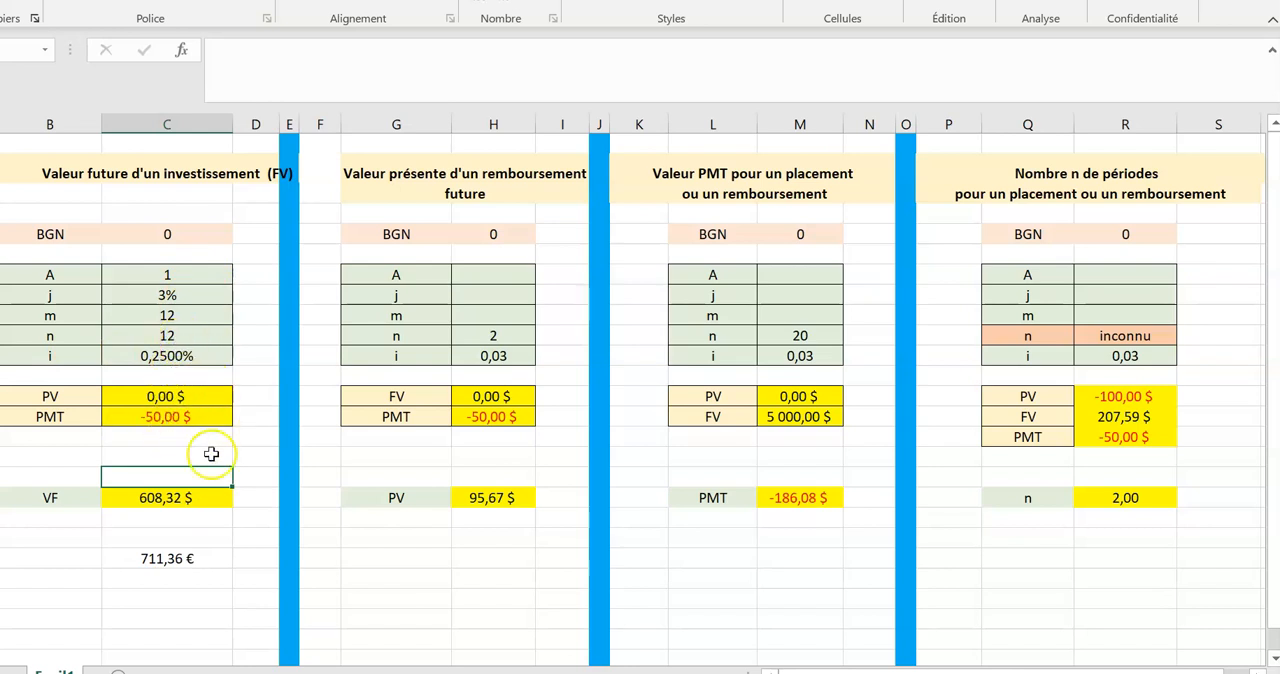
Replace the fixed -100 in the Va argument of the VC formula below the VF result with a reference to C13.
{"action": "left_click", "coordinate": [166, 558]}
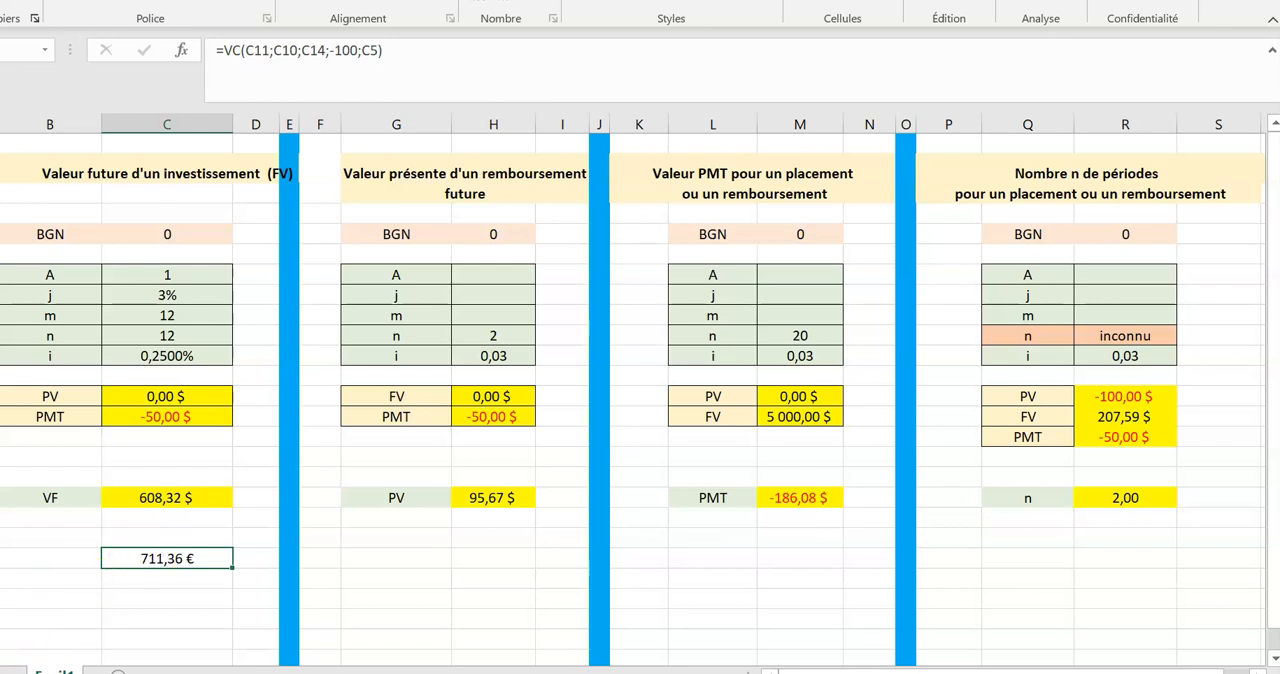
{"action": "left_click", "coordinate": [168, 558]}
{"action": "left_click", "coordinate": [160, 560]}
{"action": "left_click", "coordinate": [180, 57]}
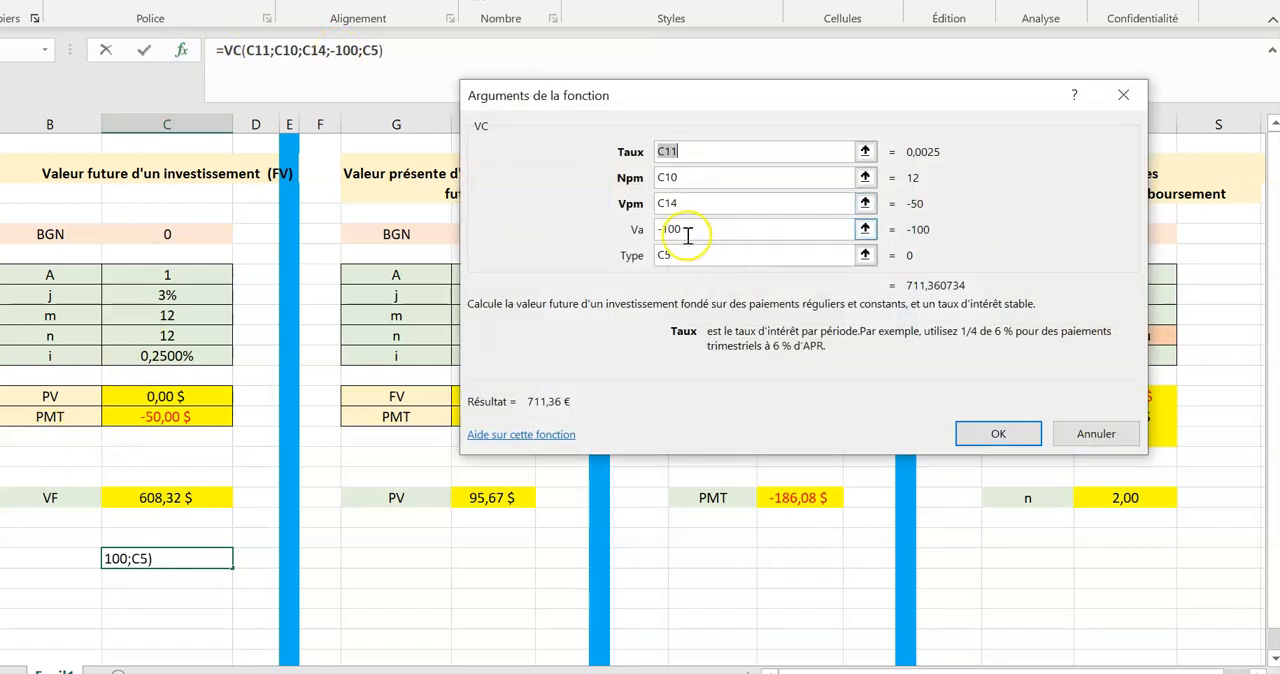
{"action": "left_click_drag", "start_coordinate": [688, 231], "coordinate": [652, 230]}
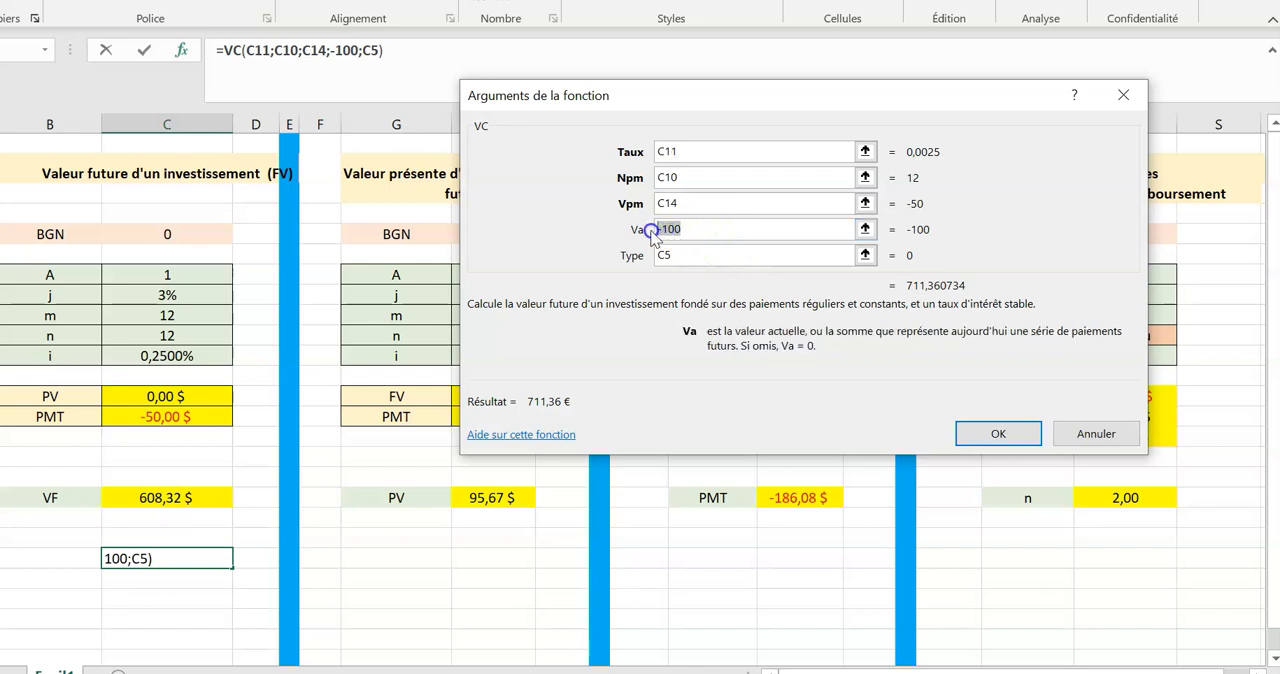
{"action": "key", "text": "BackSpace"}
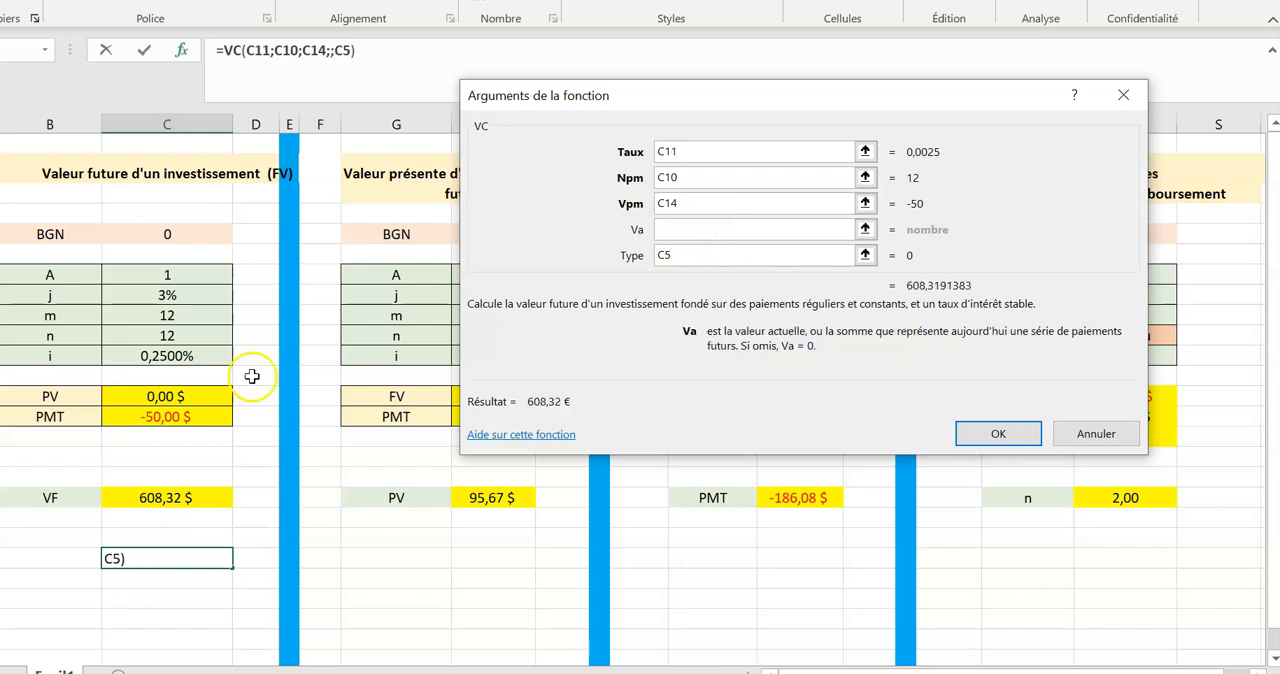
{"action": "left_click", "coordinate": [159, 397]}
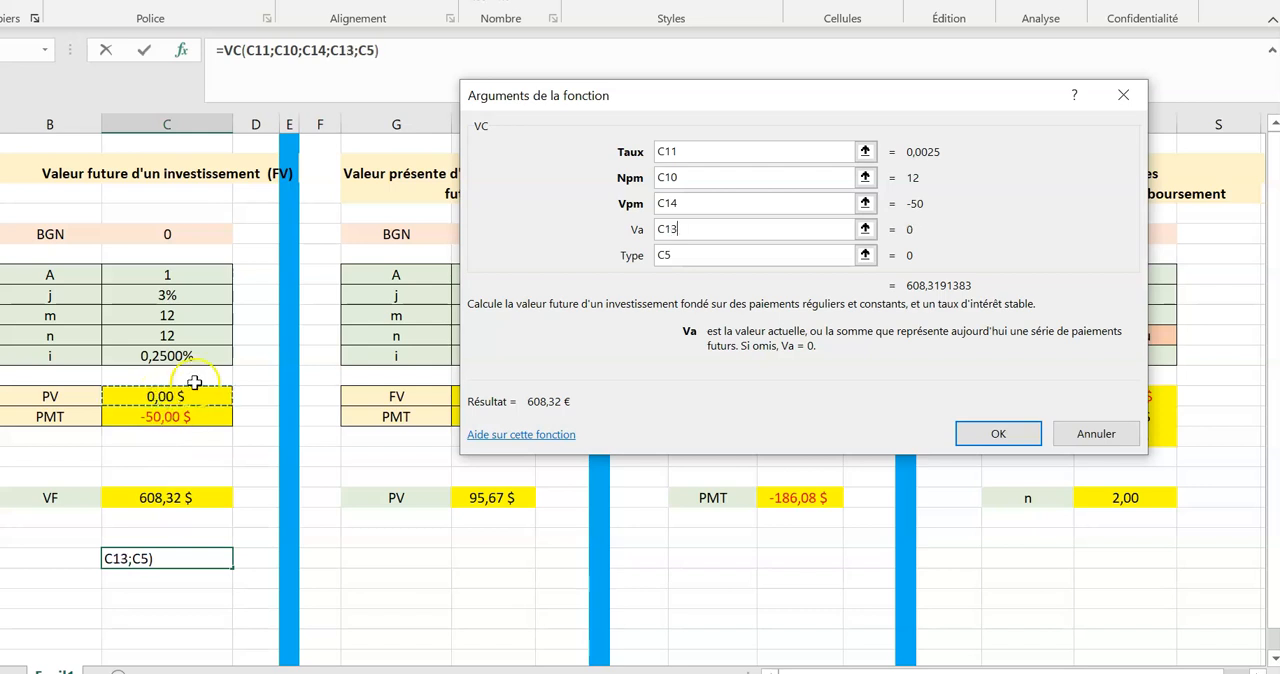
{"action": "left_click", "coordinate": [970, 431]}
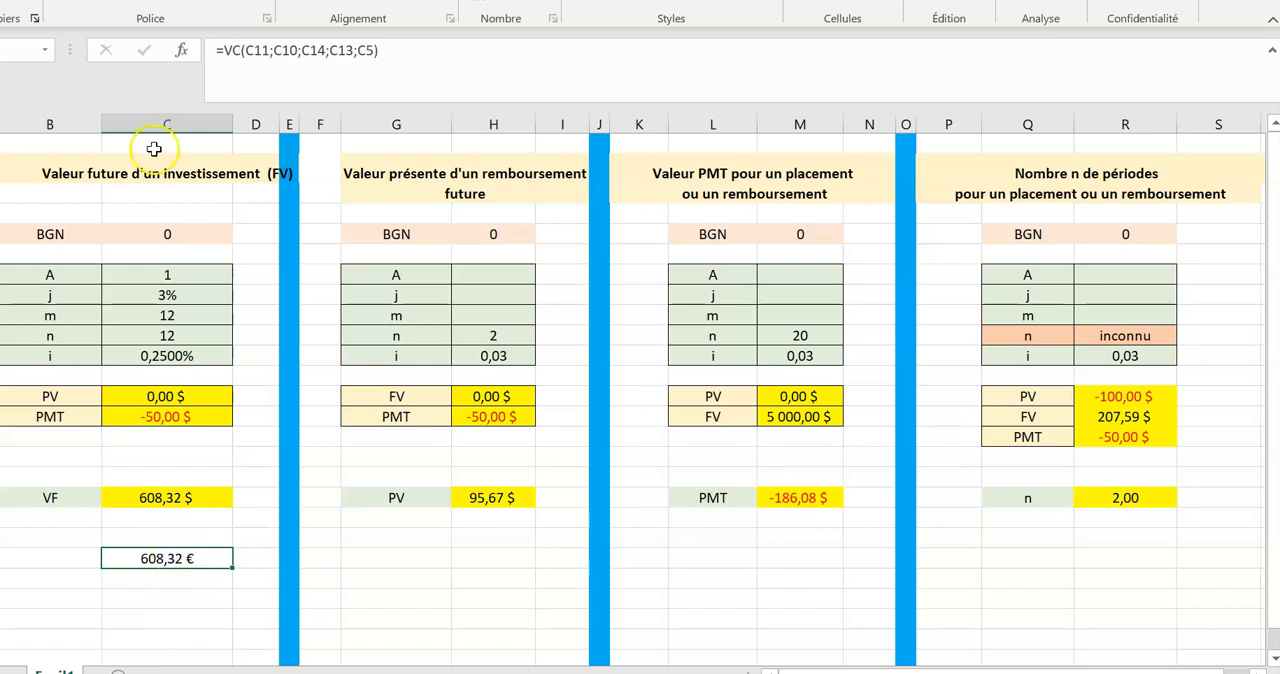
Review the arguments of the VA function that calculates PV in the present value table.
{"action": "left_click", "coordinate": [53, 173]}
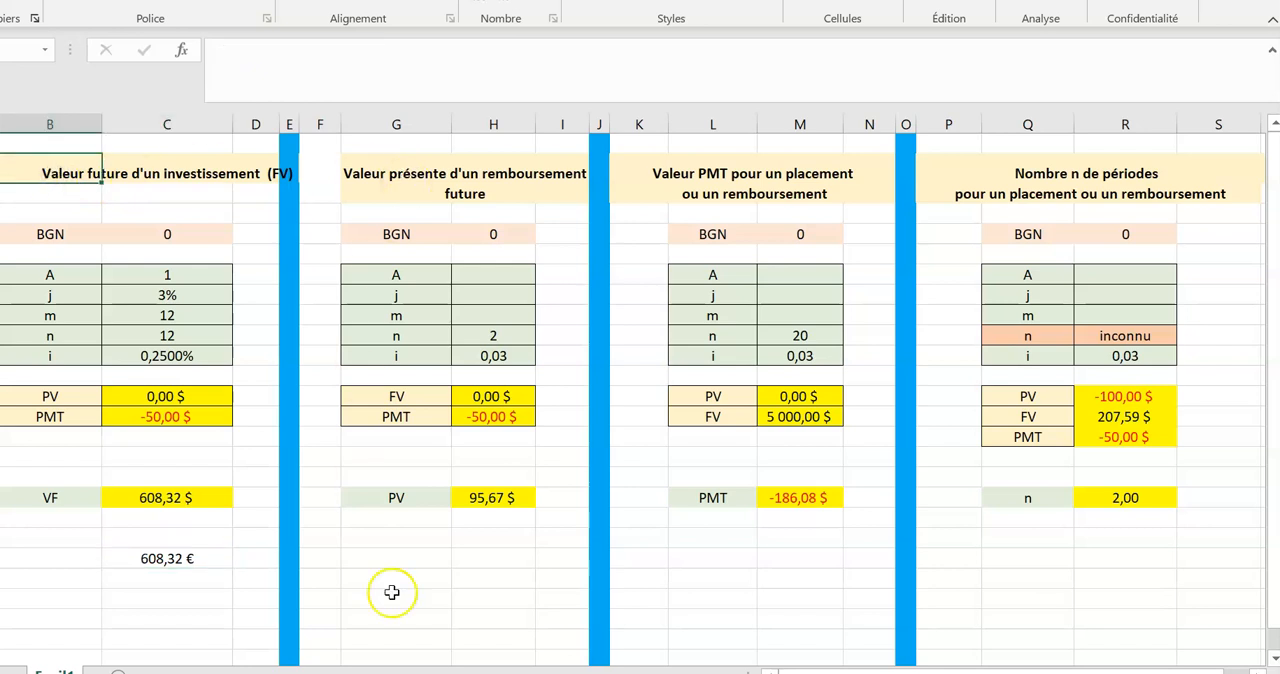
{"action": "left_click", "coordinate": [368, 559]}
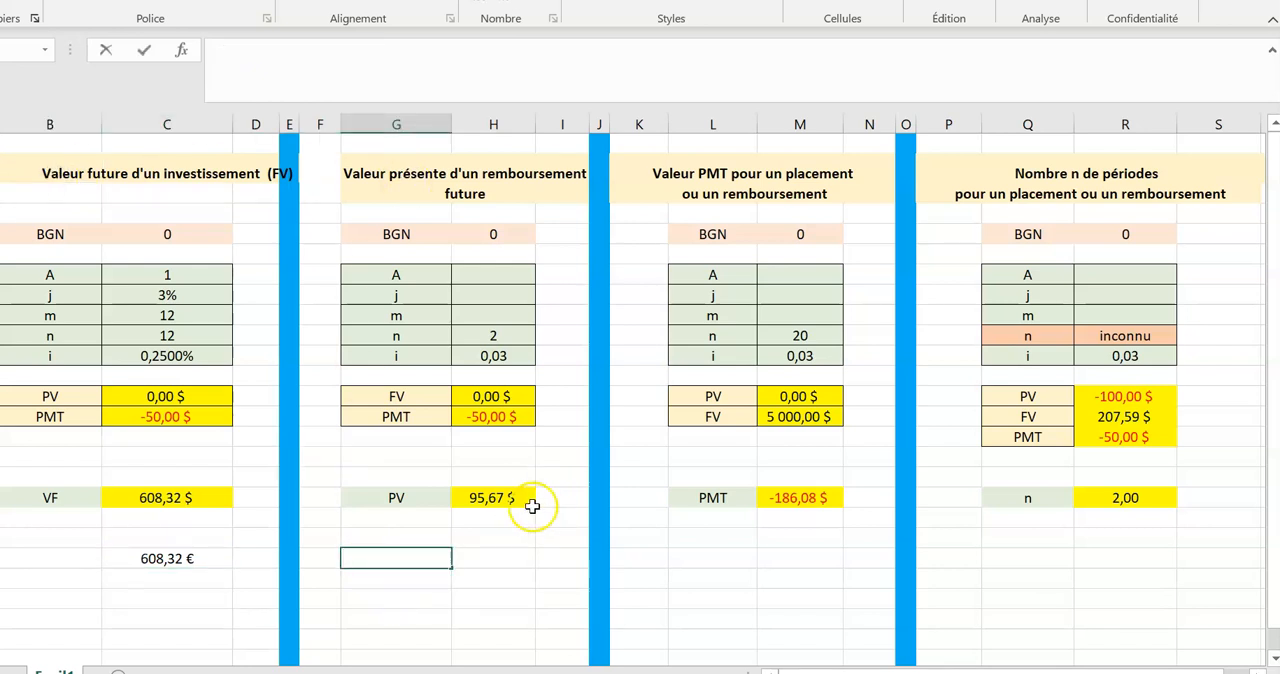
{"action": "left_click", "coordinate": [493, 498]}
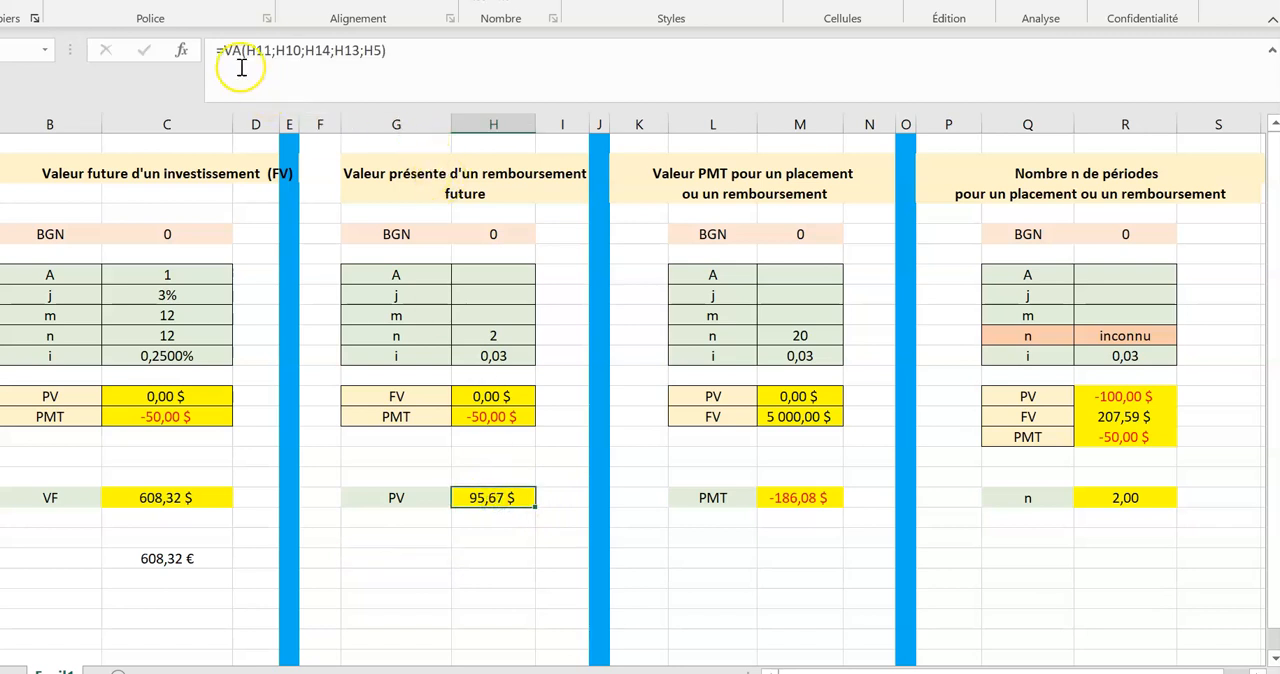
{"action": "left_click", "coordinate": [181, 54]}
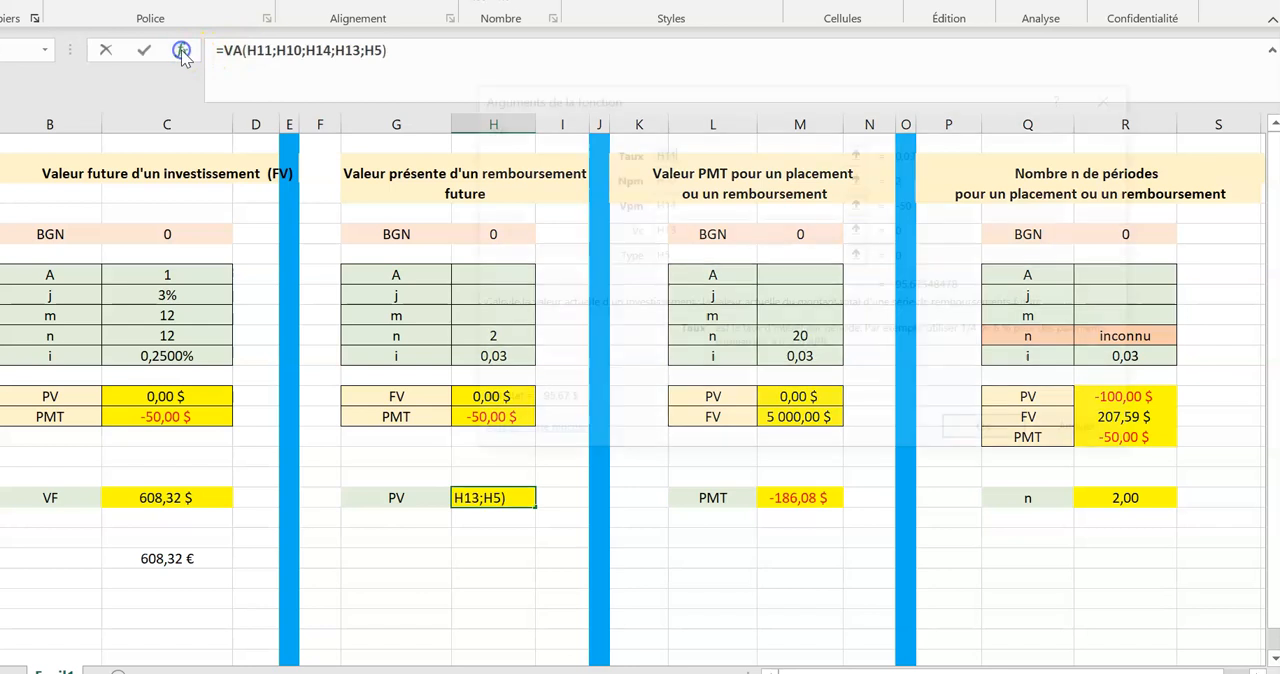
{"action": "left_click_drag", "start_coordinate": [737, 99], "coordinate": [900, 70]}
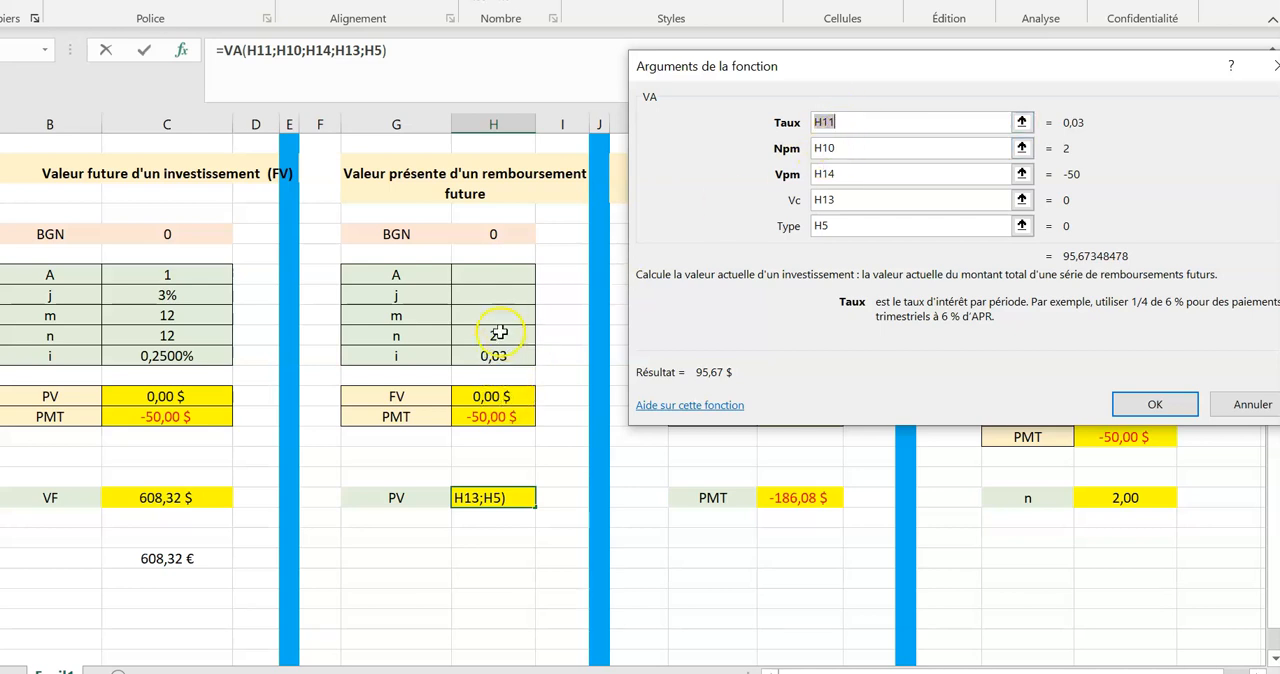
{"action": "left_click", "coordinate": [852, 173]}
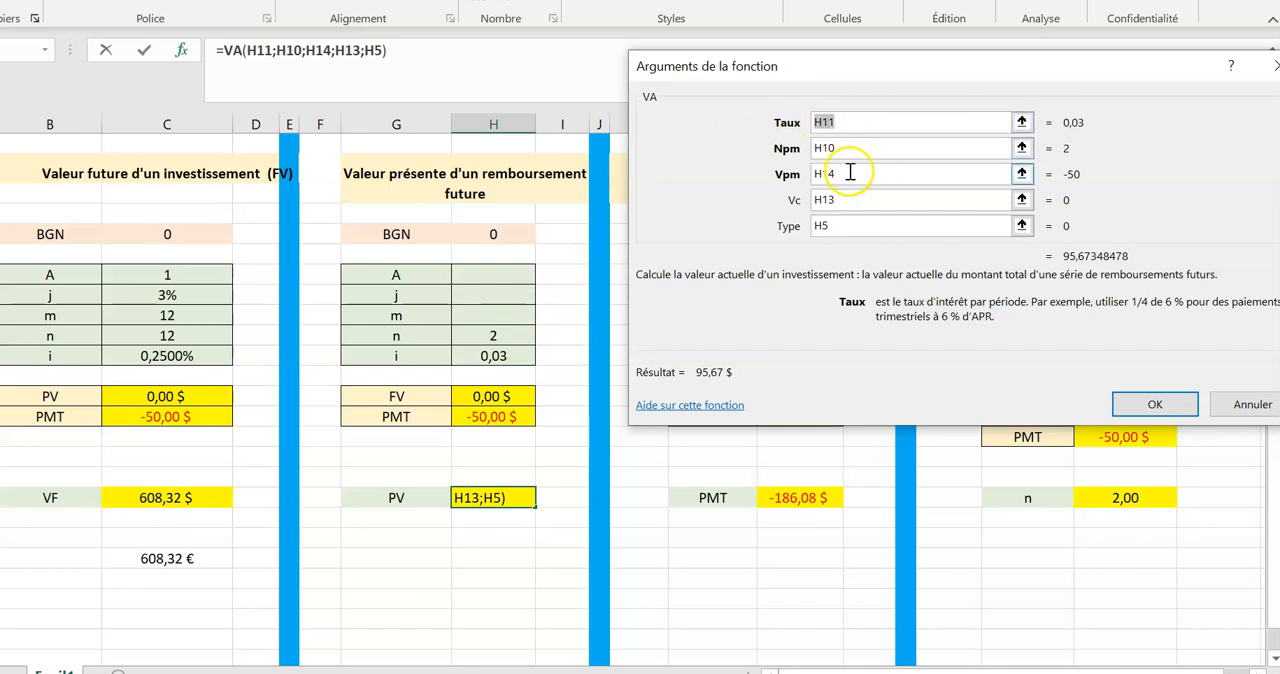
{"action": "left_click", "coordinate": [848, 173]}
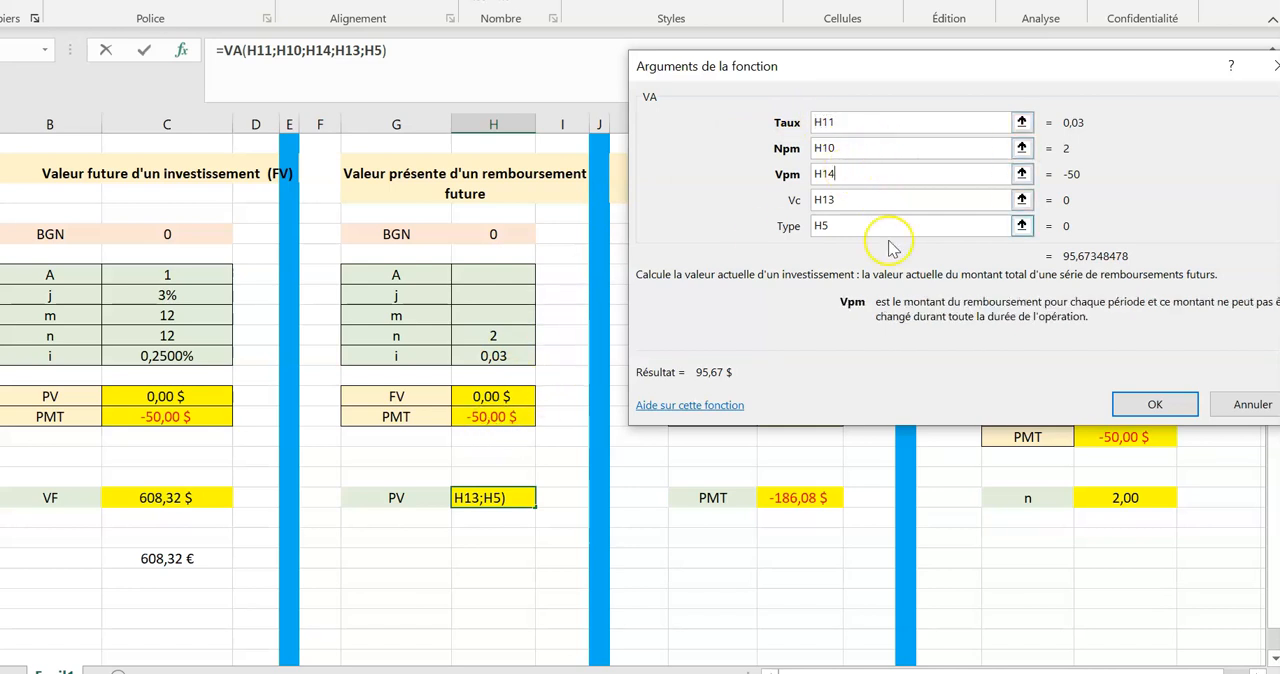
{"action": "left_click", "coordinate": [1154, 404]}
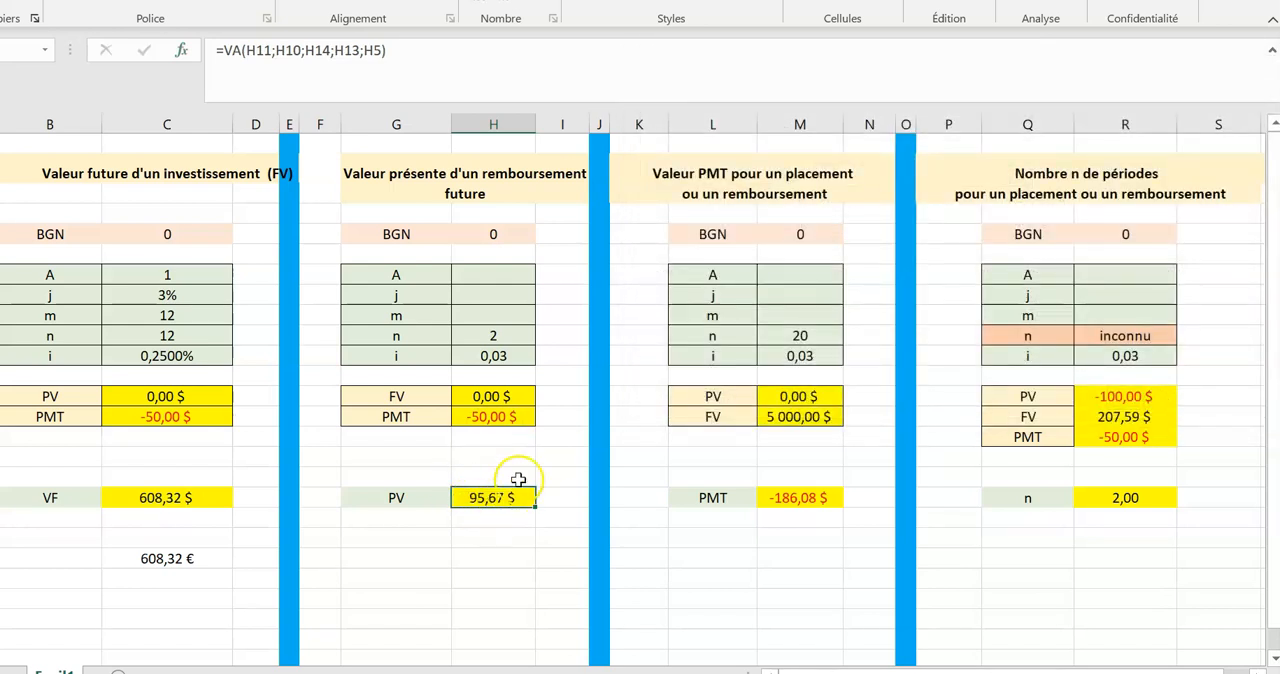
Copy the A, j, m, n and i values and formulas from the future value table into H7:H11 of the present value table.
{"action": "left_click", "coordinate": [494, 232]}
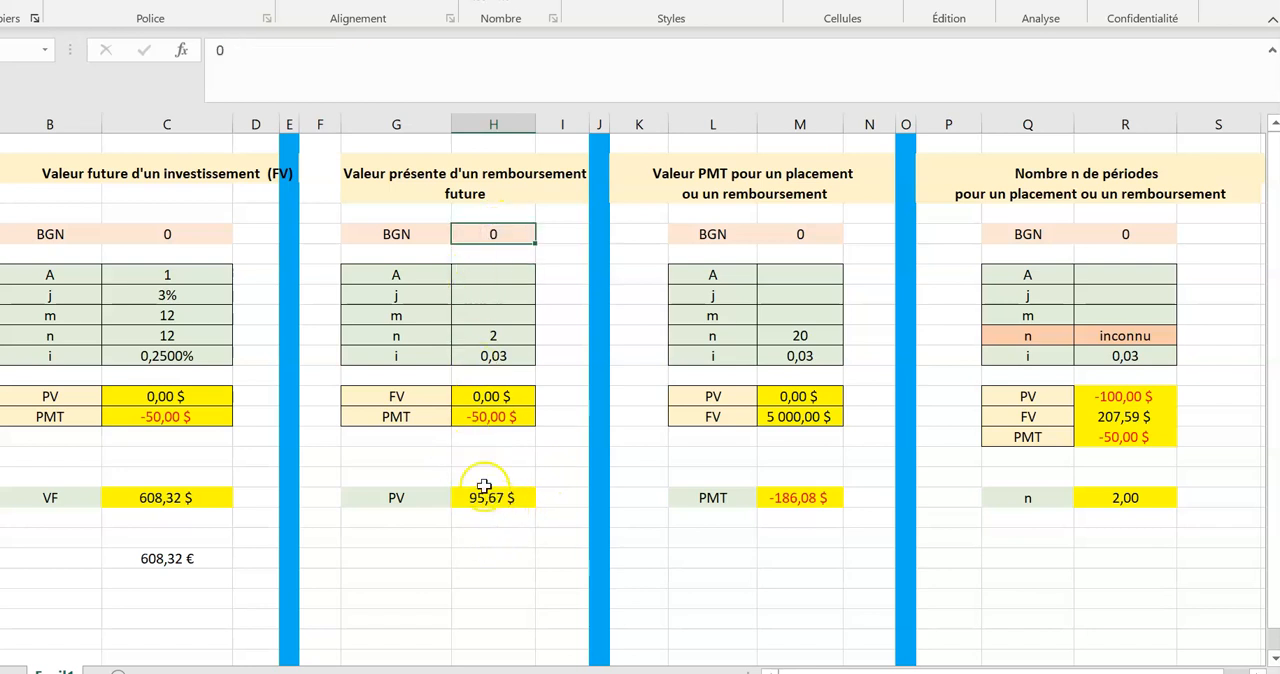
{"action": "left_click", "coordinate": [494, 274]}
{"action": "left_click_drag", "start_coordinate": [494, 274], "coordinate": [503, 313]}
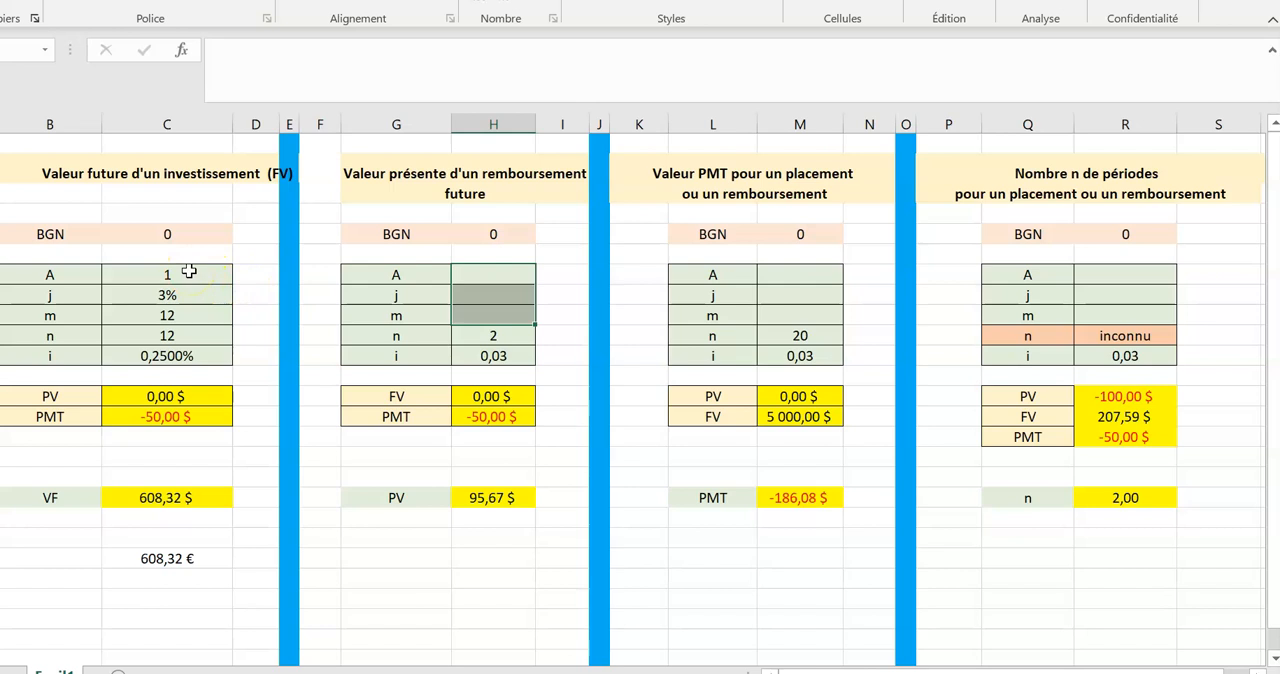
{"action": "left_click_drag", "start_coordinate": [189, 272], "coordinate": [189, 349]}
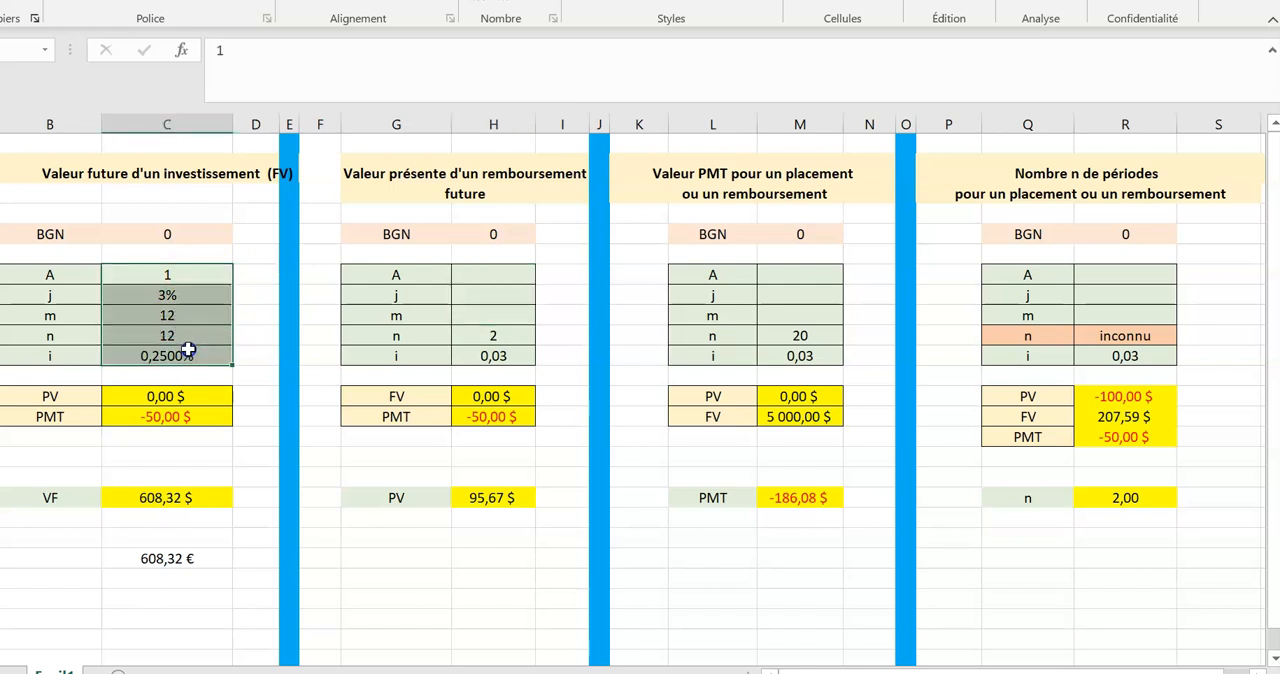
{"action": "key", "text": "ctrl+c"}
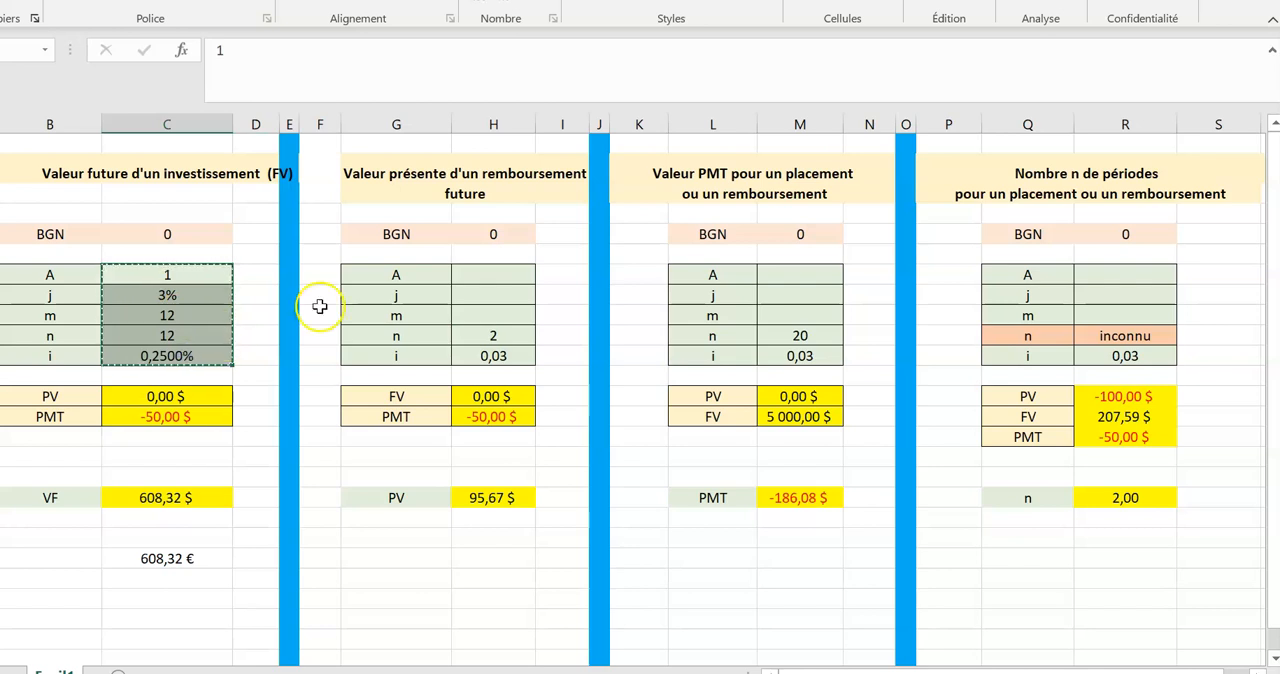
{"action": "left_click_drag", "start_coordinate": [497, 271], "coordinate": [515, 349]}
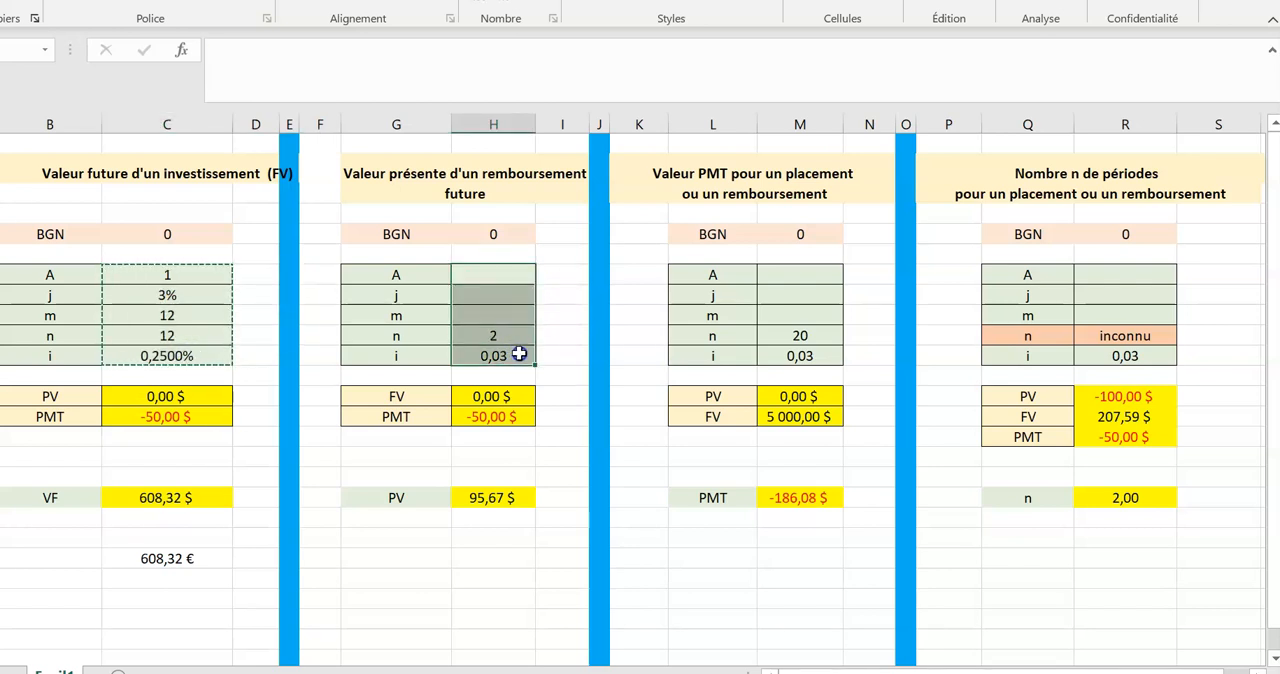
{"action": "key", "text": "ctrl+v"}
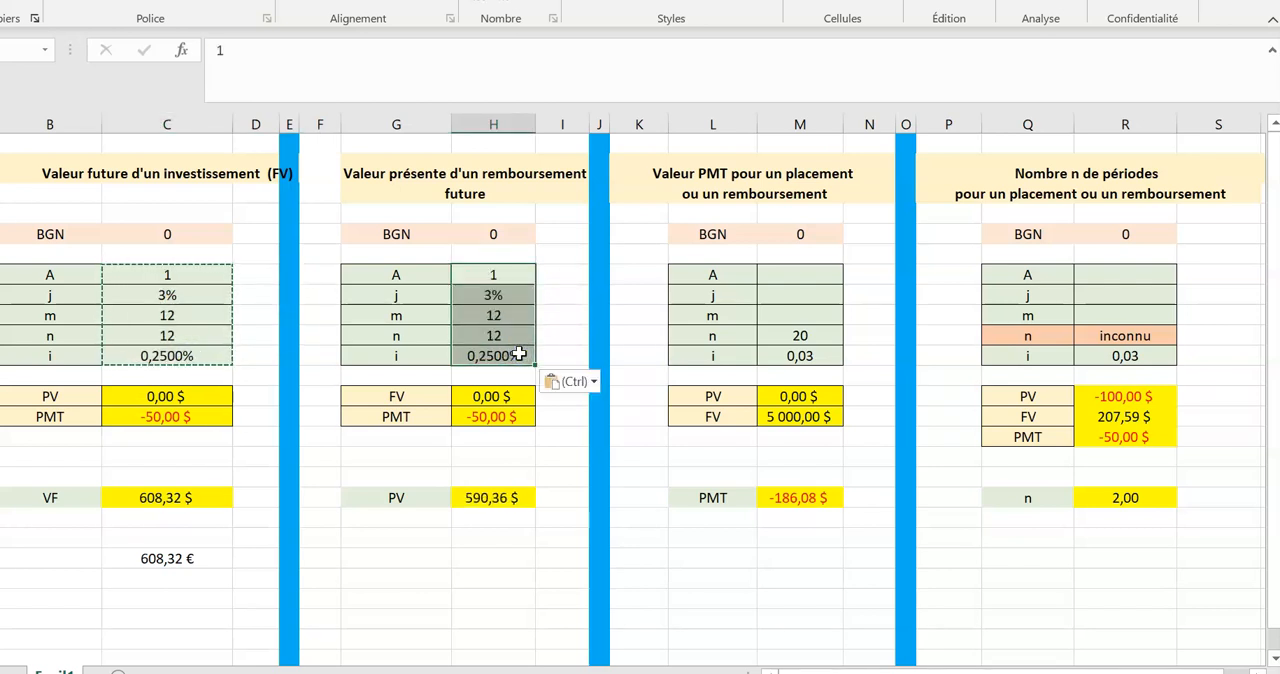
{"action": "left_click", "coordinate": [545, 474]}
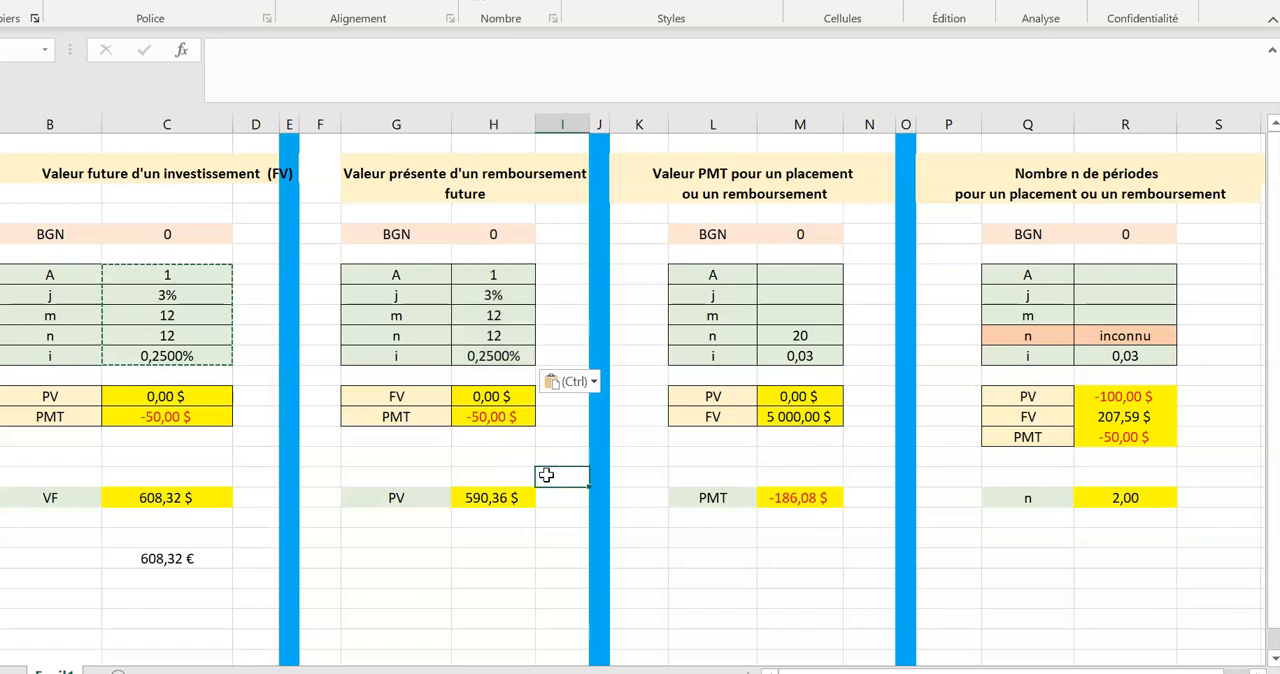
{"action": "left_click", "coordinate": [517, 274]}
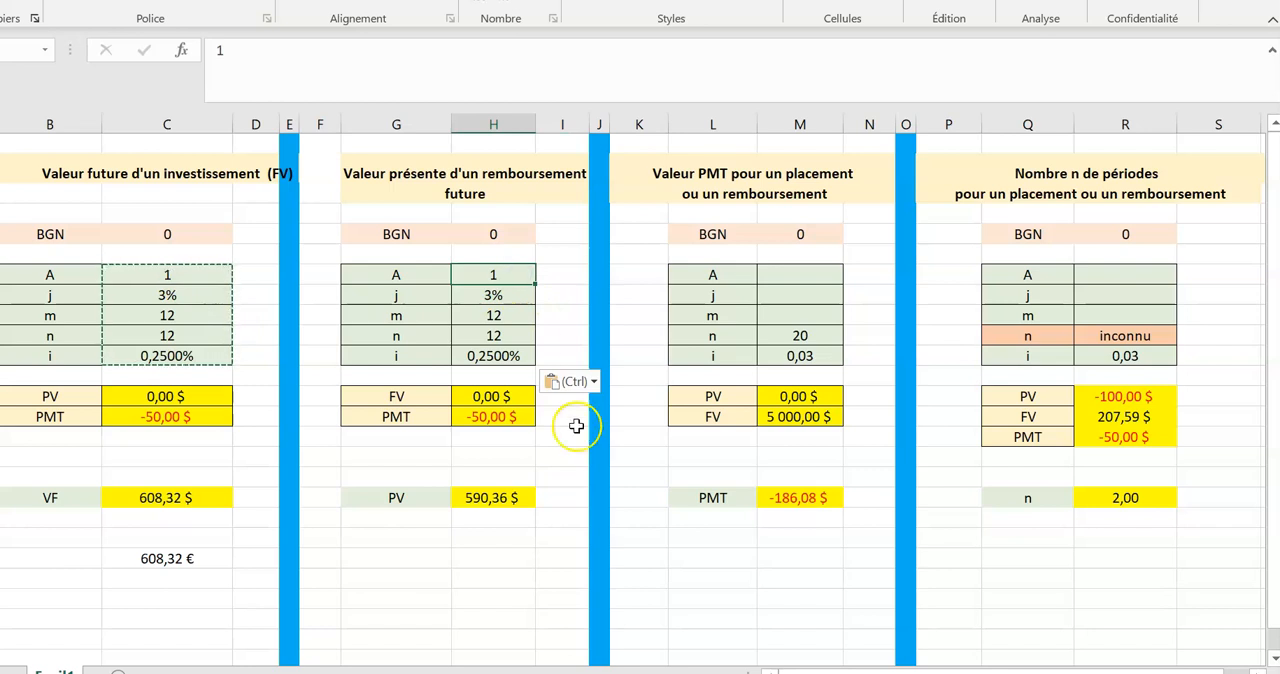
{"action": "key", "text": "Escape"}
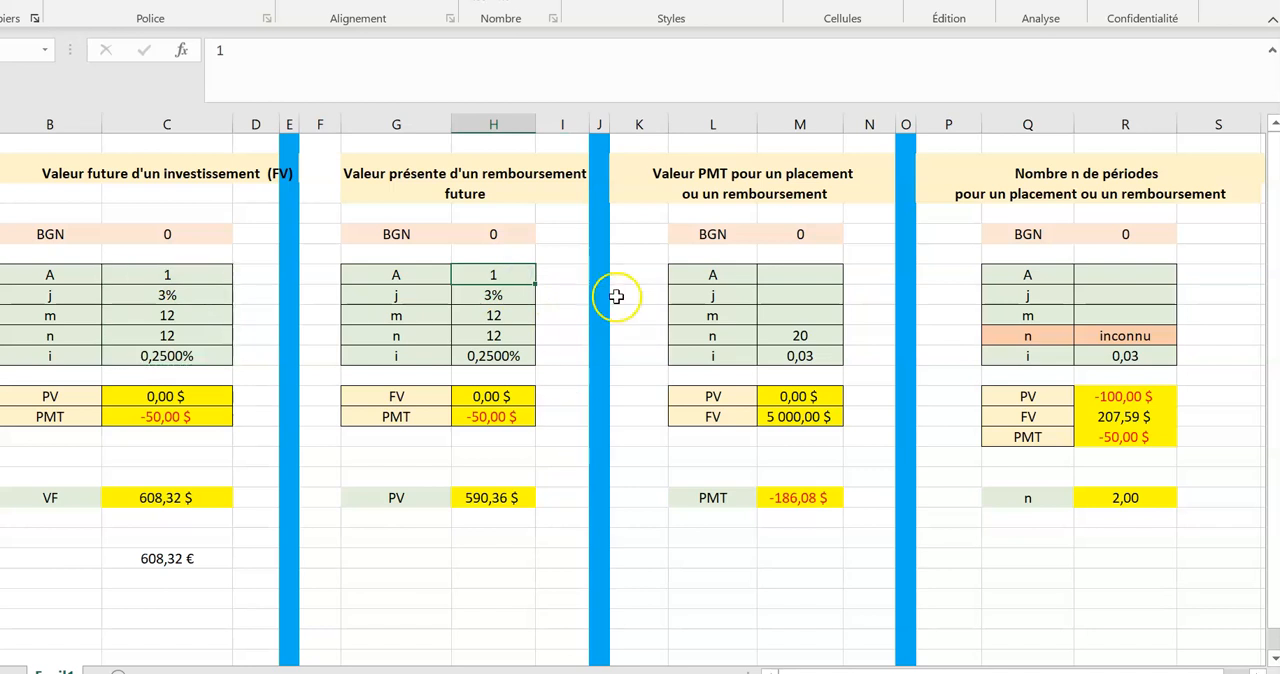
Copy the A, j, m, n and i cells of the present value table into M7:M11 of the PMT table and check the n formula.
{"action": "left_click_drag", "start_coordinate": [802, 276], "coordinate": [810, 351]}
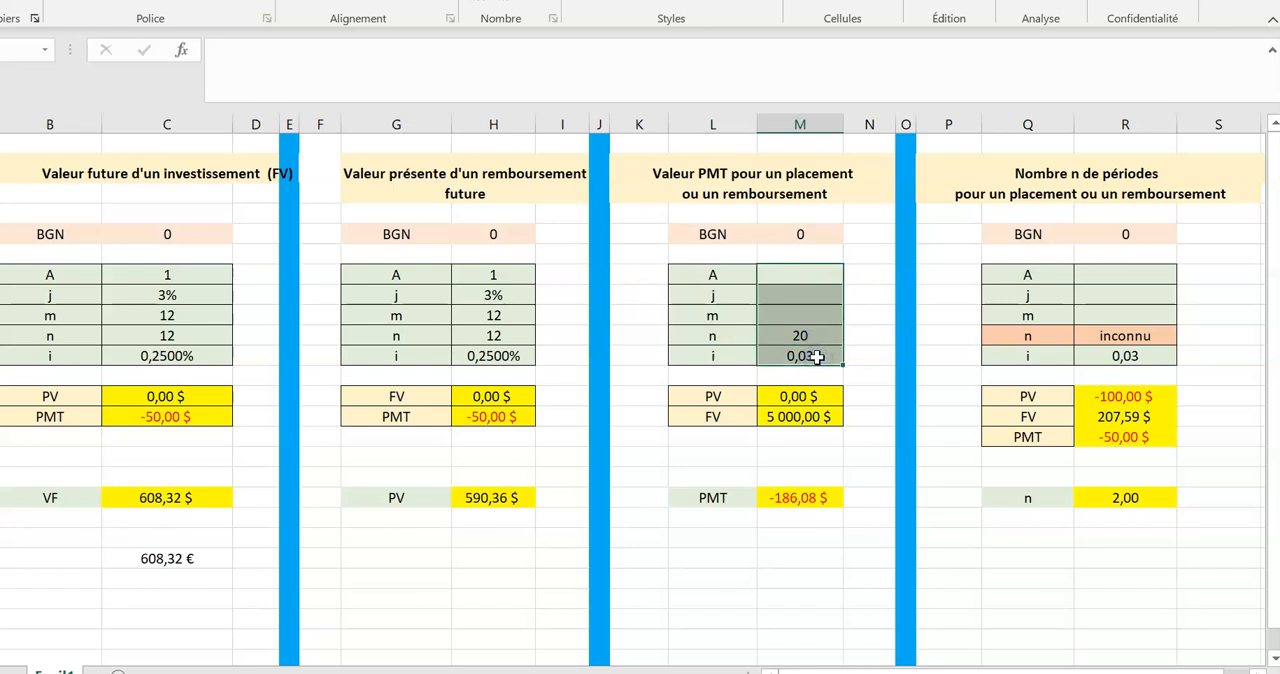
{"action": "left_click_drag", "start_coordinate": [506, 272], "coordinate": [515, 327]}
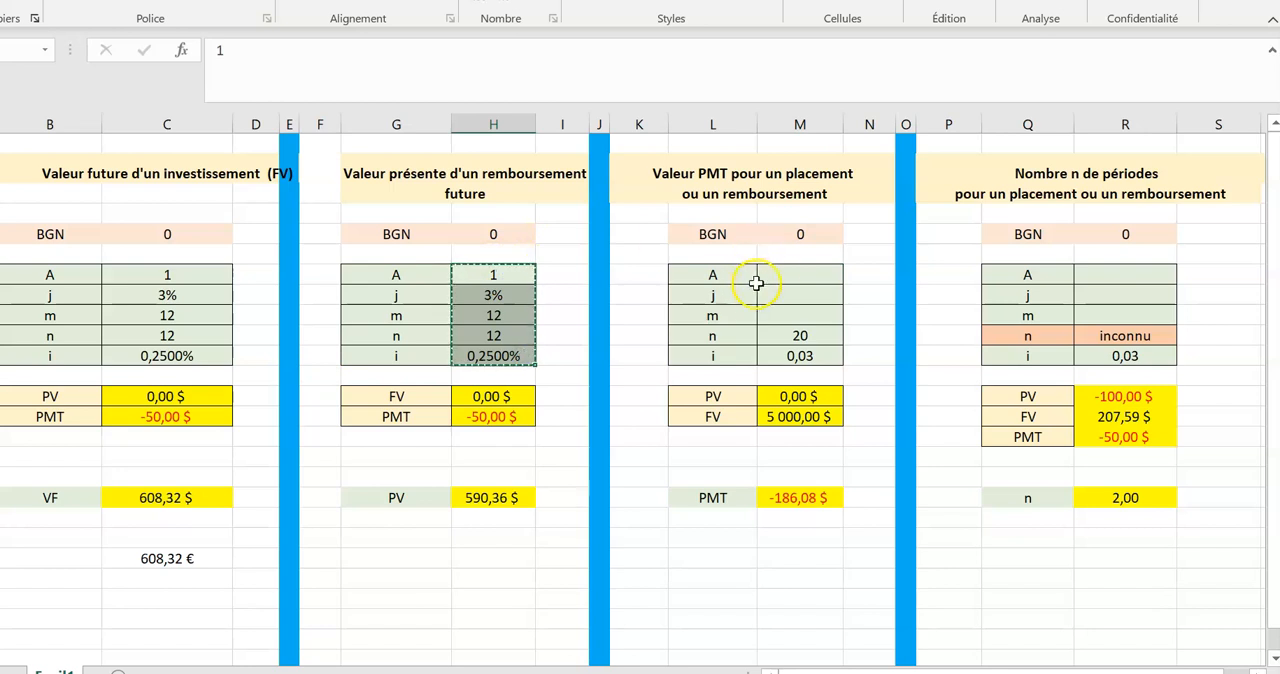
{"action": "left_click_drag", "start_coordinate": [791, 271], "coordinate": [816, 353]}
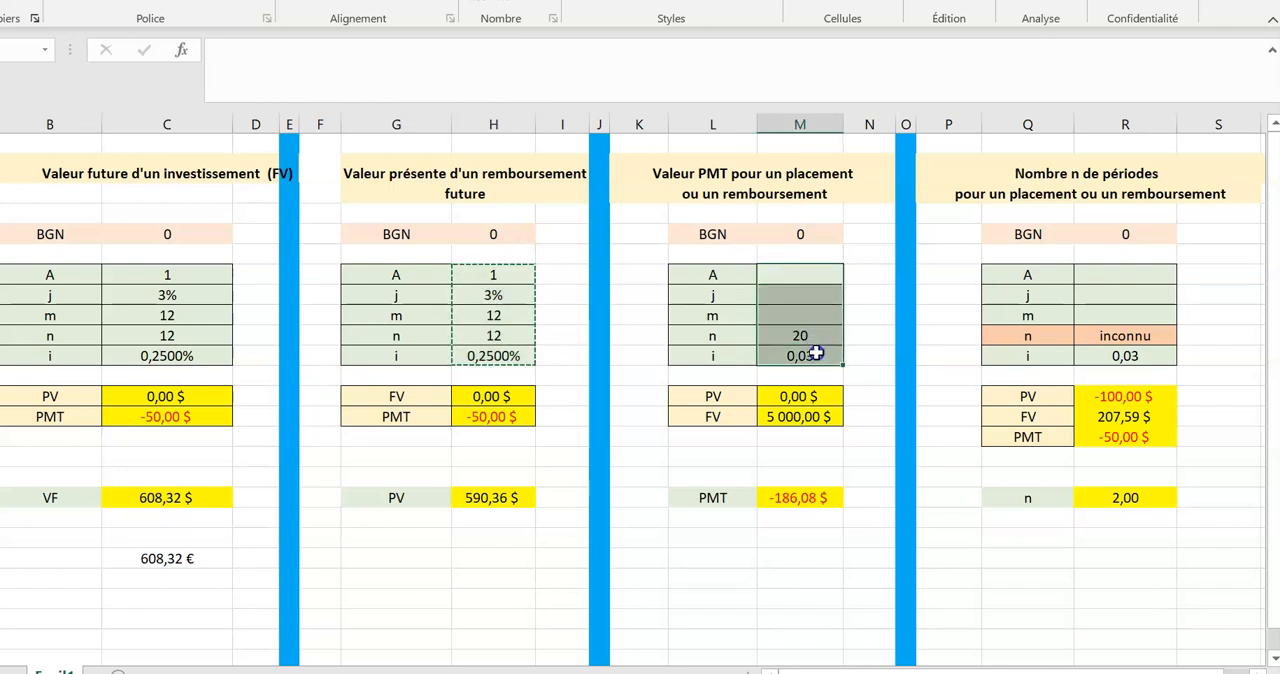
{"action": "key", "text": "ctrl+v"}
{"action": "left_click", "coordinate": [862, 476]}
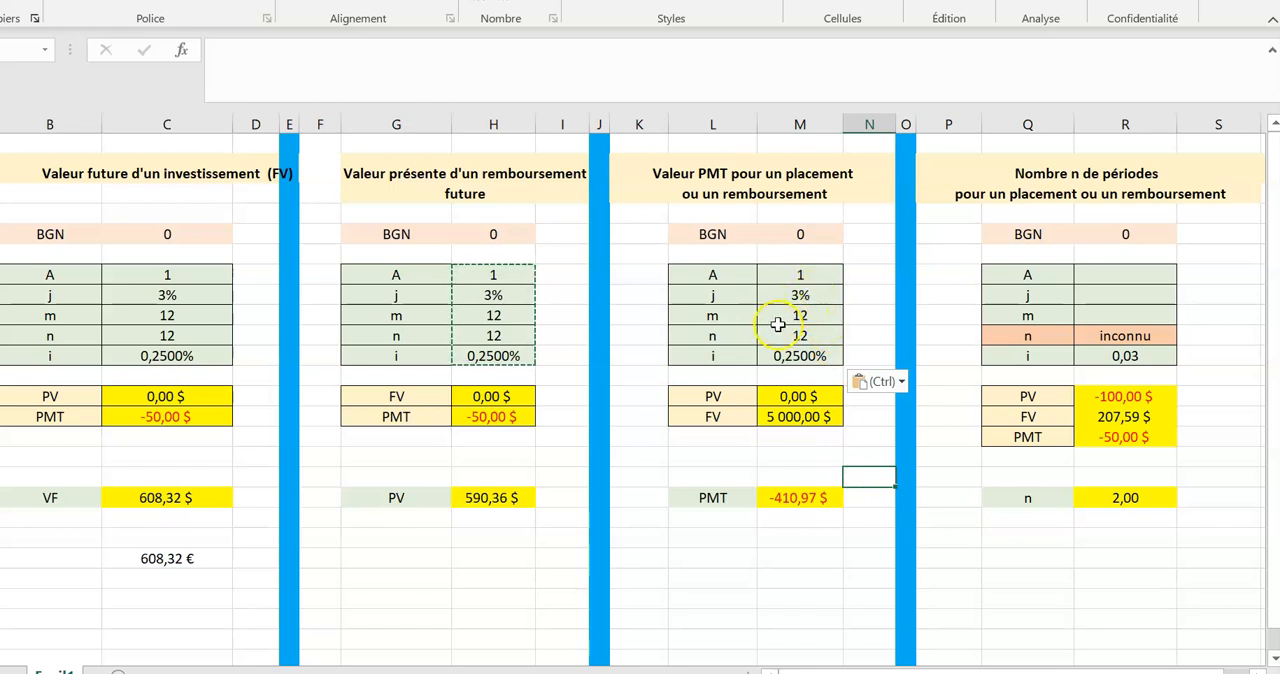
{"action": "left_click", "coordinate": [803, 340]}
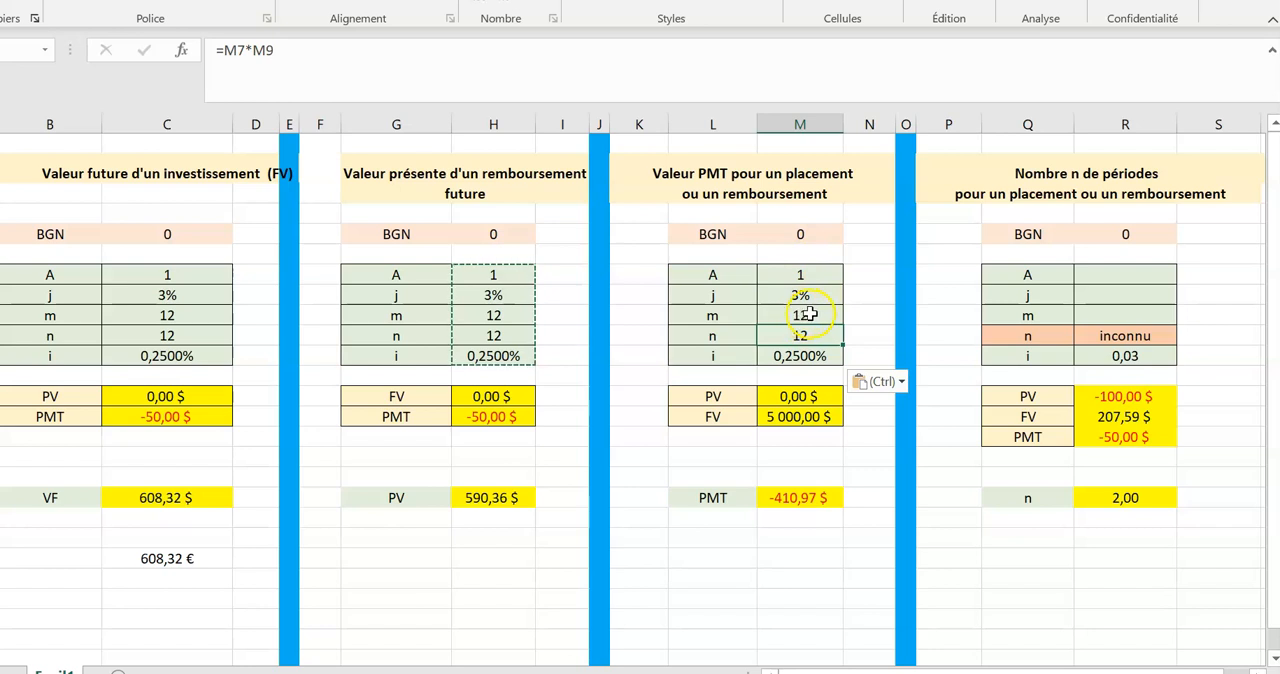
{"action": "left_click", "coordinate": [822, 463]}
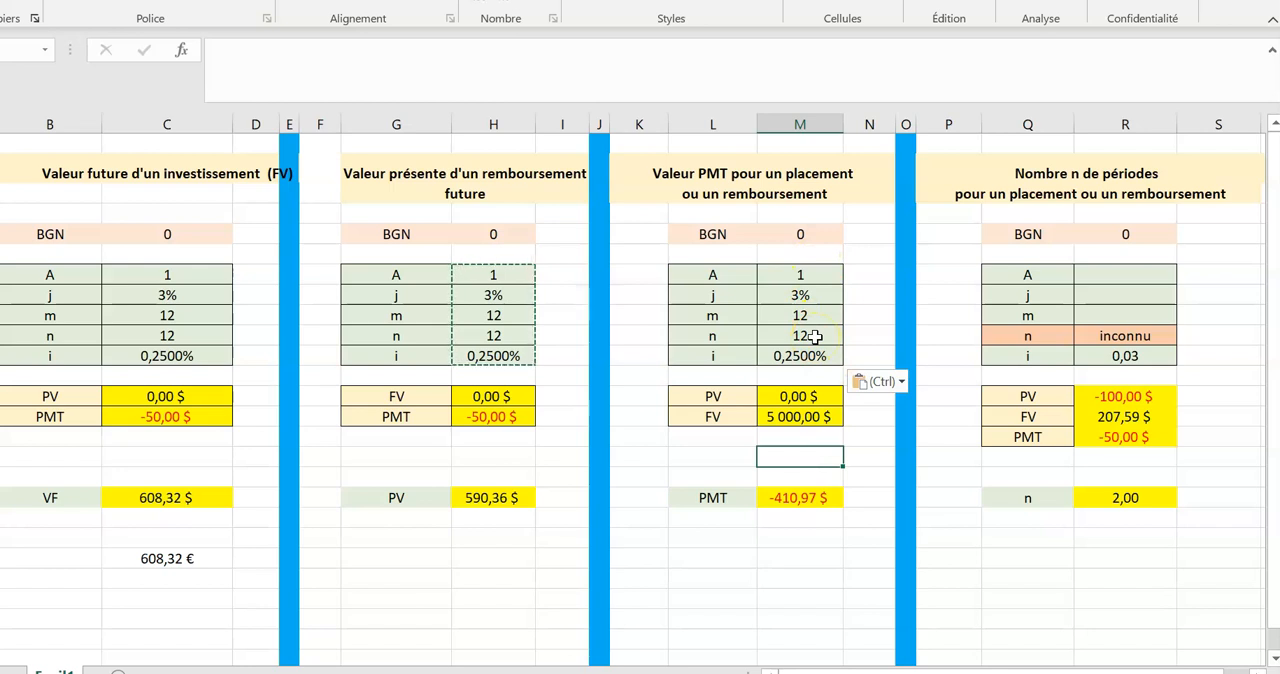
Review the arguments of the VPM function that calculates PMT, including its Type argument.
{"action": "left_click", "coordinate": [713, 172]}
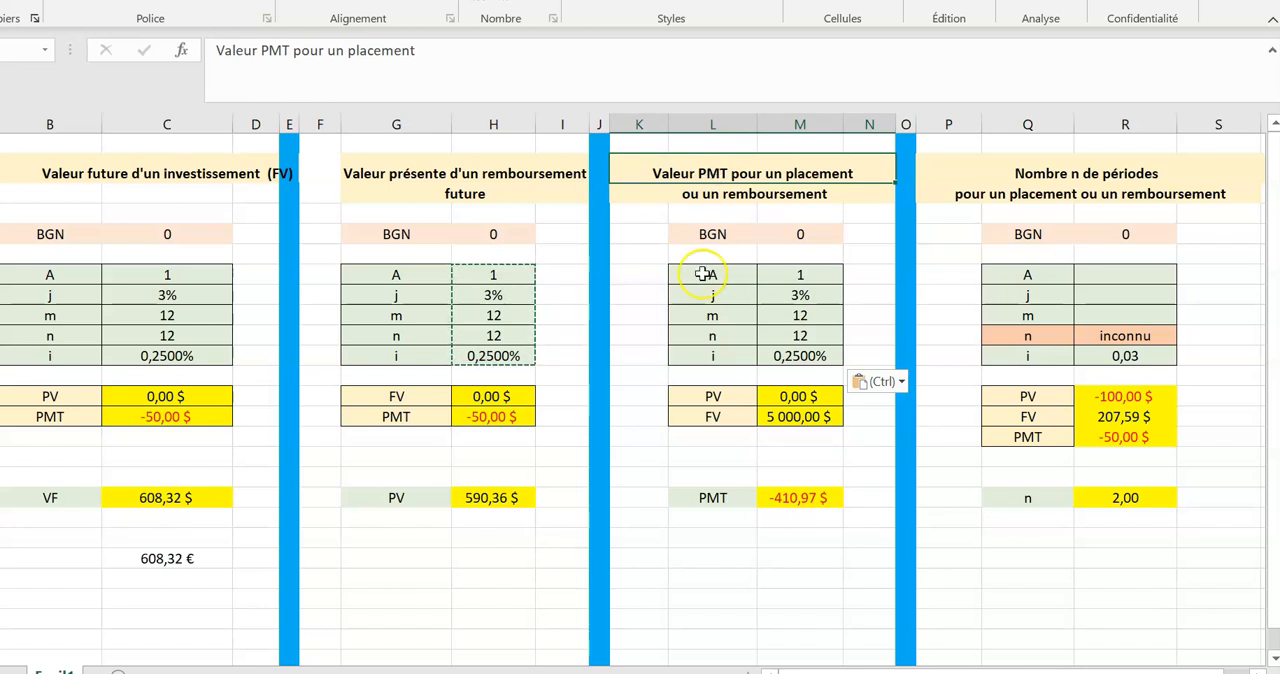
{"action": "left_click", "coordinate": [789, 498]}
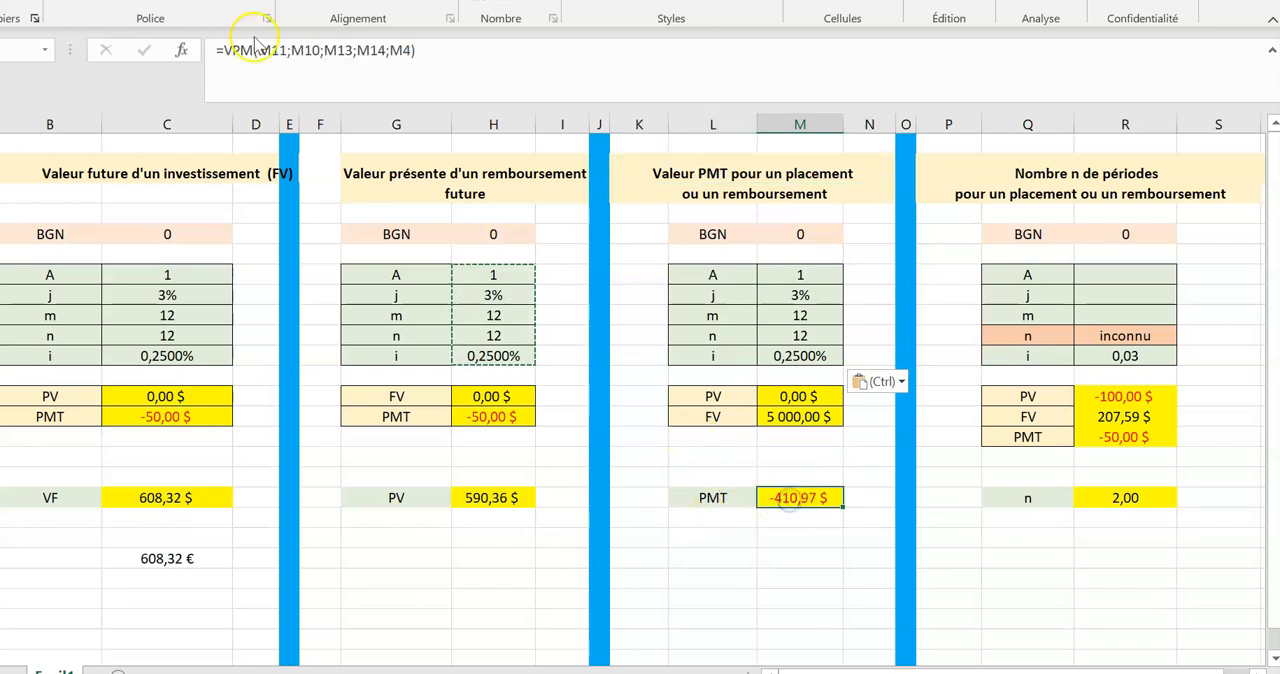
{"action": "left_click", "coordinate": [181, 52]}
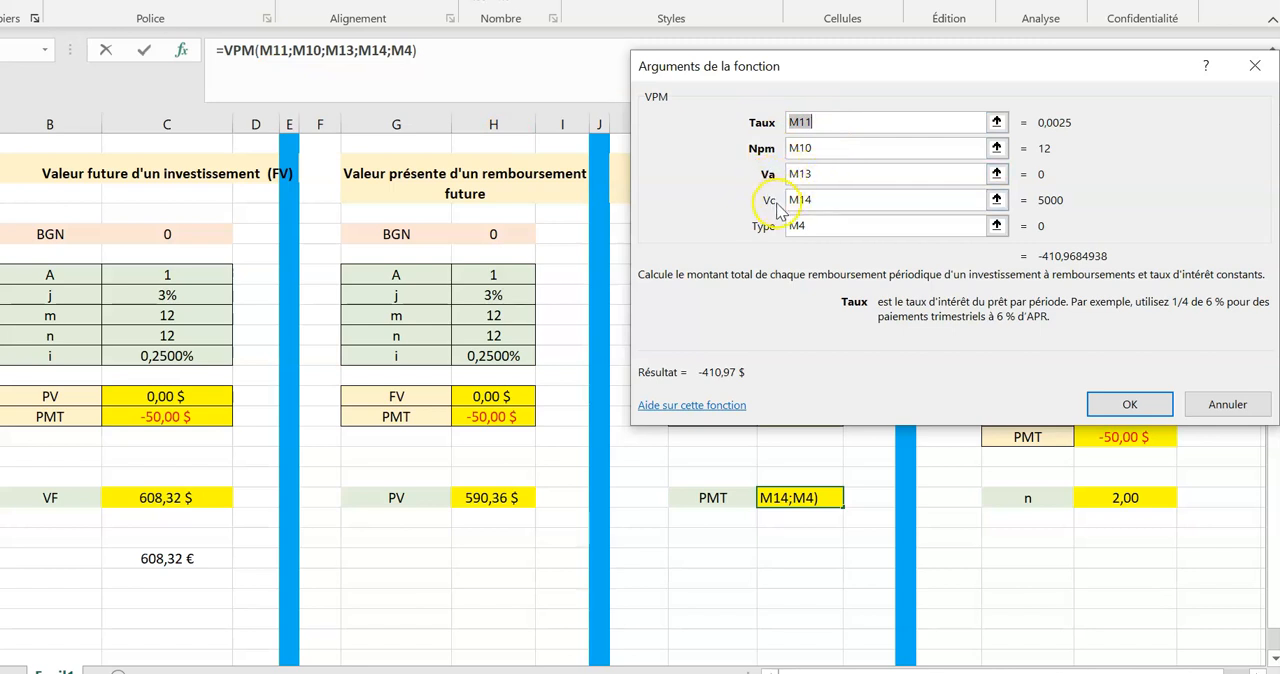
{"action": "left_click", "coordinate": [828, 227]}
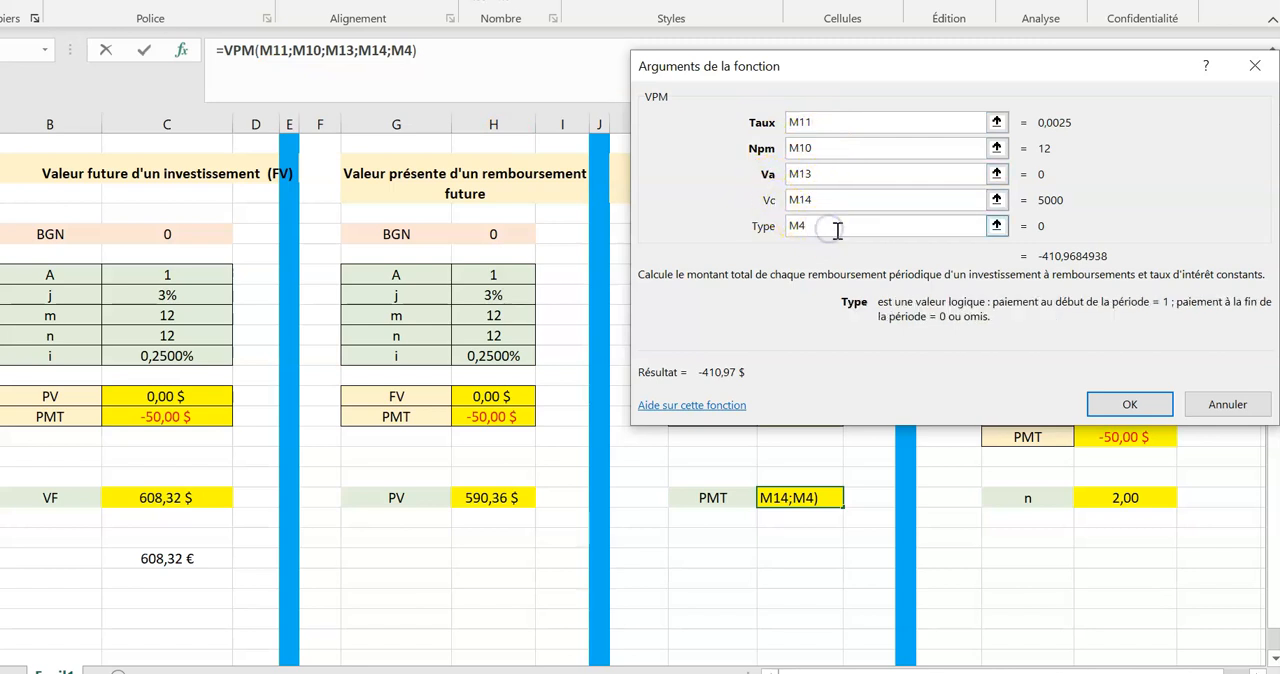
{"action": "left_click", "coordinate": [1133, 404]}
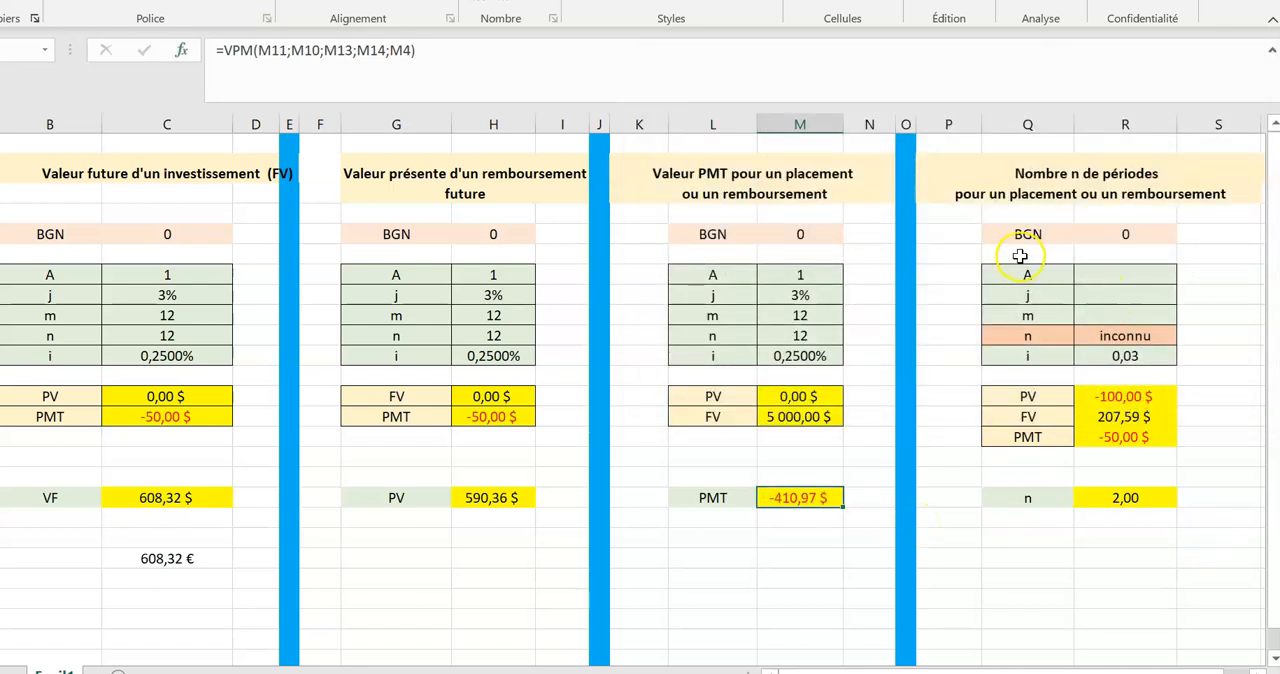
Review the Taux, Vpm, Va, Vc and Type arguments of the NPM function that calculates n in the number-of-periods table.
{"action": "left_click", "coordinate": [1033, 335]}
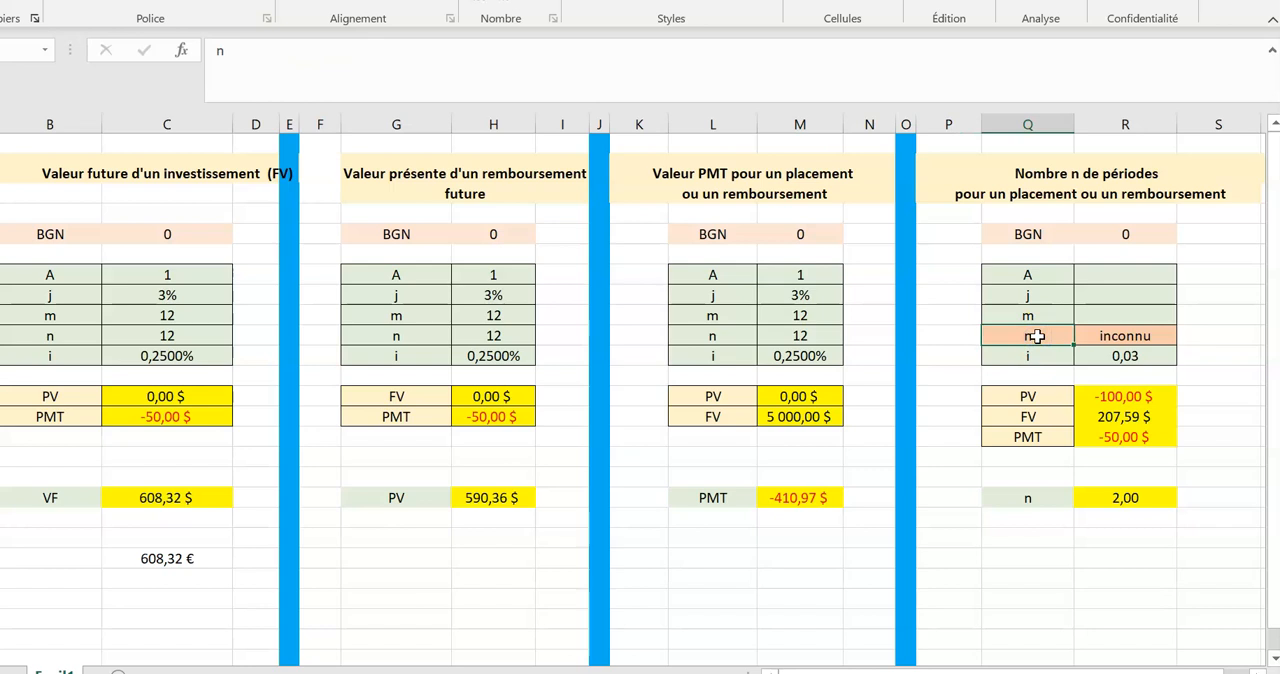
{"action": "left_click", "coordinate": [1082, 493]}
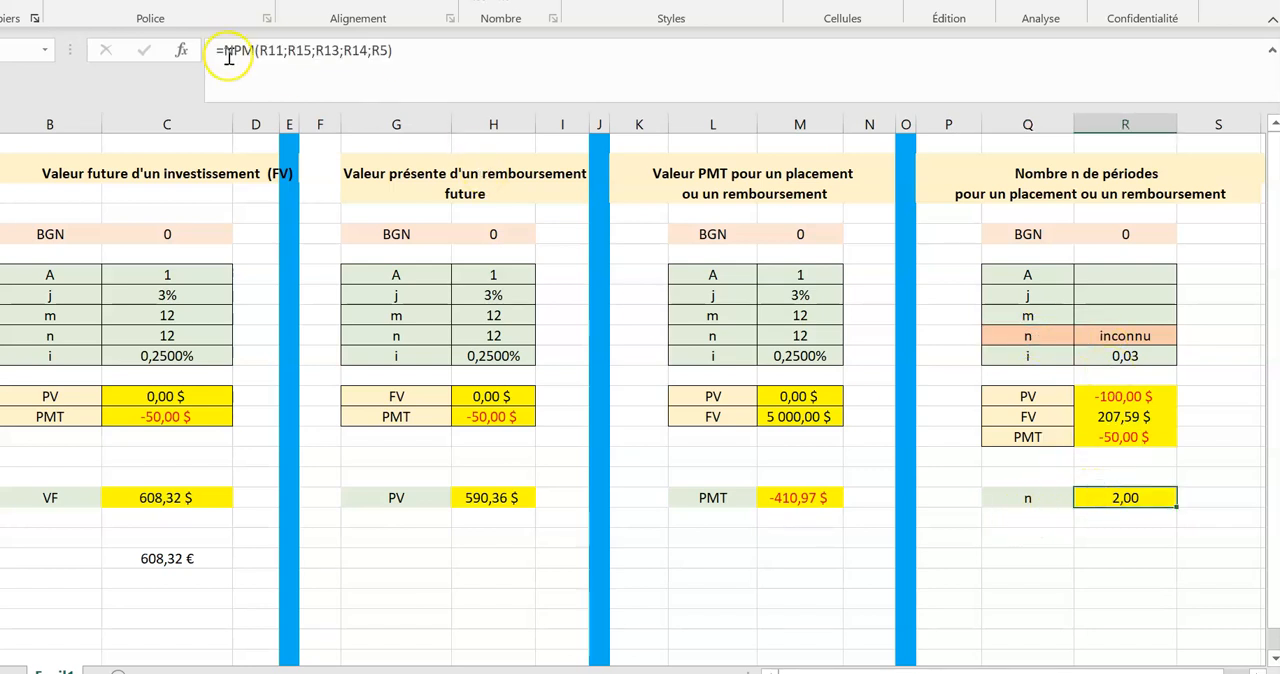
{"action": "left_click", "coordinate": [182, 52]}
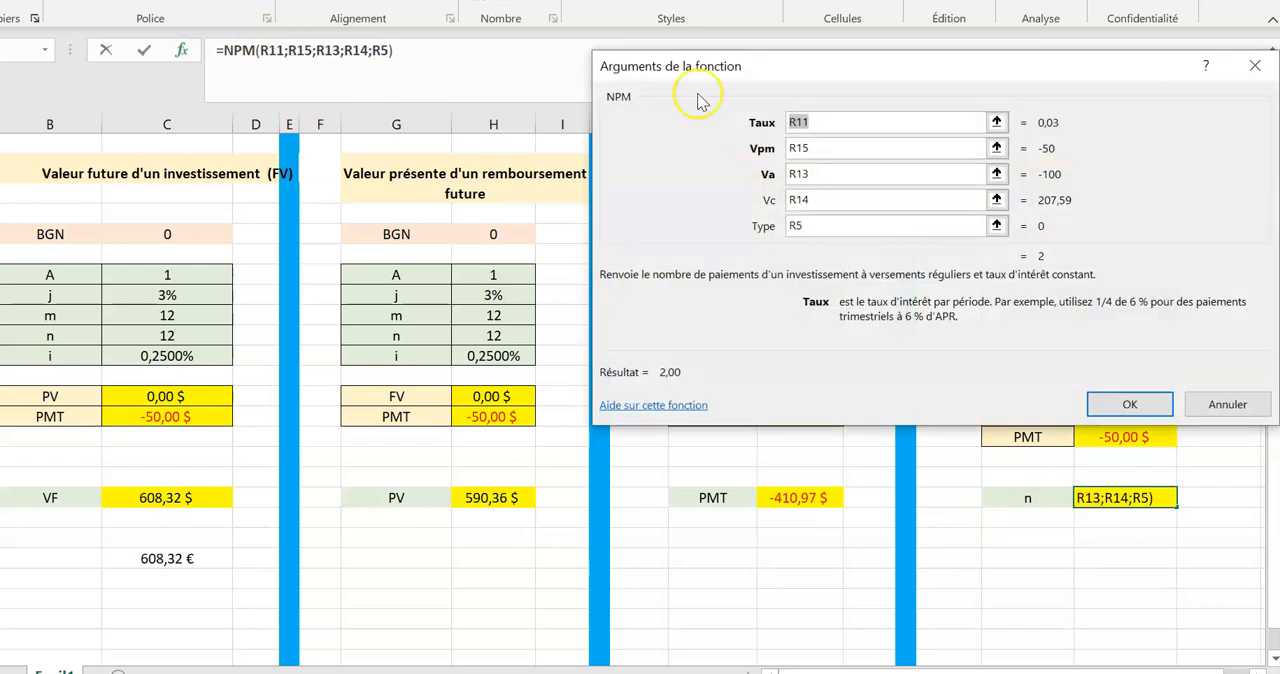
{"action": "left_click", "coordinate": [852, 124]}
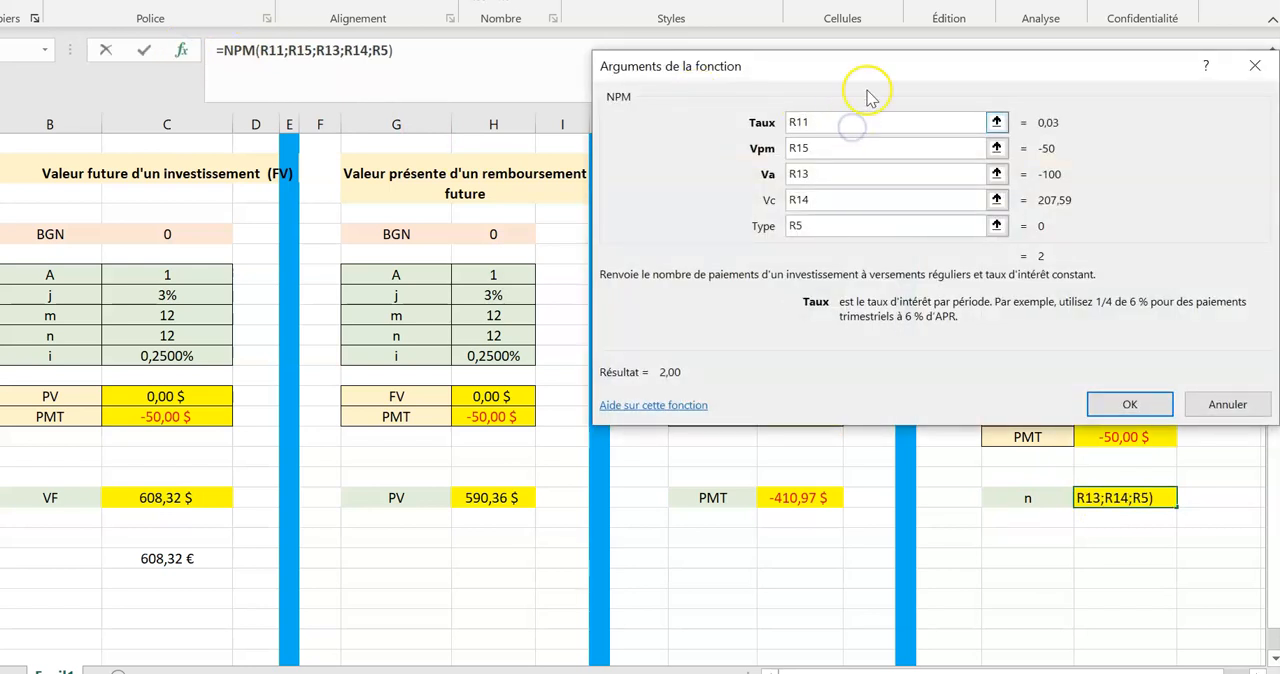
{"action": "left_click_drag", "start_coordinate": [913, 72], "coordinate": [730, 116]}
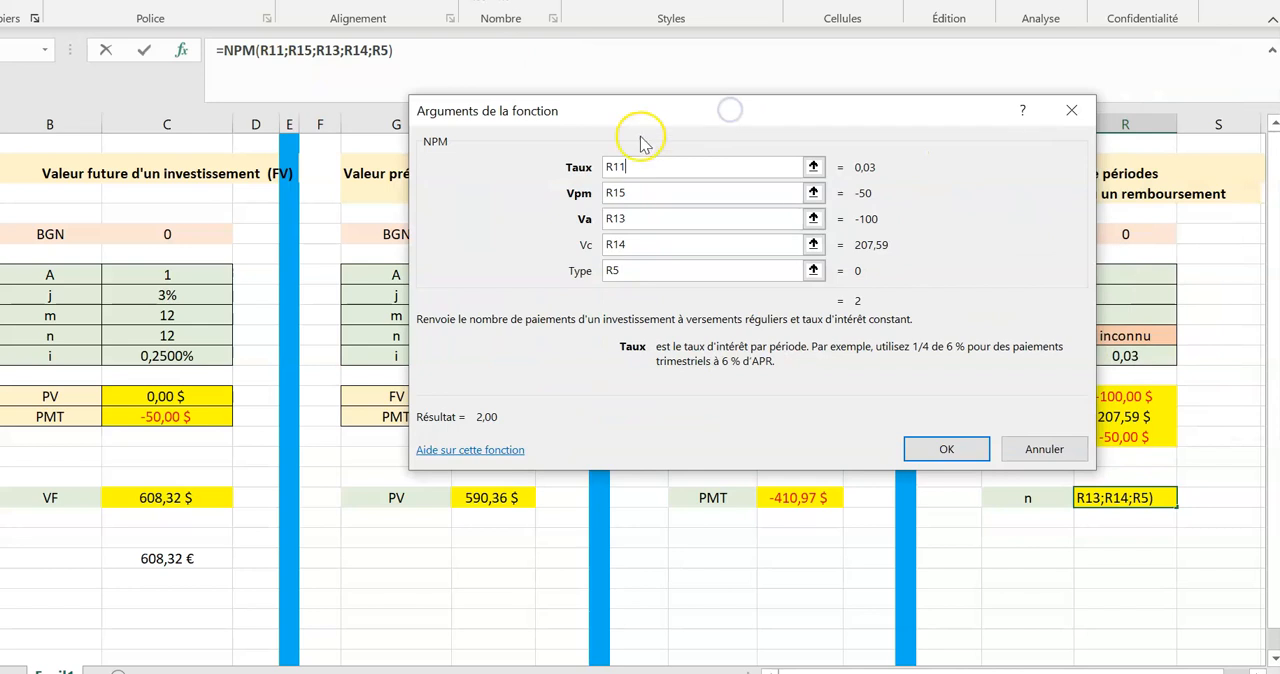
{"action": "left_click", "coordinate": [646, 193]}
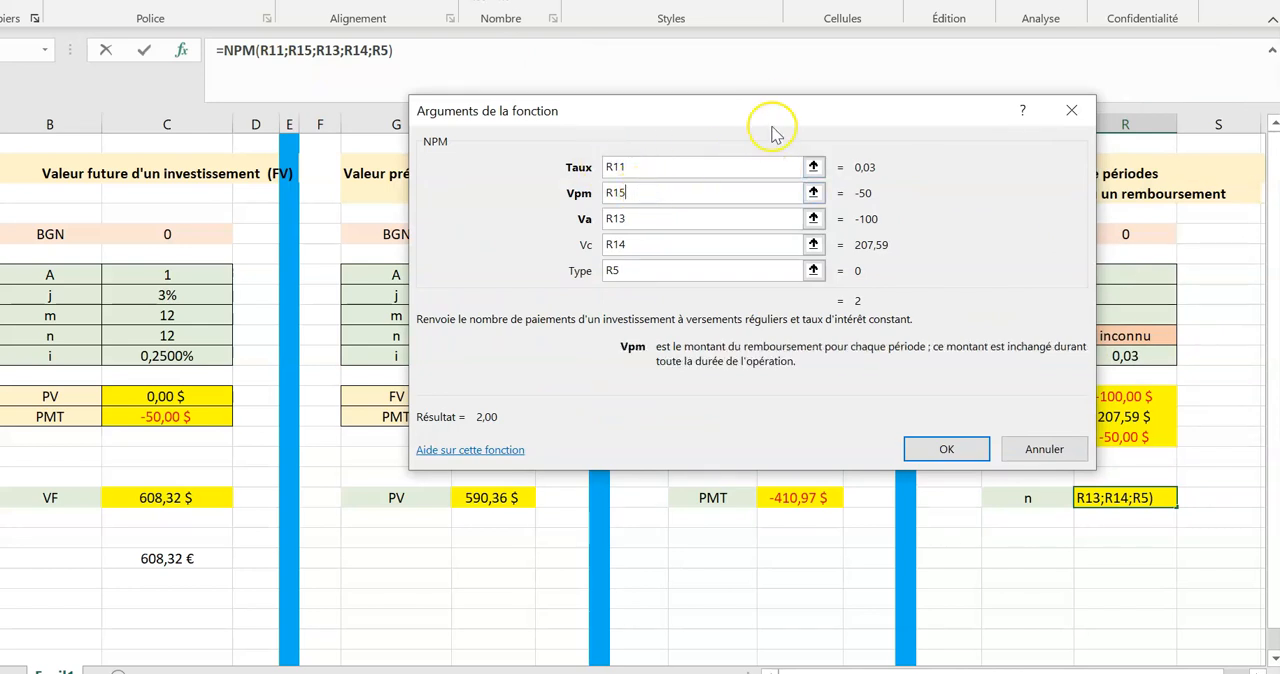
{"action": "left_click_drag", "start_coordinate": [793, 108], "coordinate": [555, 70]}
{"action": "left_click", "coordinate": [424, 235]}
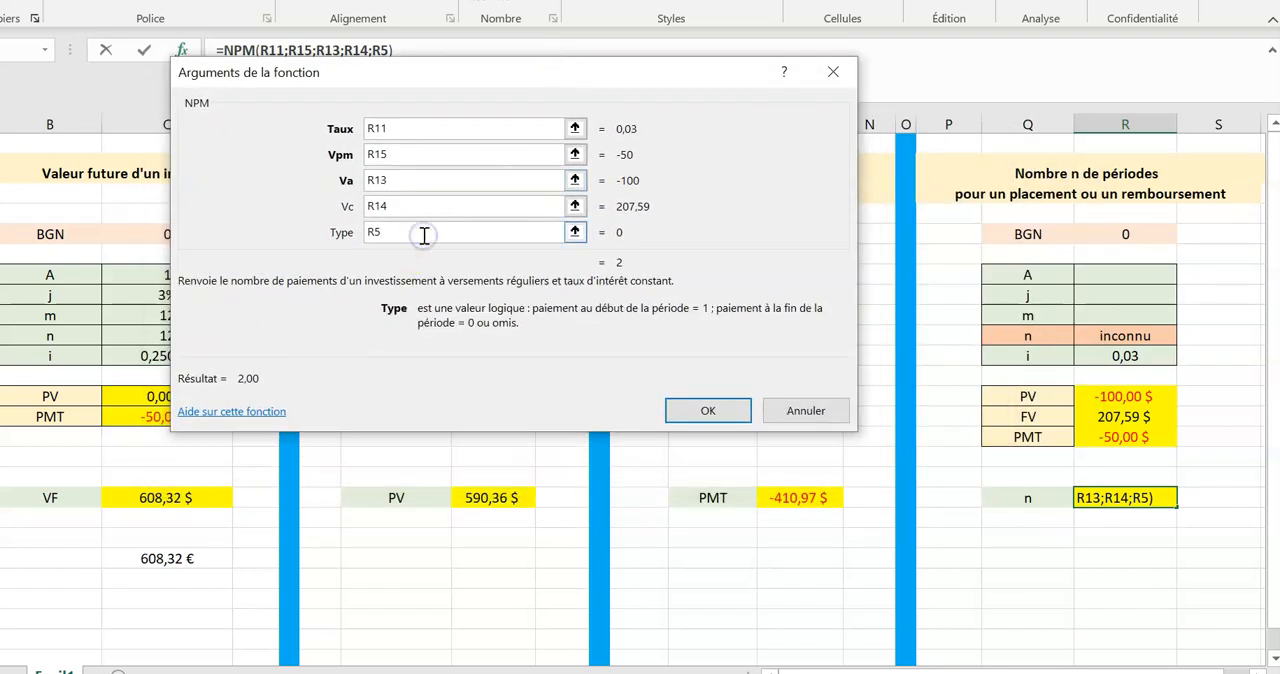
{"action": "left_click", "coordinate": [404, 156]}
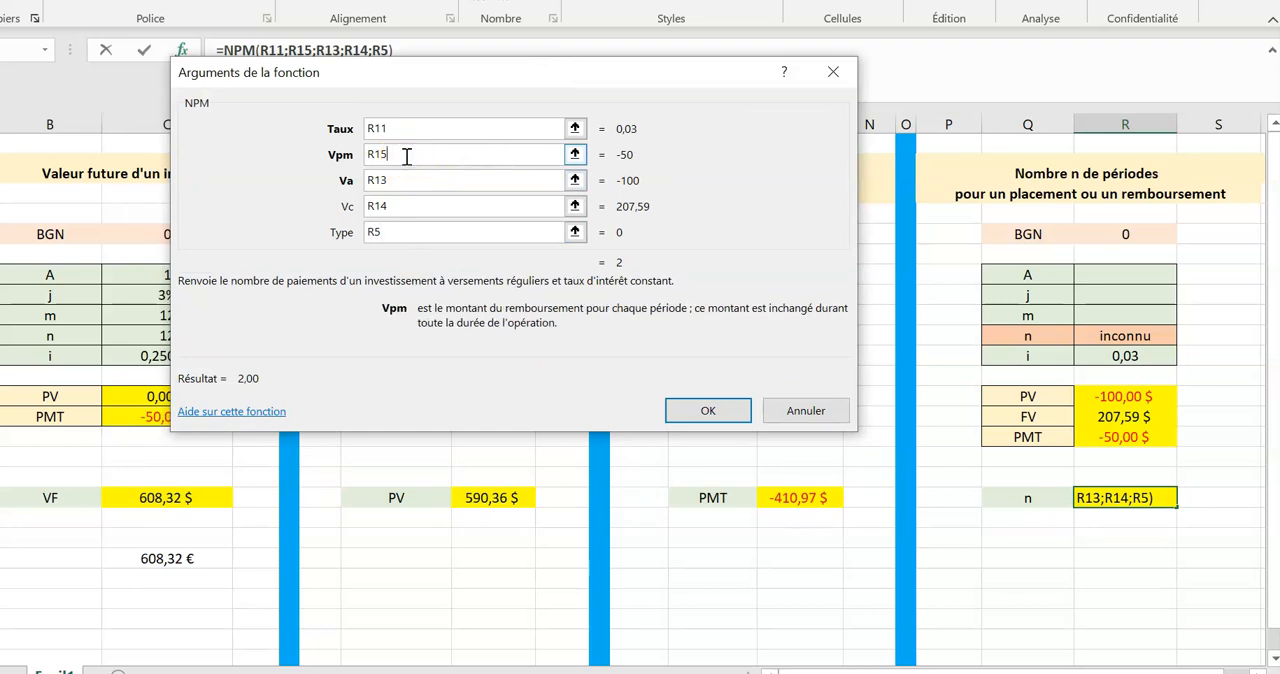
{"action": "left_click", "coordinate": [399, 180]}
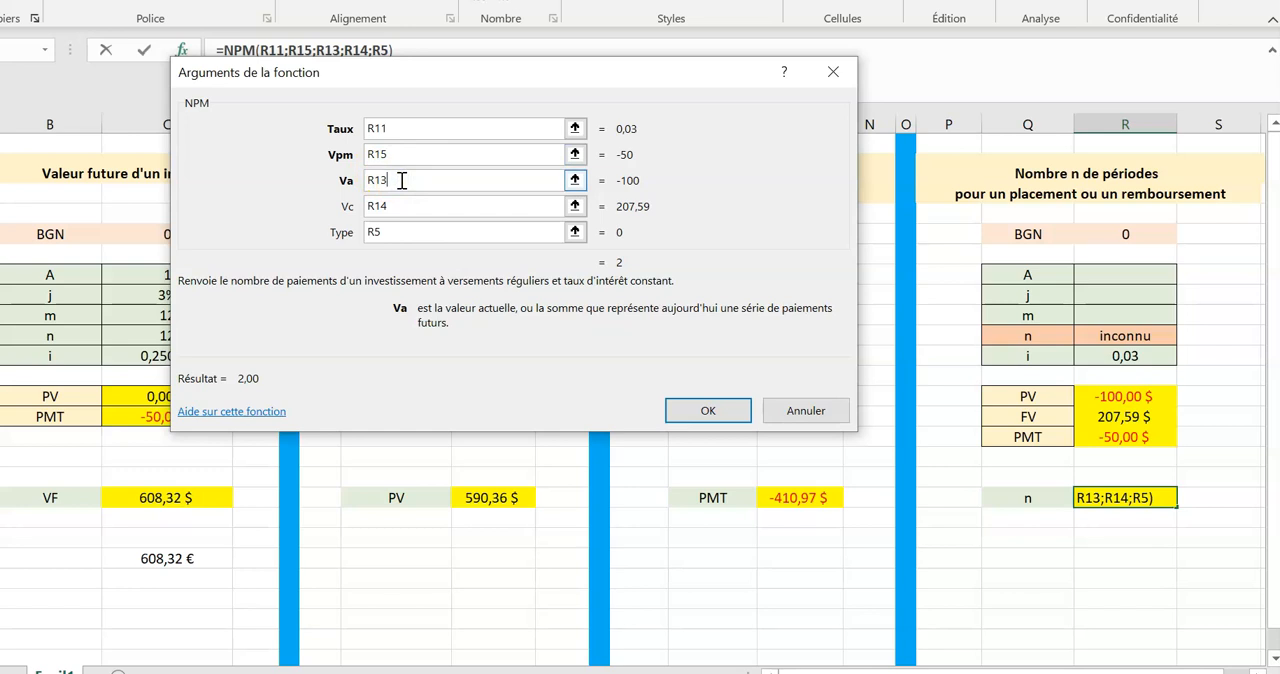
{"action": "left_click", "coordinate": [405, 206]}
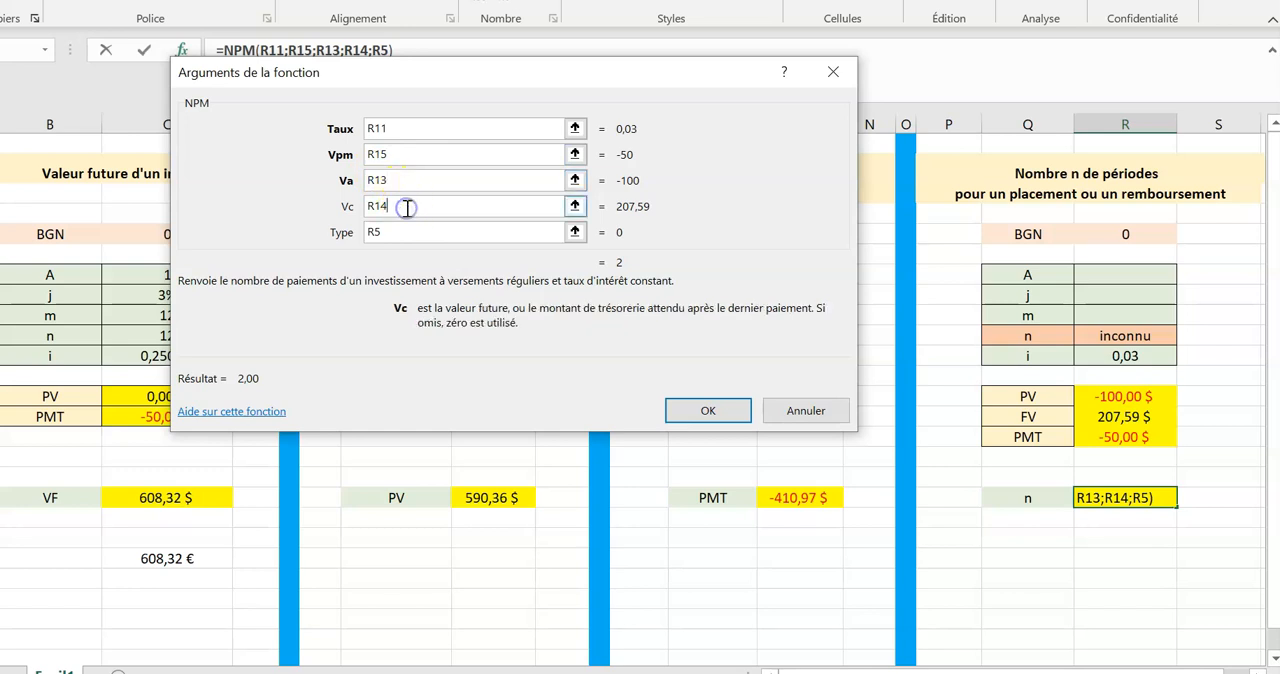
{"action": "left_click", "coordinate": [389, 180]}
{"action": "left_click", "coordinate": [391, 208]}
{"action": "left_click", "coordinate": [531, 291]}
{"action": "left_click", "coordinate": [668, 330]}
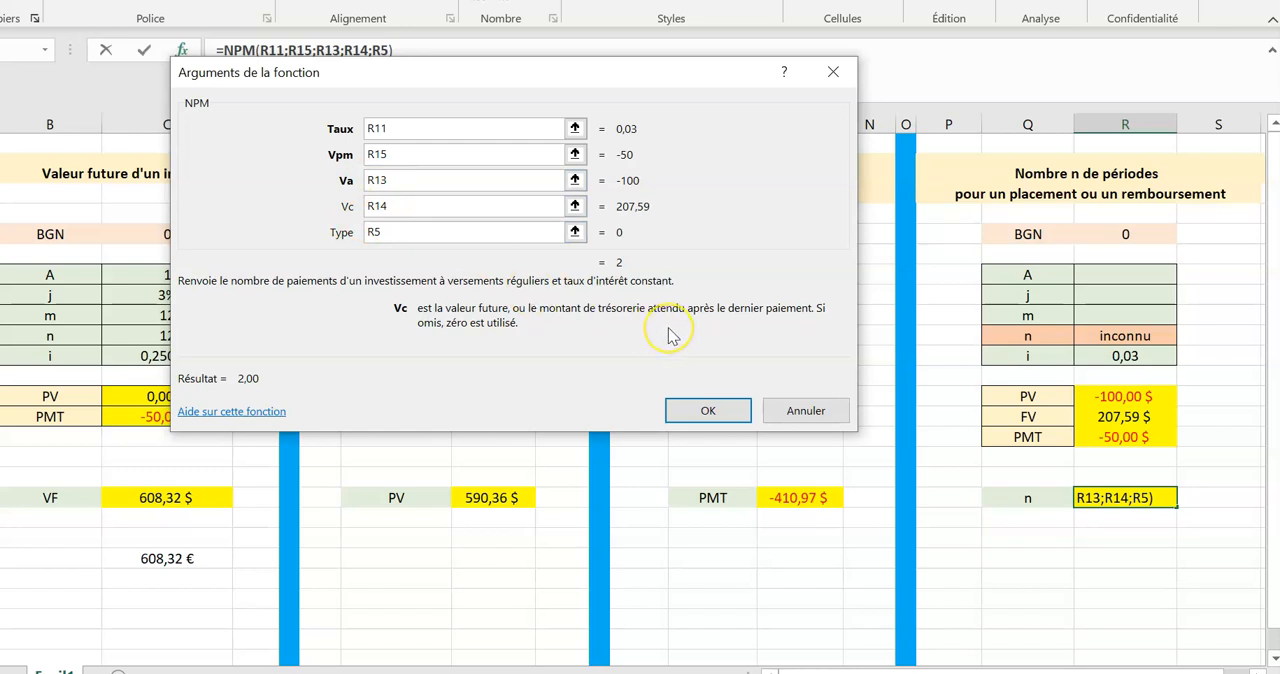
{"action": "left_click", "coordinate": [706, 411]}
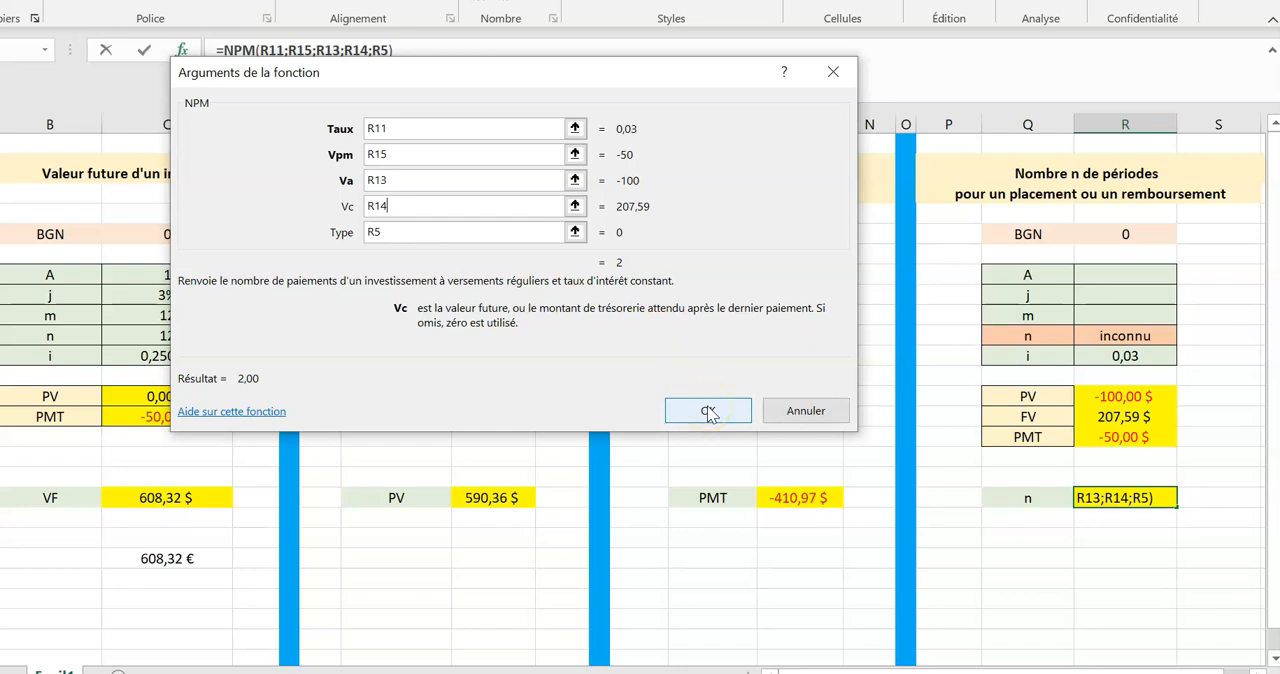
{"action": "left_click", "coordinate": [707, 411]}
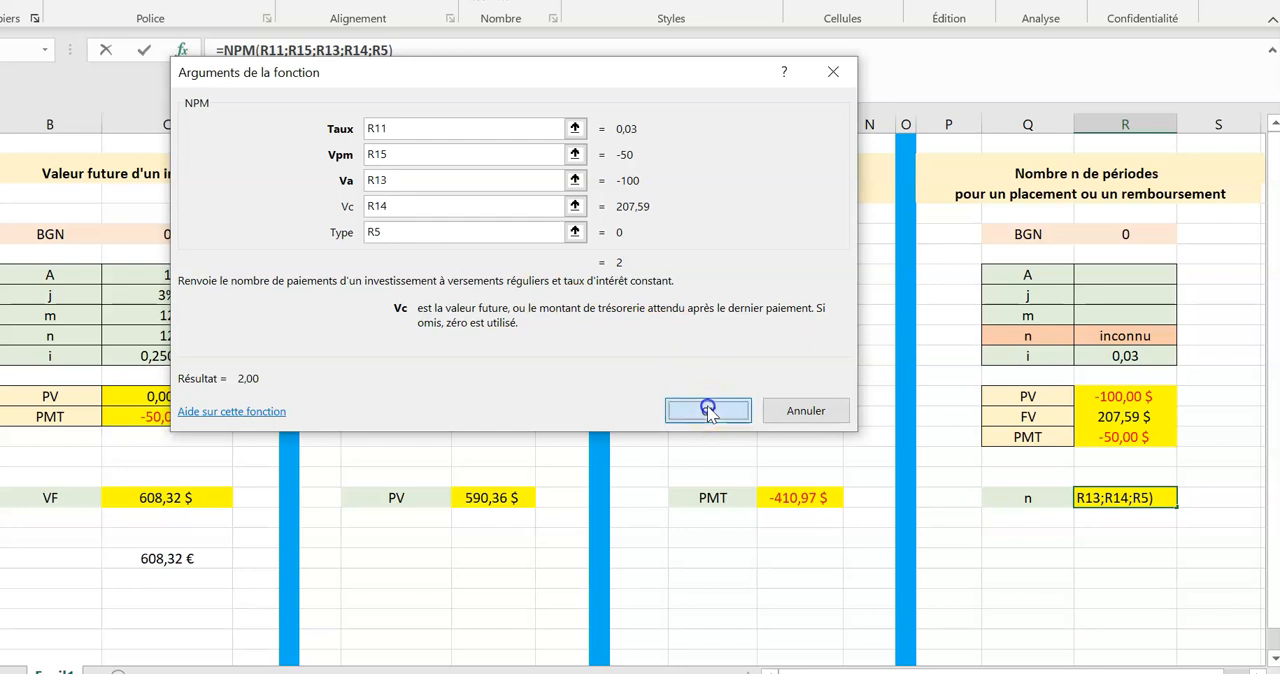
{"action": "left_click", "coordinate": [1152, 528]}
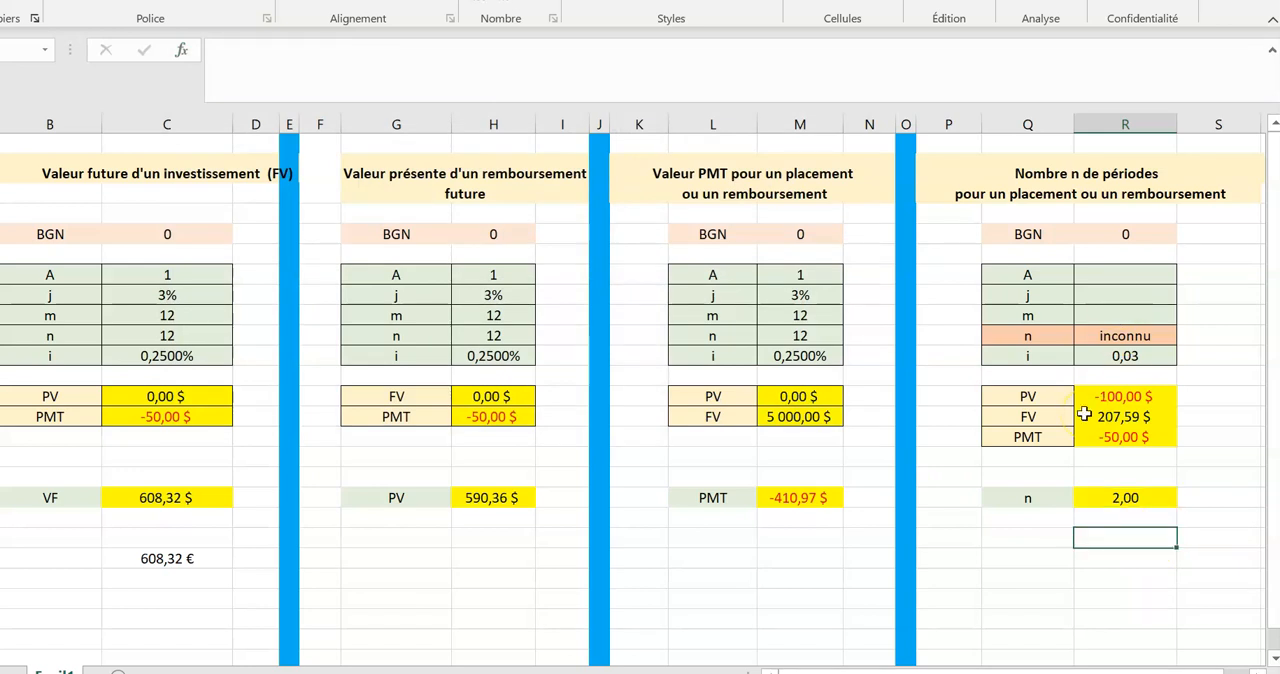
{"action": "scroll", "coordinate": [1084, 413], "scroll_direction": "down", "scroll_amount": 1}
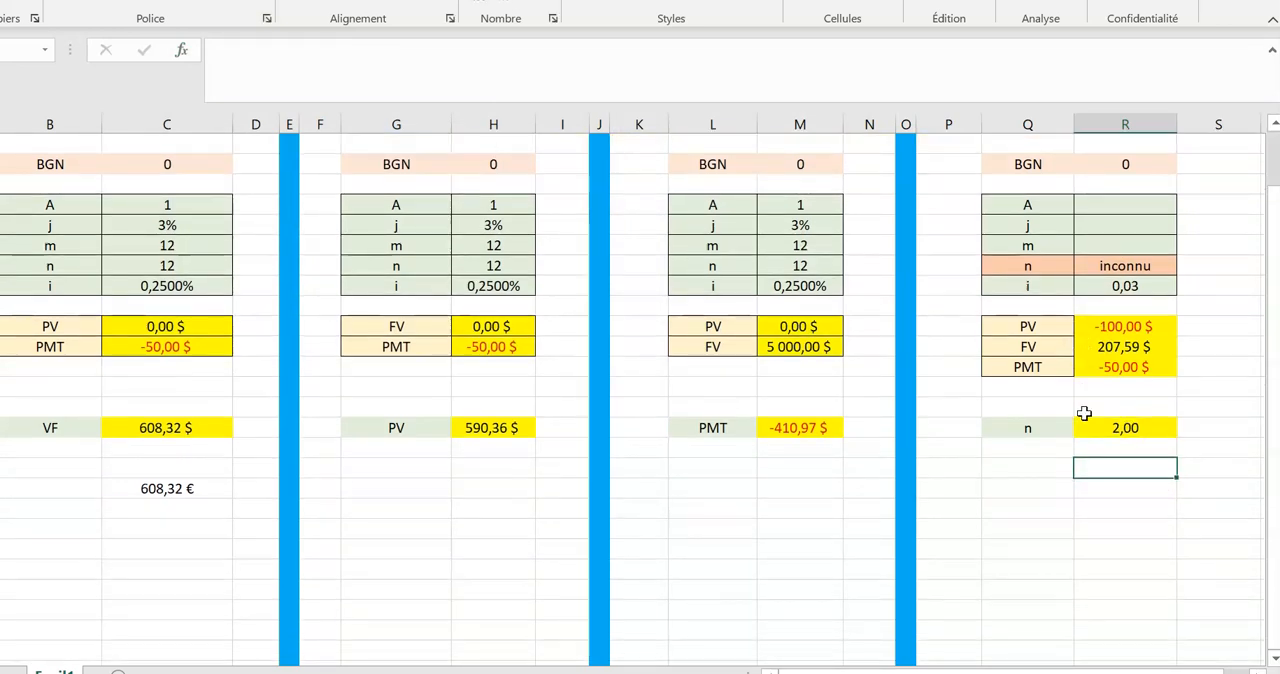
Switch to the PDF course notes and, in Exemple 8, underline "versements mensuels" and "20 ans" and annotate beside the (3,25%, 12) rate.
{"action": "scroll", "coordinate": [1084, 413], "scroll_direction": "up", "scroll_amount": 1}
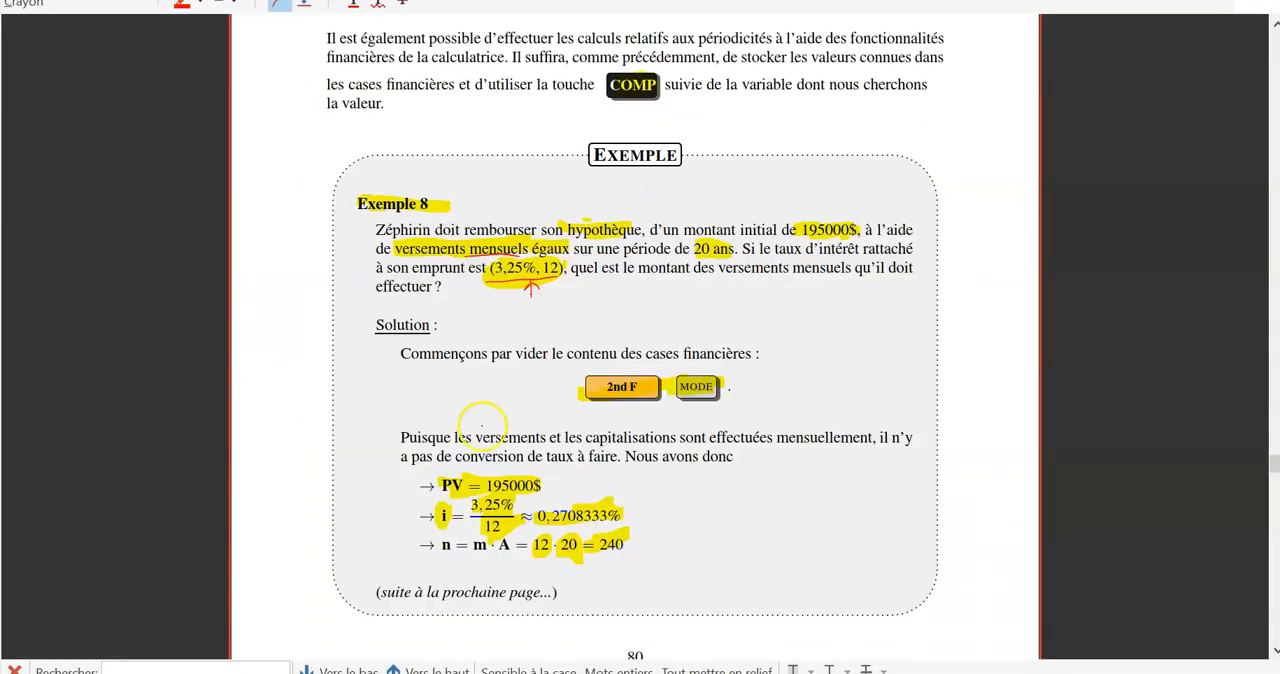
{"action": "scroll", "coordinate": [357, 386], "scroll_direction": "down", "scroll_amount": 2}
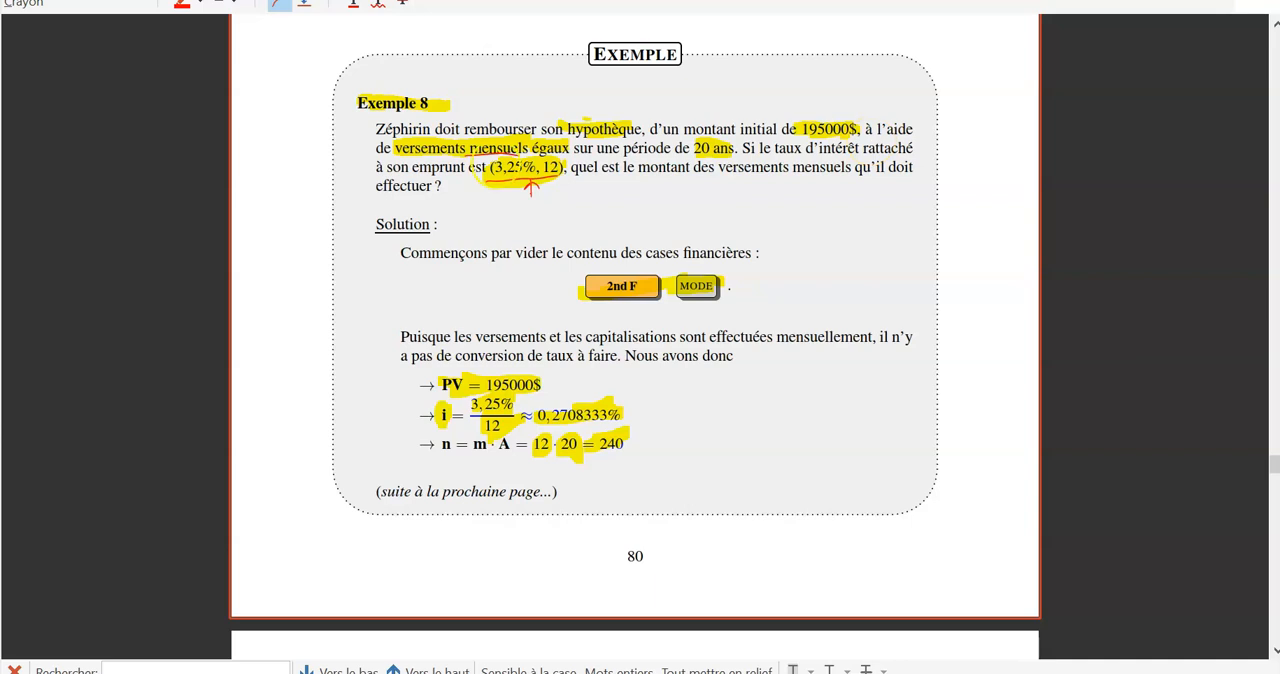
{"action": "left_click_drag", "start_coordinate": [468, 153], "coordinate": [566, 151]}
{"action": "left_click_drag", "start_coordinate": [688, 155], "coordinate": [736, 155]}
{"action": "left_click_drag", "start_coordinate": [531, 183], "coordinate": [528, 213]}
{"action": "mouse_move", "coordinate": [632, 183]}
{"action": "left_mouse_down"}
{"action": "mouse_move", "coordinate": [800, 177]}
{"action": "mouse_move", "coordinate": [768, 236]}
{"action": "left_mouse_up"}
{"action": "mouse_move", "coordinate": [763, 202]}
{"action": "left_mouse_down"}
{"action": "mouse_move", "coordinate": [770, 218]}
{"action": "mouse_move", "coordinate": [820, 211]}
{"action": "mouse_move", "coordinate": [822, 232]}
{"action": "left_mouse_up"}
{"action": "left_click_drag", "start_coordinate": [833, 192], "coordinate": [834, 236]}
{"action": "left_click_drag", "start_coordinate": [820, 202], "coordinate": [839, 200]}
{"action": "left_click_drag", "start_coordinate": [855, 190], "coordinate": [865, 218]}
{"action": "left_click", "coordinate": [866, 232]}
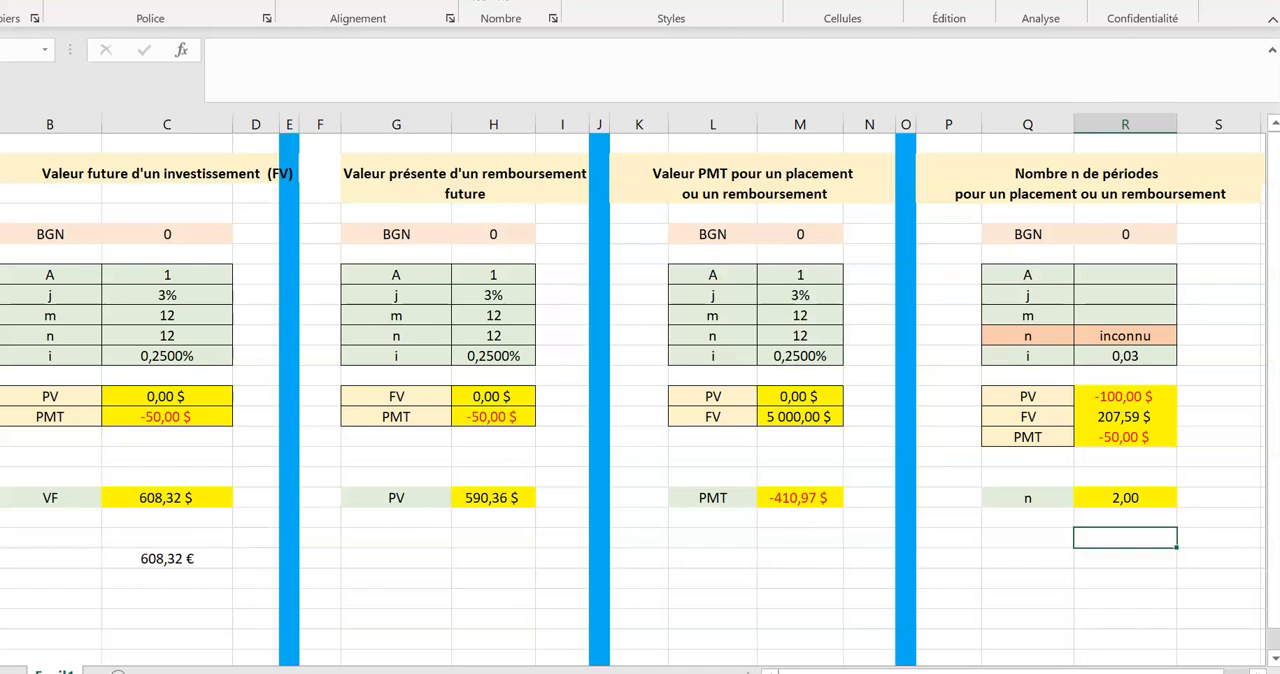
In the spreadsheet's PMT table, set A to 20 years.
{"action": "left_click", "coordinate": [797, 497]}
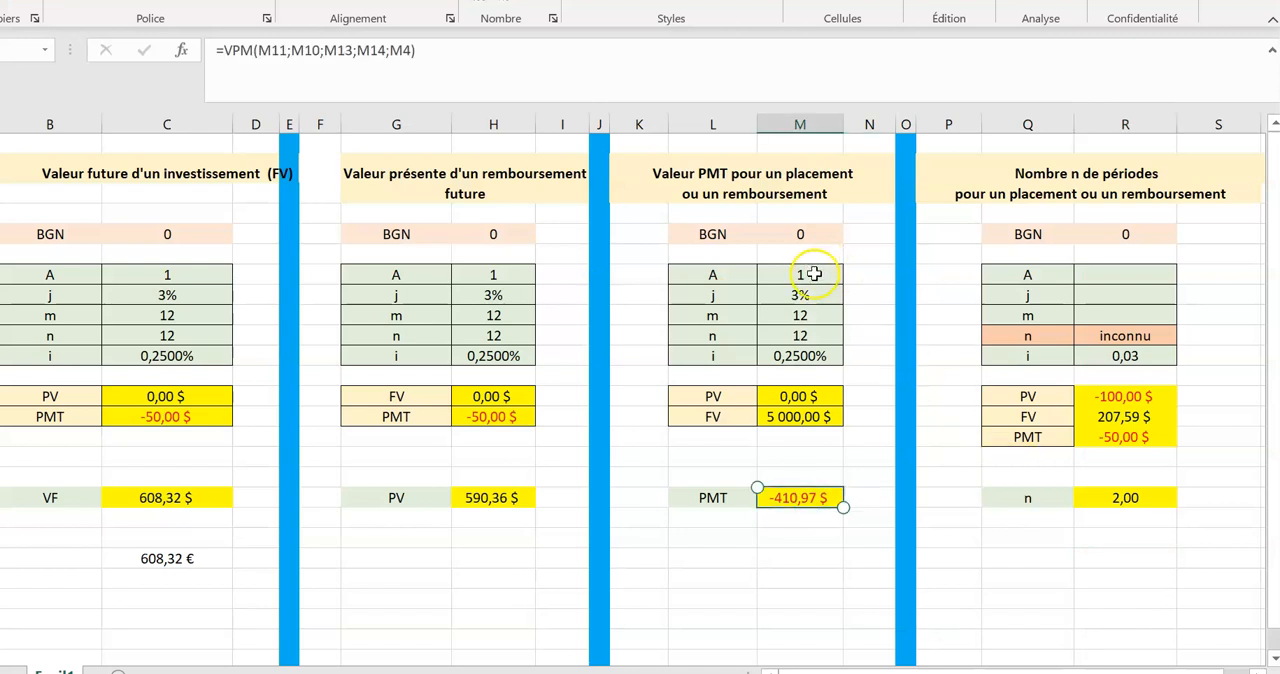
{"action": "left_click", "coordinate": [813, 274]}
{"action": "type", "text": "20"}
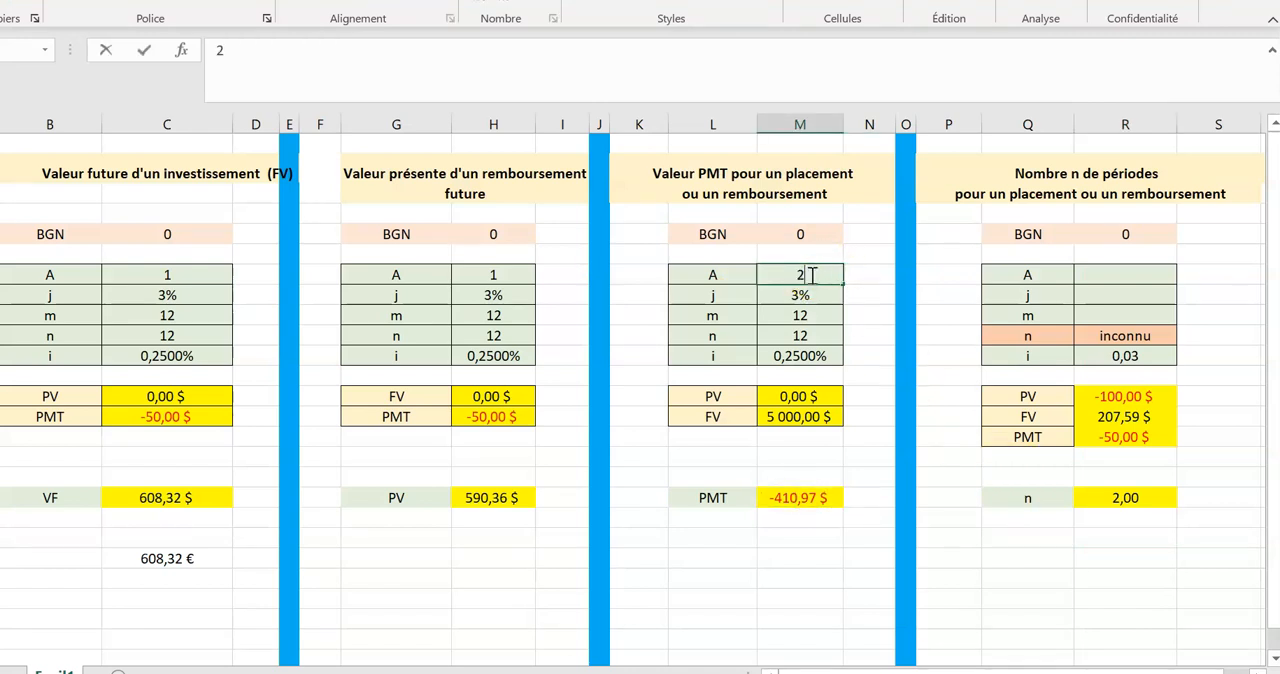
{"action": "key", "text": "Return"}
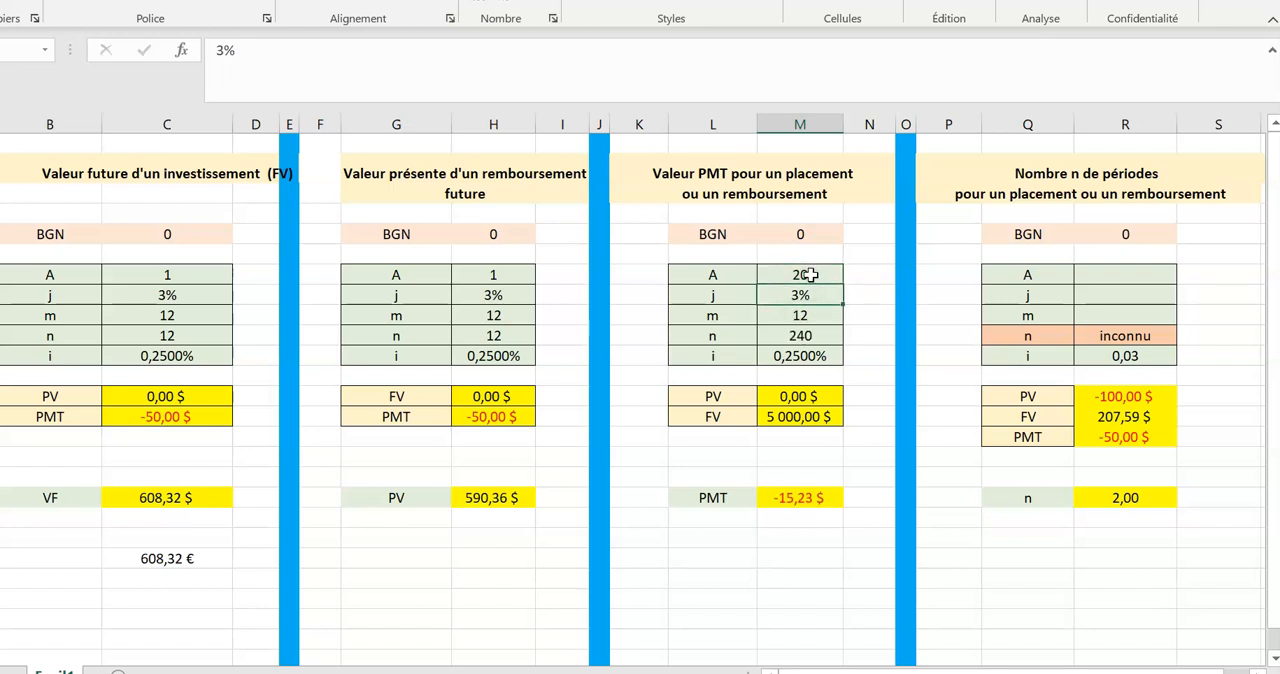
Set the nominal rate j of the PMT table to 3,25%.
{"action": "key", "text": "alt+Tab"}
{"action": "key", "text": "alt+Tab"}
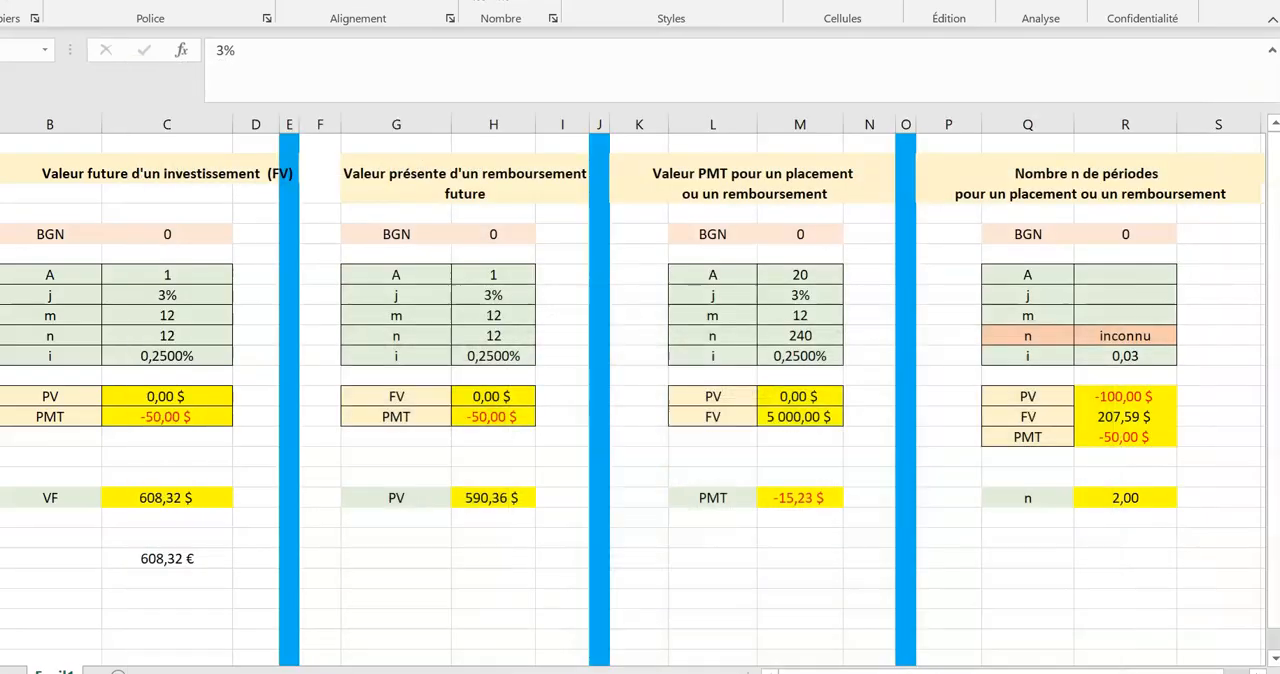
{"action": "left_click", "coordinate": [800, 275]}
{"action": "left_click", "coordinate": [800, 295]}
{"action": "double_click", "coordinate": [766, 295]}
{"action": "type", "text": ","}
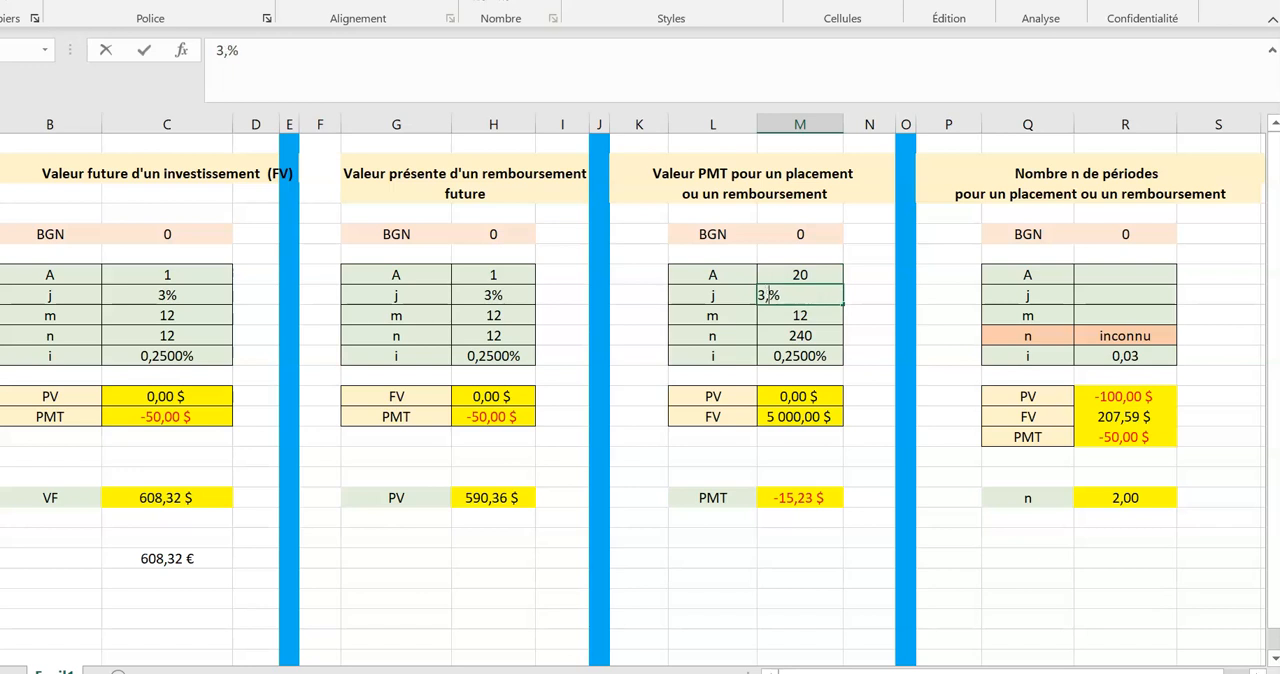
{"action": "type", "text": "25"}
{"action": "key", "text": "Return"}
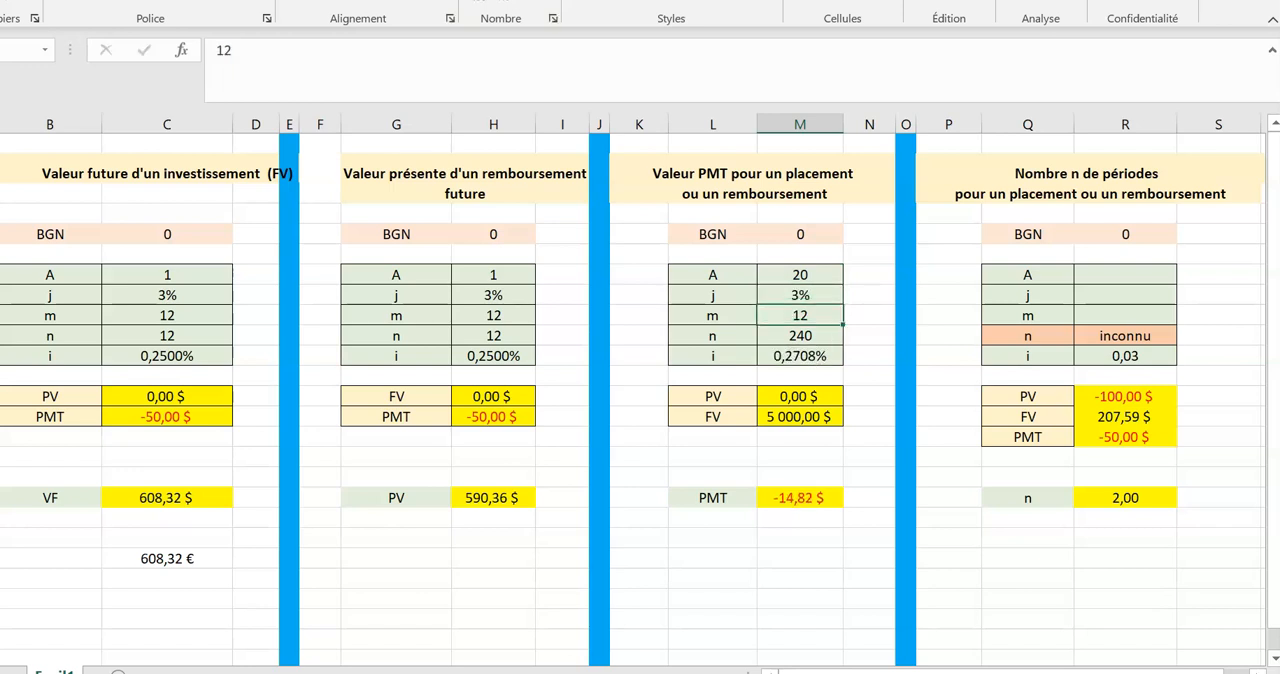
Display the rate j of the PMT table with four decimal places.
{"action": "left_click", "coordinate": [795, 291]}
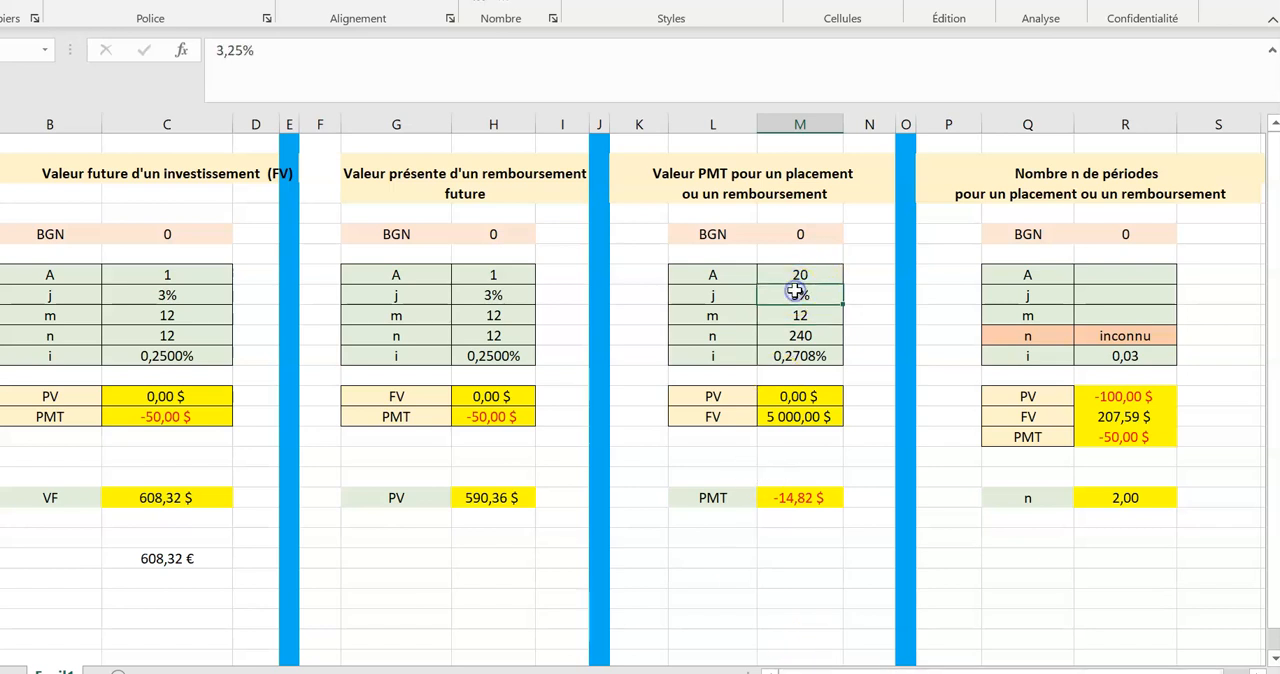
{"action": "left_click", "coordinate": [478, 2]}
{"action": "left_click", "coordinate": [478, 2]}
{"action": "left_click", "coordinate": [478, 2]}
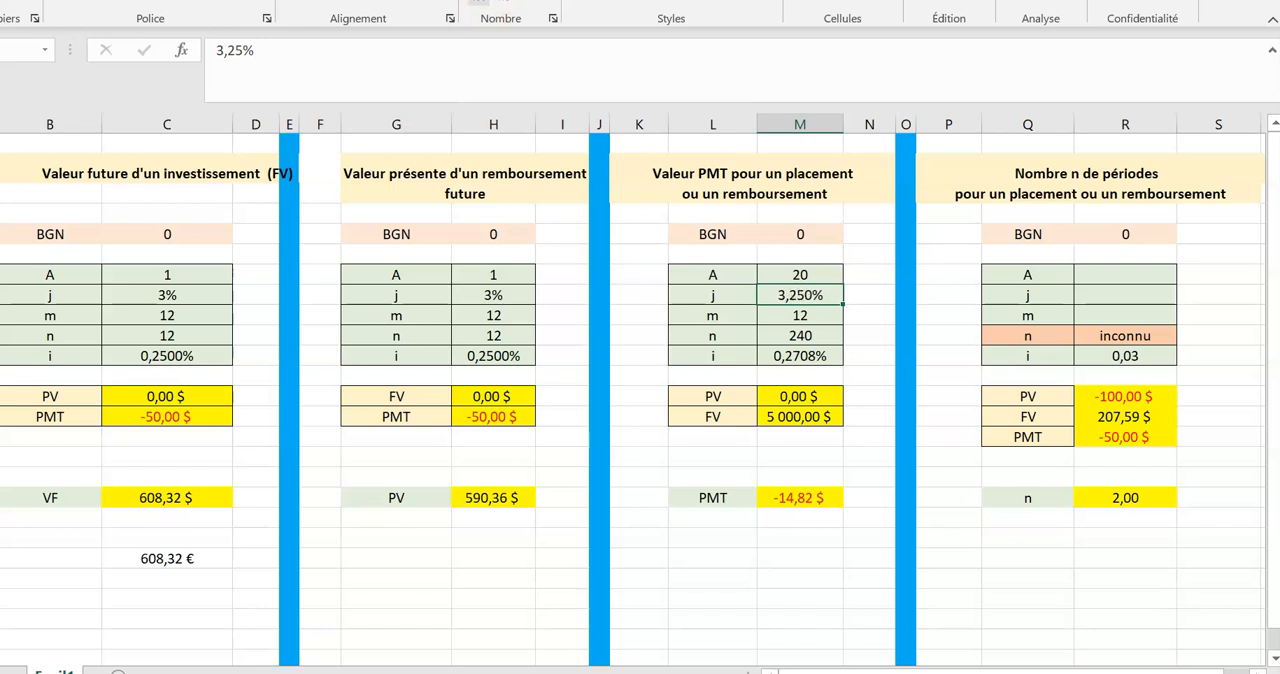
{"action": "left_click", "coordinate": [478, 2]}
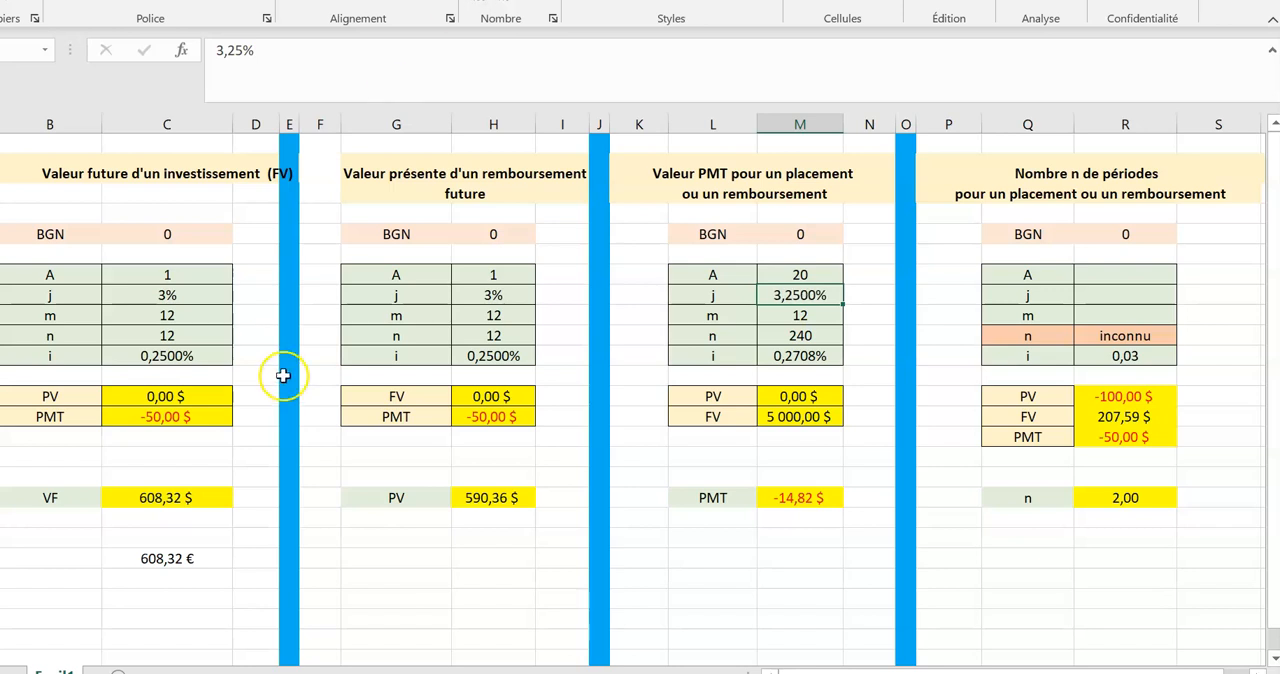
Display the rate j of the future value and present value tables with two decimal places.
{"action": "left_click", "coordinate": [171, 294]}
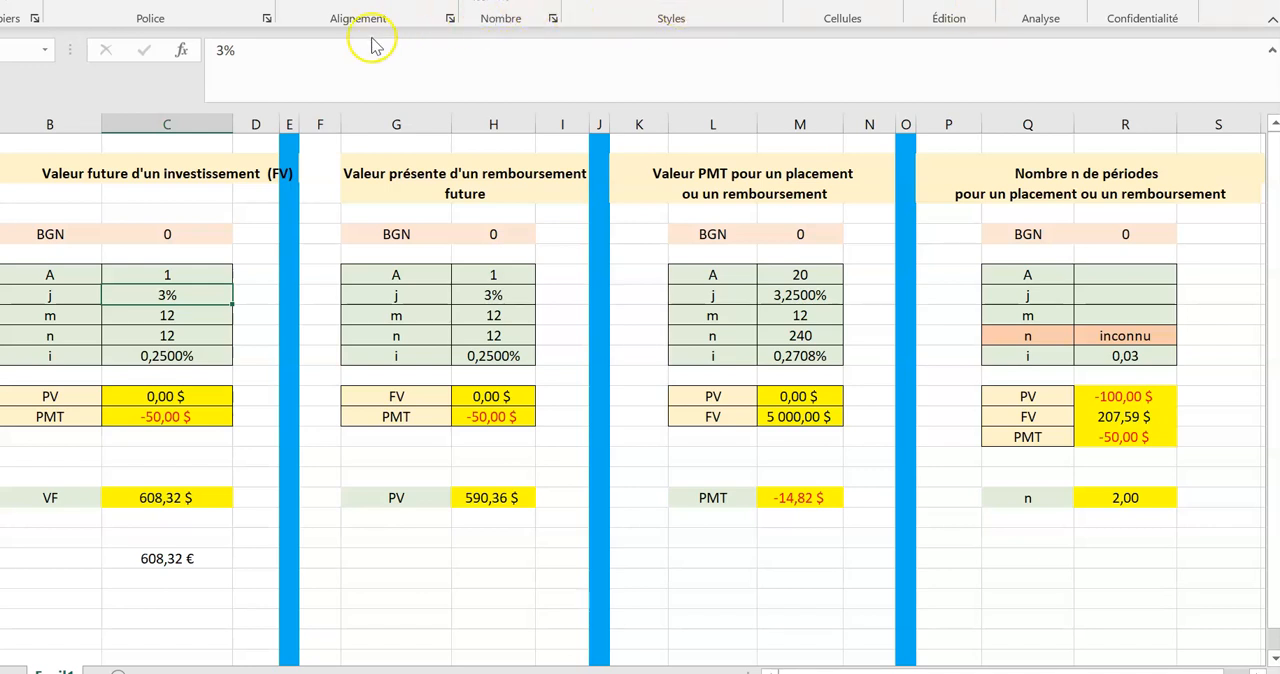
{"action": "left_click", "coordinate": [483, 6]}
{"action": "left_click", "coordinate": [483, 6]}
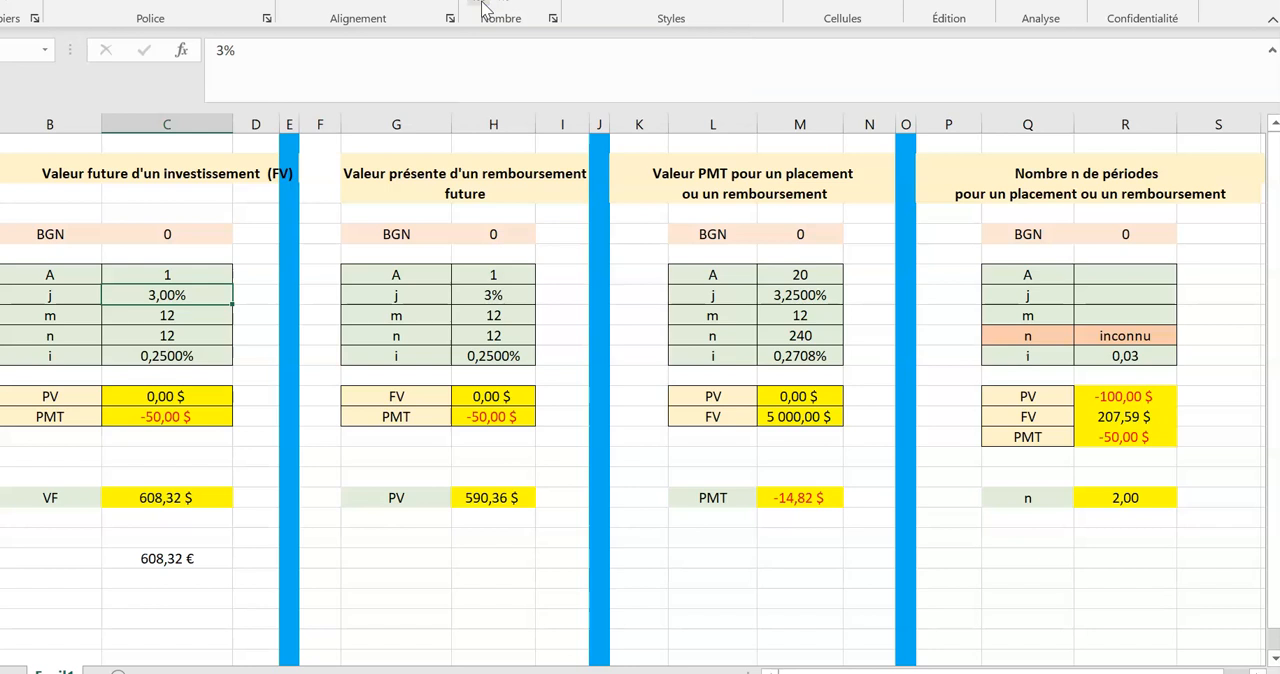
{"action": "left_click", "coordinate": [490, 294]}
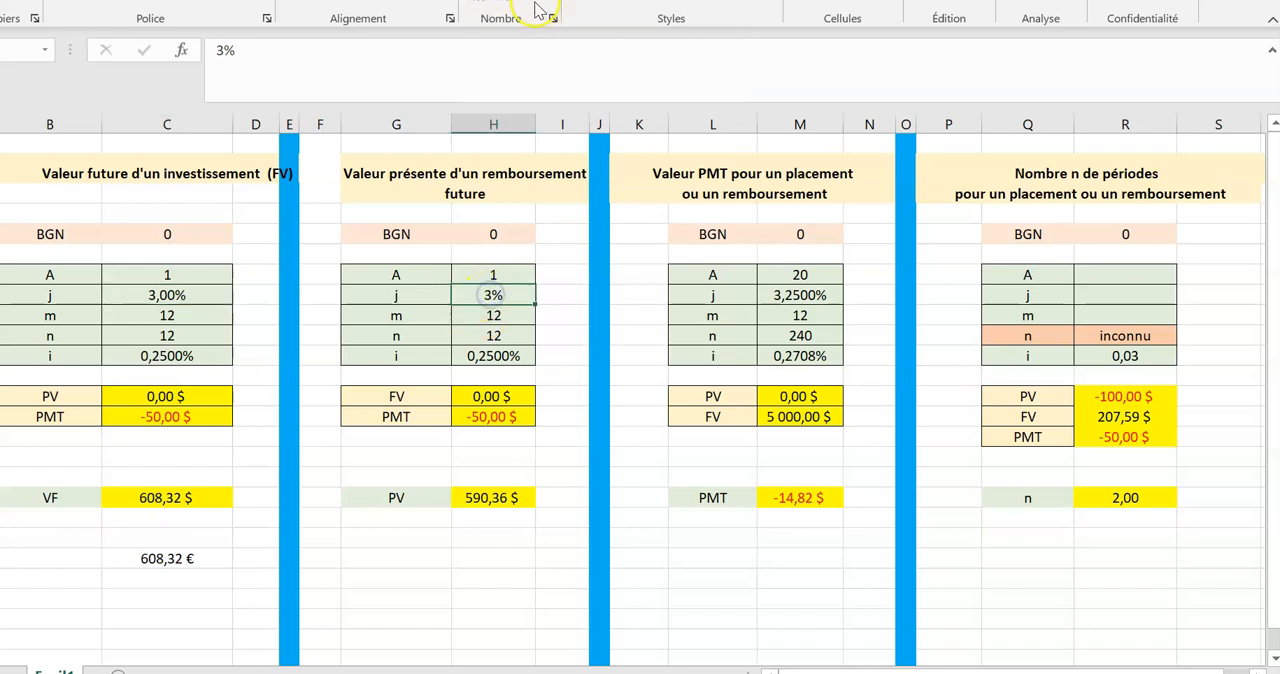
{"action": "left_click", "coordinate": [483, 6]}
{"action": "left_click", "coordinate": [483, 6]}
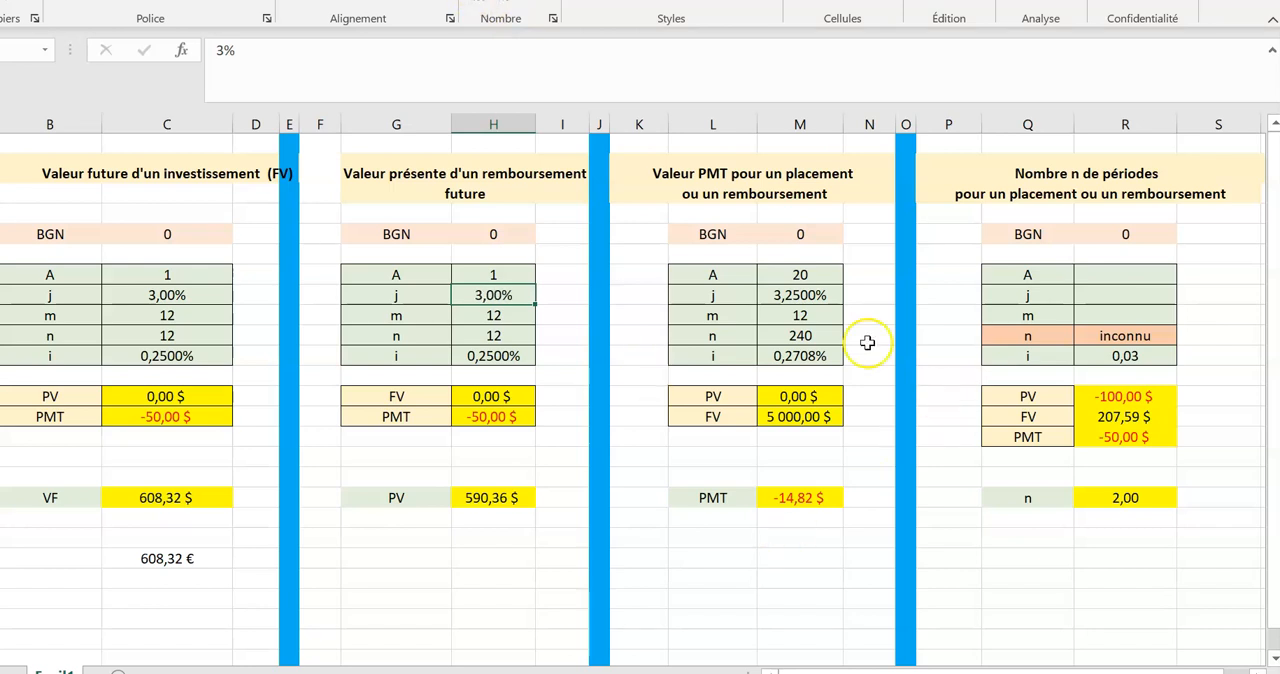
Check the j, m and n cells of the PMT table and set its PV to 195000.
{"action": "left_click", "coordinate": [800, 296]}
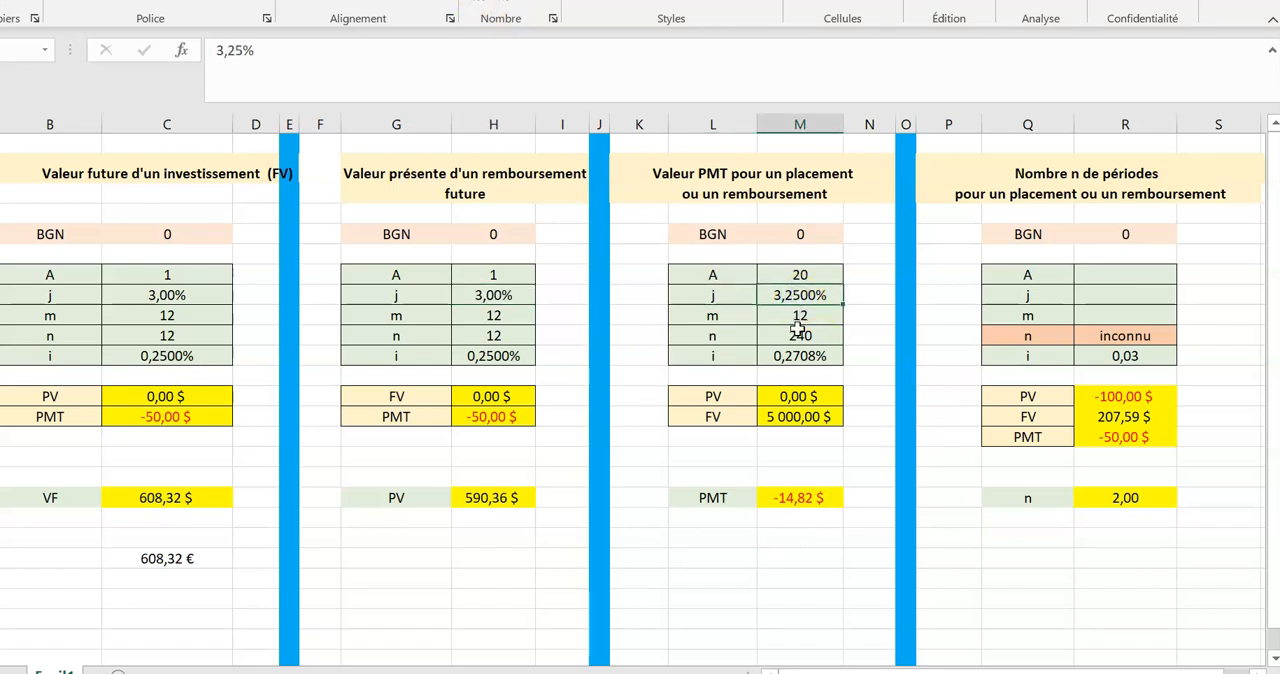
{"action": "left_click", "coordinate": [806, 316]}
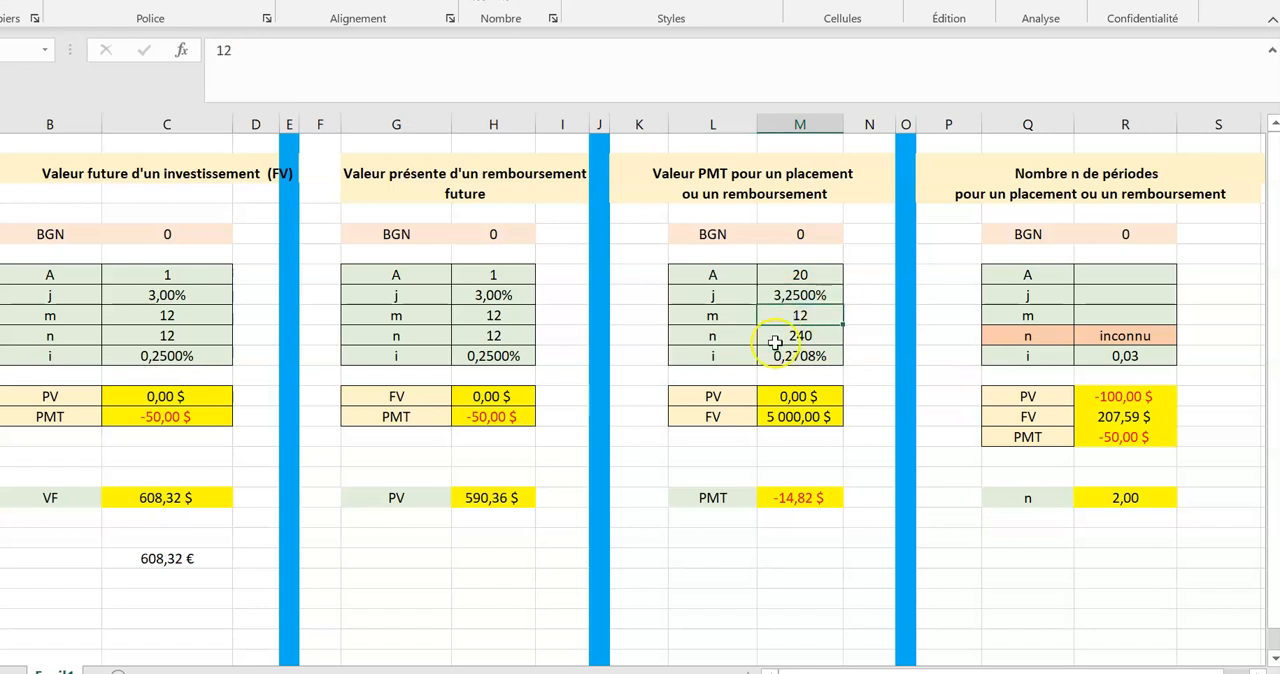
{"action": "left_click", "coordinate": [802, 336]}
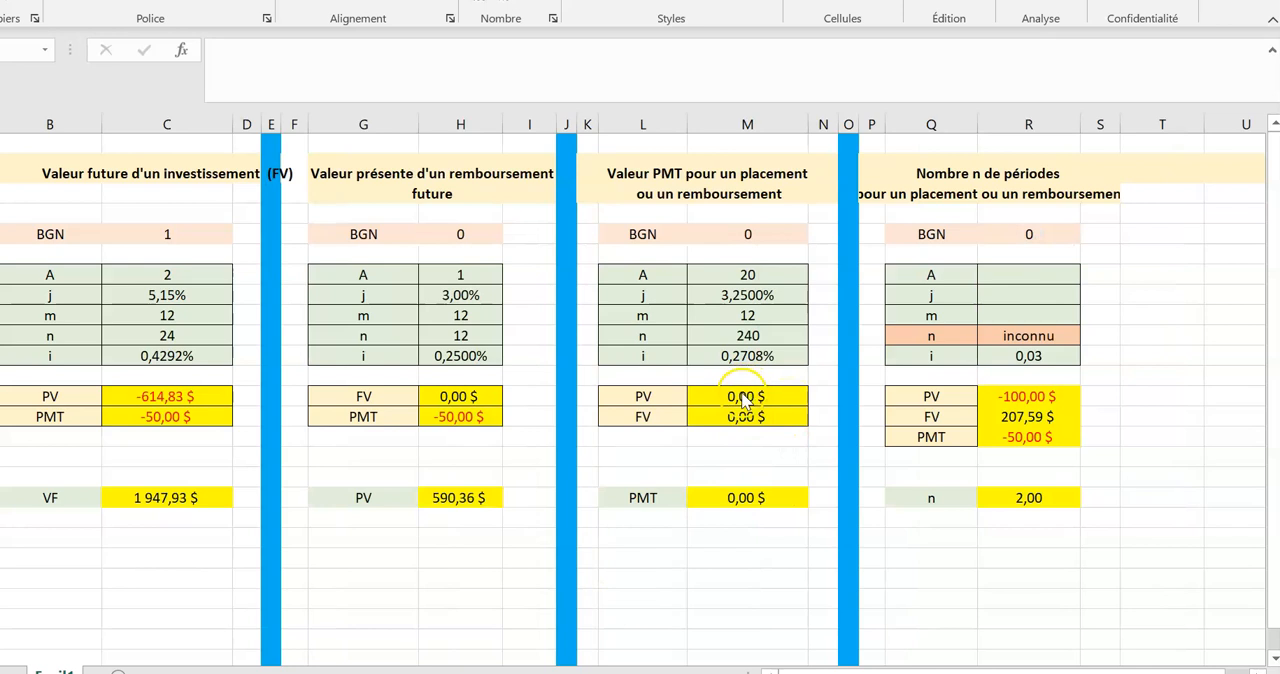
{"action": "left_click", "coordinate": [741, 395]}
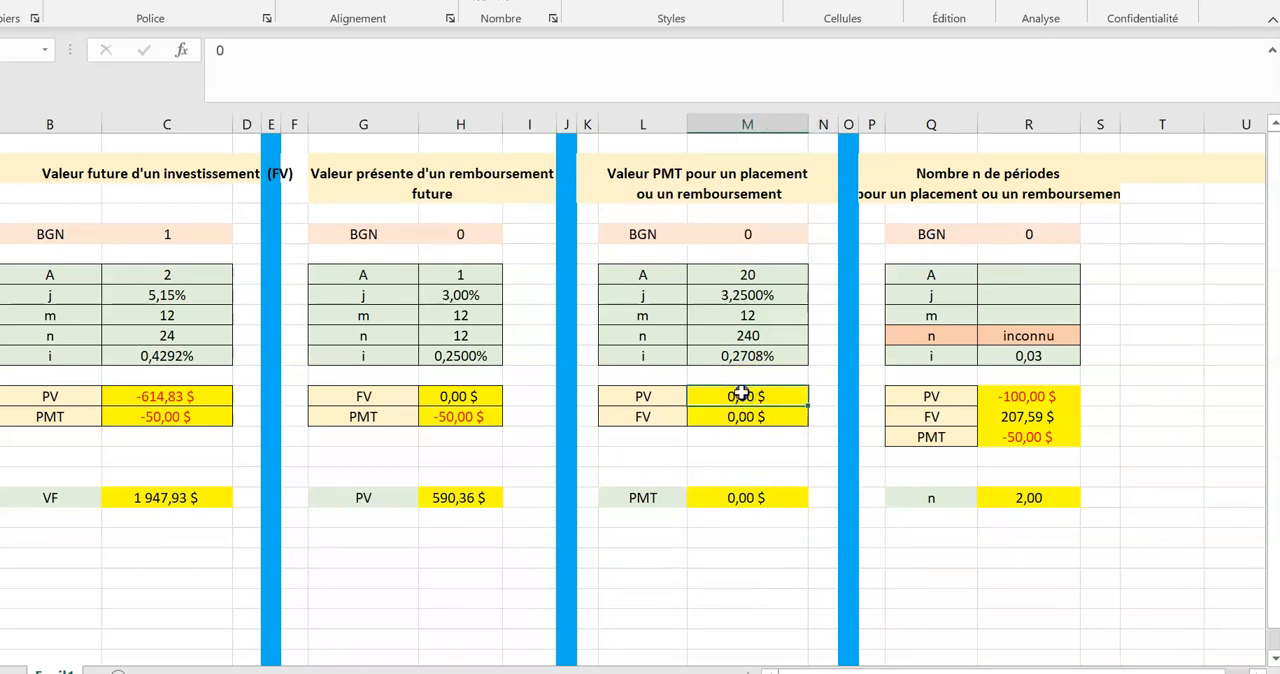
{"action": "type", "text": "1"}
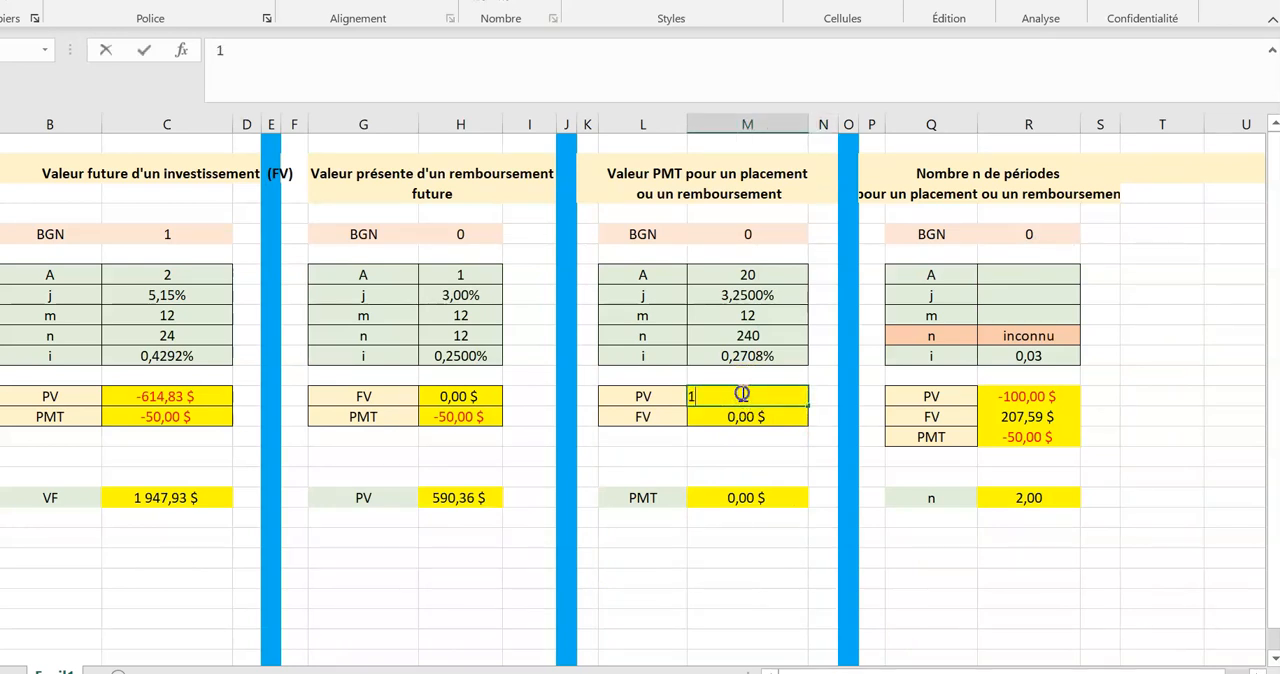
{"action": "type", "text": "95 000"}
{"action": "key", "text": "Return"}
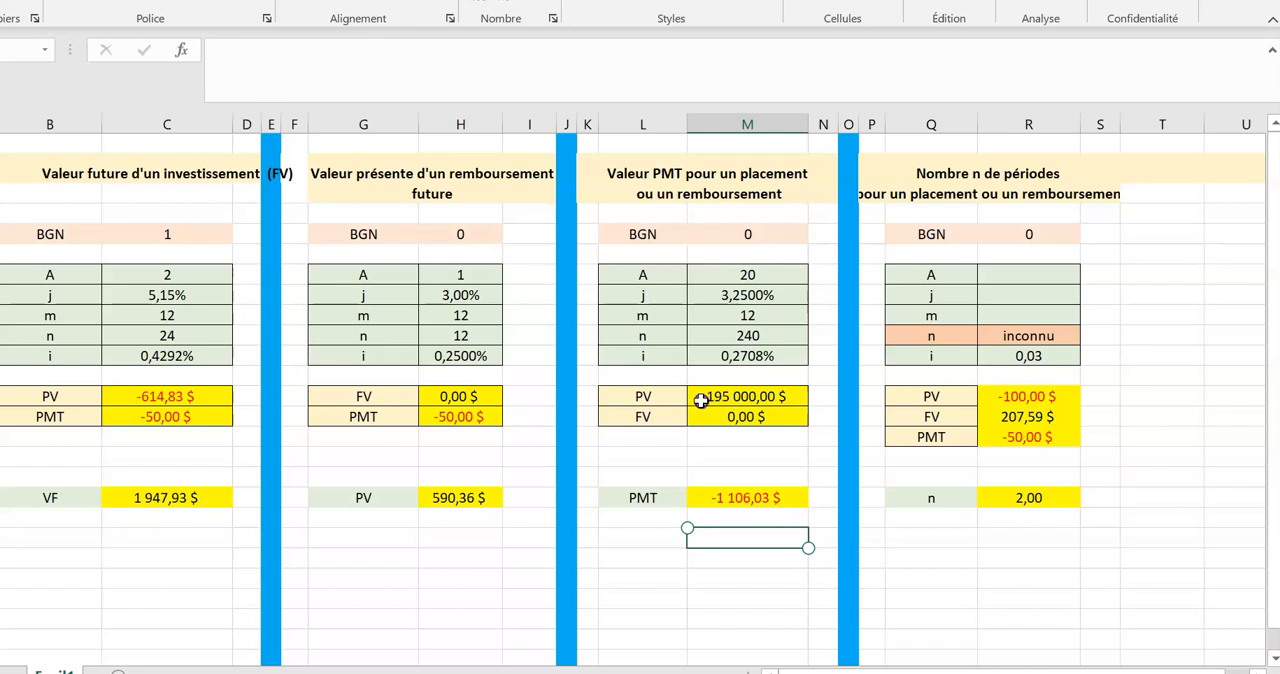
Try a negative present value by setting PV in the PMT table to -195000.
{"action": "double_click", "coordinate": [702, 397]}
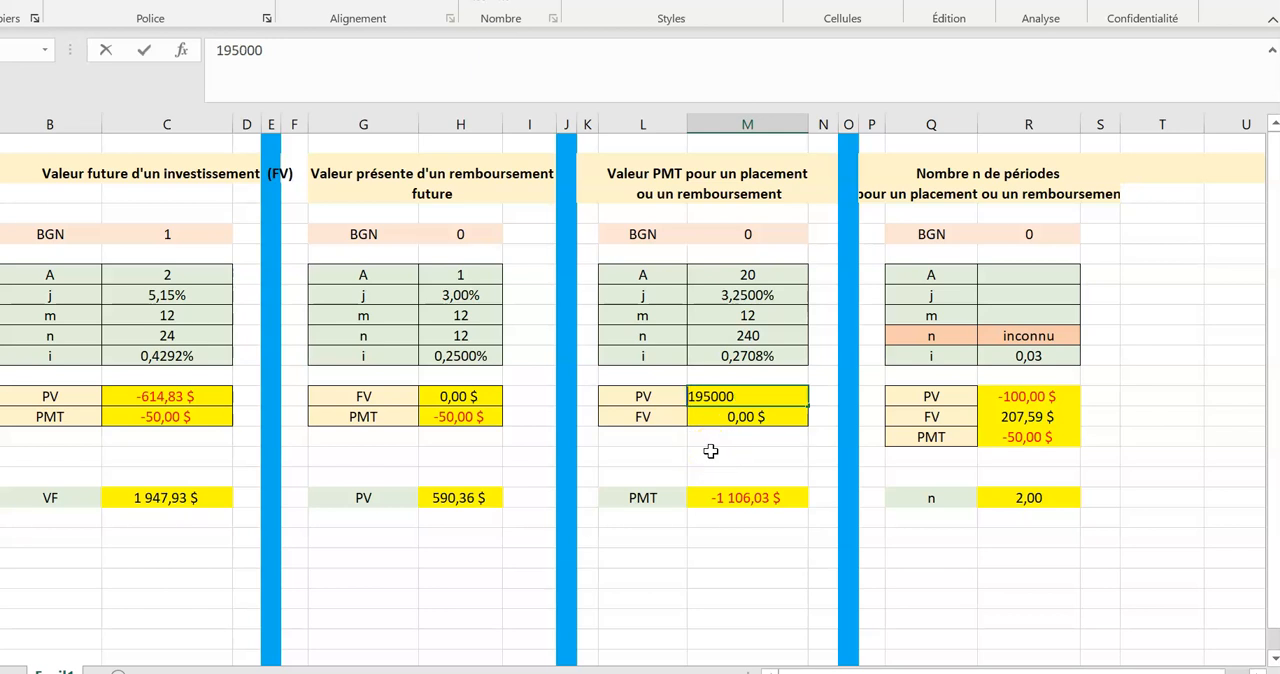
{"action": "key", "text": "super+space"}
{"action": "type", "text": "-"}
{"action": "left_click", "coordinate": [755, 537]}
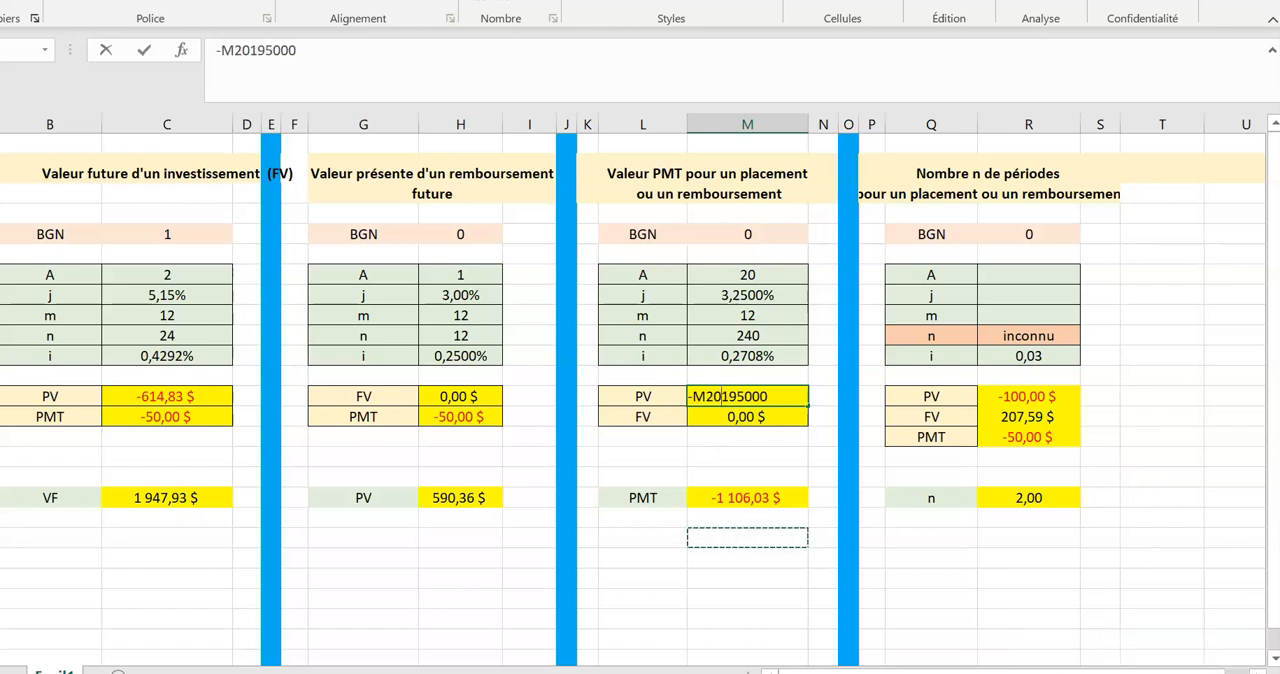
{"action": "key", "text": "BackSpace"}
{"action": "key", "text": "BackSpace"}
{"action": "key", "text": "BackSpace"}
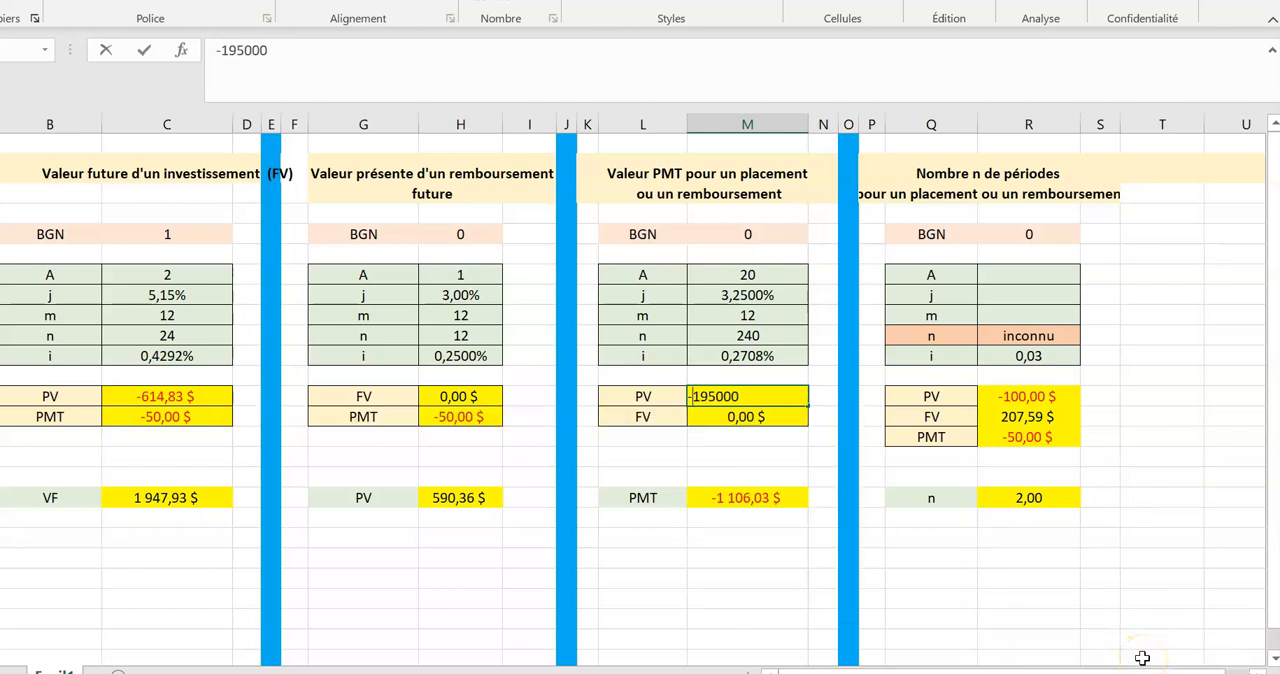
{"action": "key", "text": "Return"}
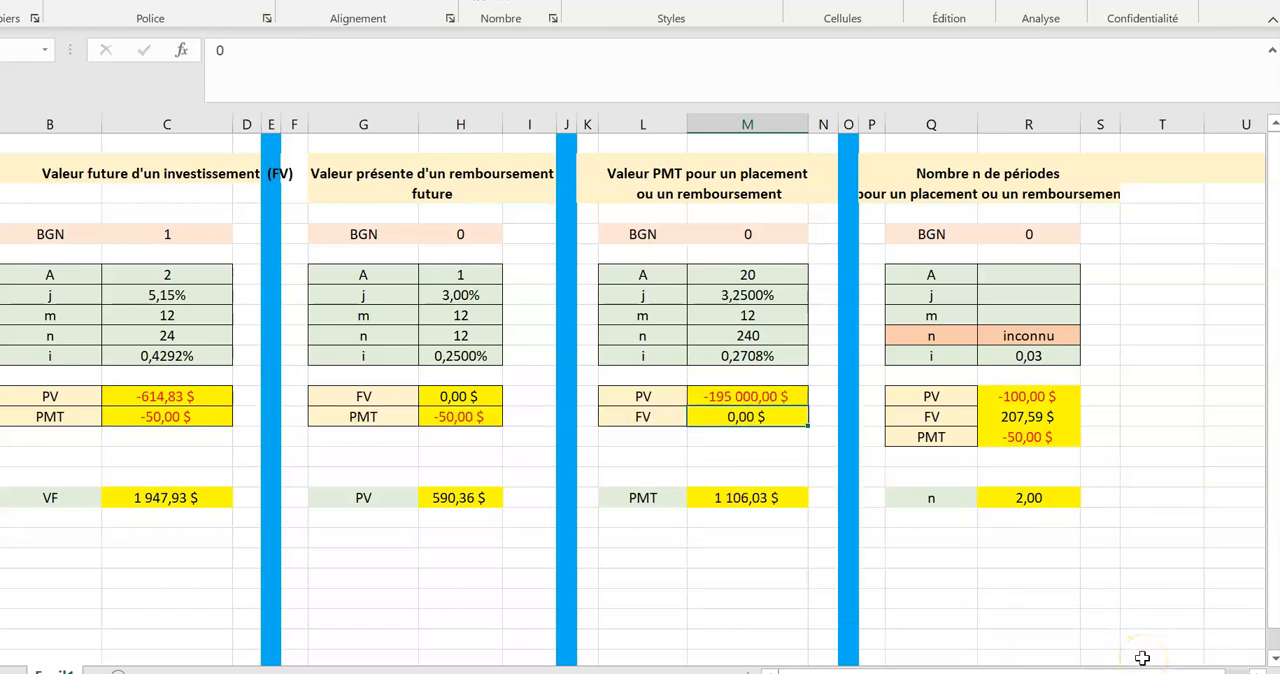
Remove the minus sign from PV in the PMT table so it reads 195000.
{"action": "double_click", "coordinate": [711, 397]}
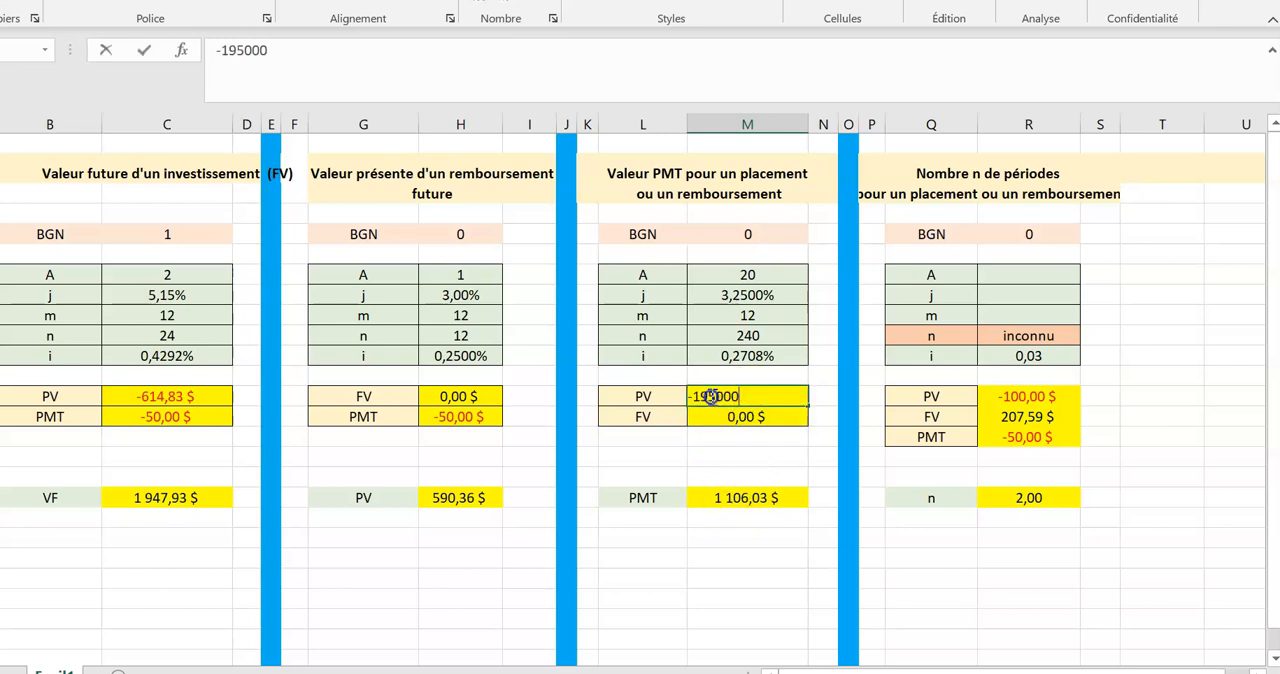
{"action": "left_click", "coordinate": [691, 397]}
{"action": "key", "text": "Delete"}
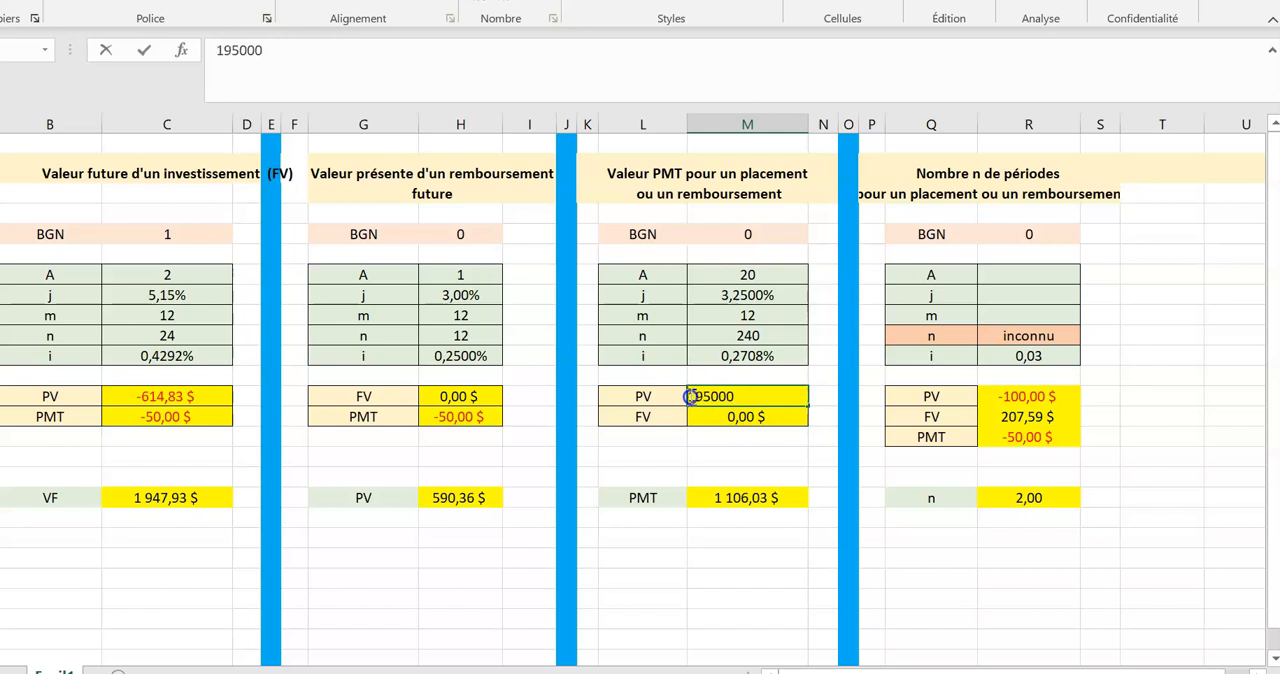
{"action": "key", "text": "Return"}
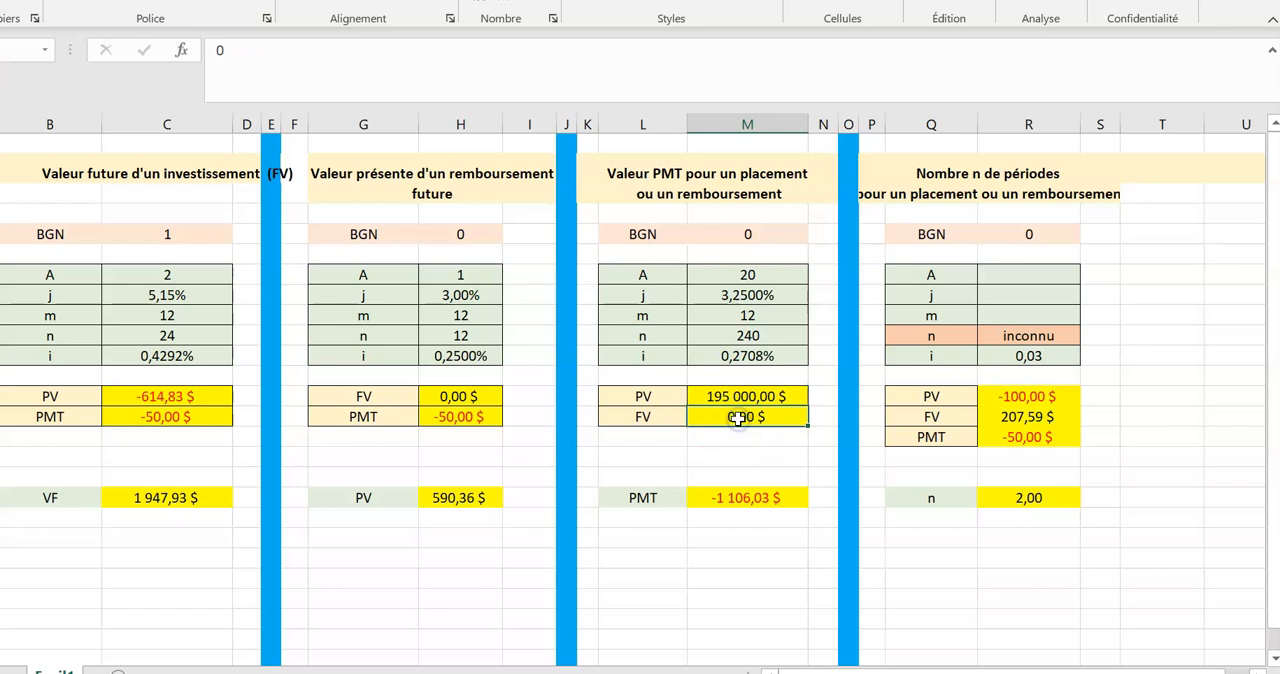
Compare the calculated PMT with the answer of Exemple 8 in the course notes, circling the 1106,03$ monthly payment.
{"action": "left_click", "coordinate": [748, 455]}
{"action": "left_click", "coordinate": [750, 414]}
{"action": "key", "text": "alt+Tab"}
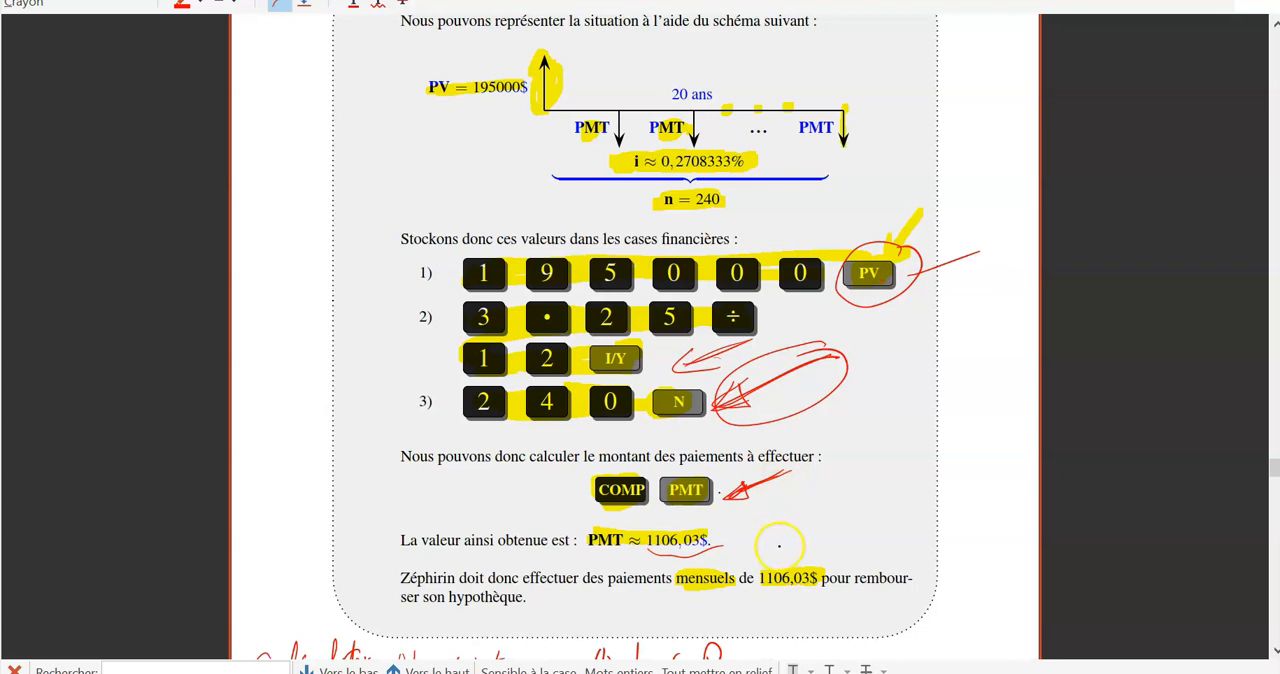
{"action": "mouse_move", "coordinate": [782, 540]}
{"action": "left_mouse_down"}
{"action": "mouse_move", "coordinate": [743, 589]}
{"action": "mouse_move", "coordinate": [818, 530]}
{"action": "mouse_move", "coordinate": [781, 542]}
{"action": "left_mouse_up"}
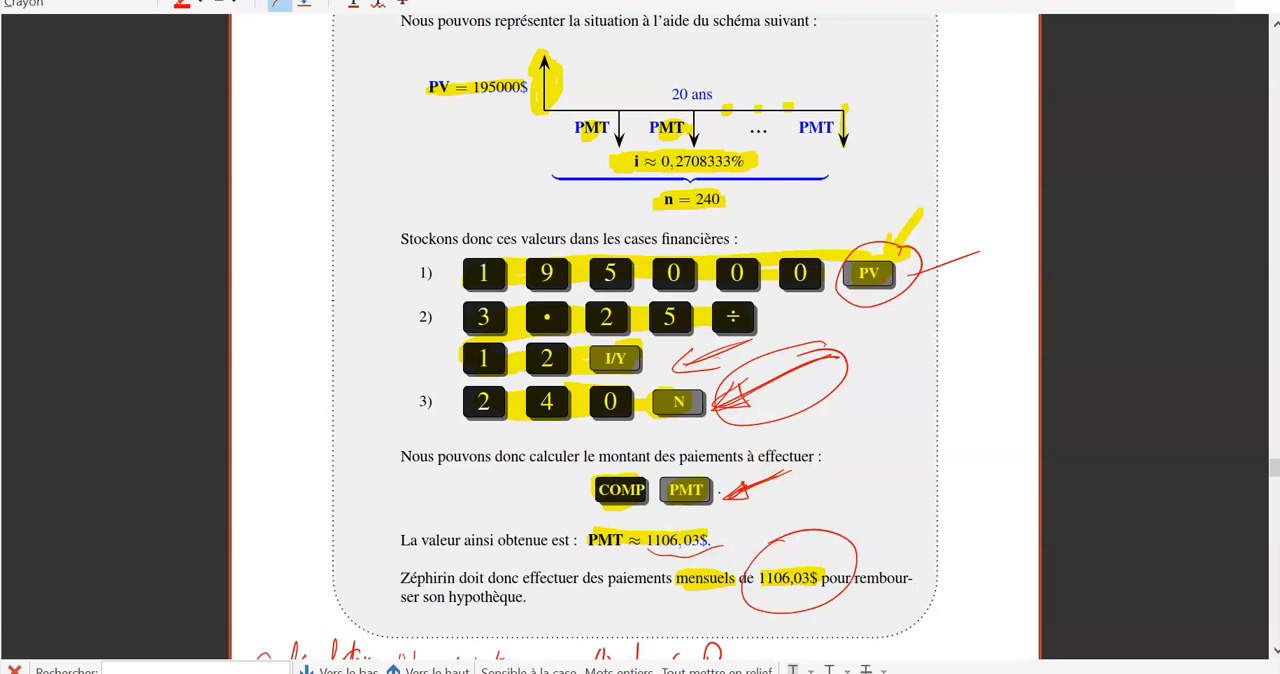
{"action": "key", "text": "alt+Tab"}
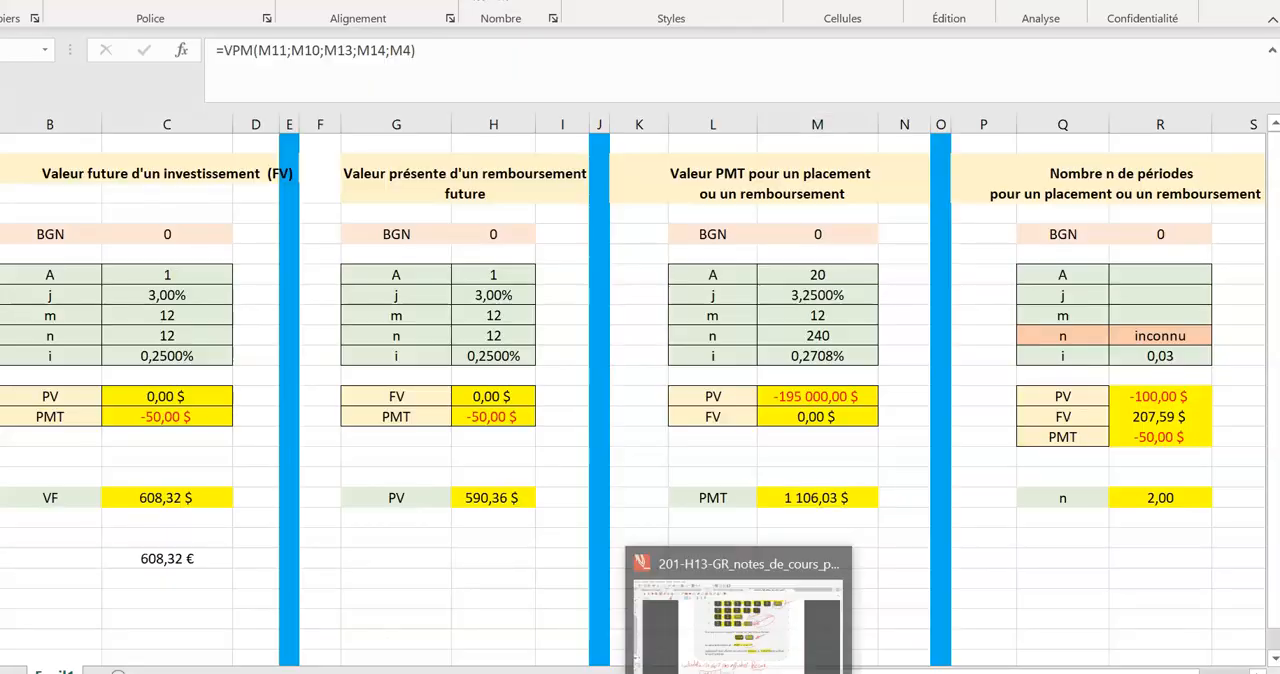
Return to the course notes, go to Exercice 4 and change the annotation tool to the blue pen.
{"action": "left_click", "coordinate": [730, 655]}
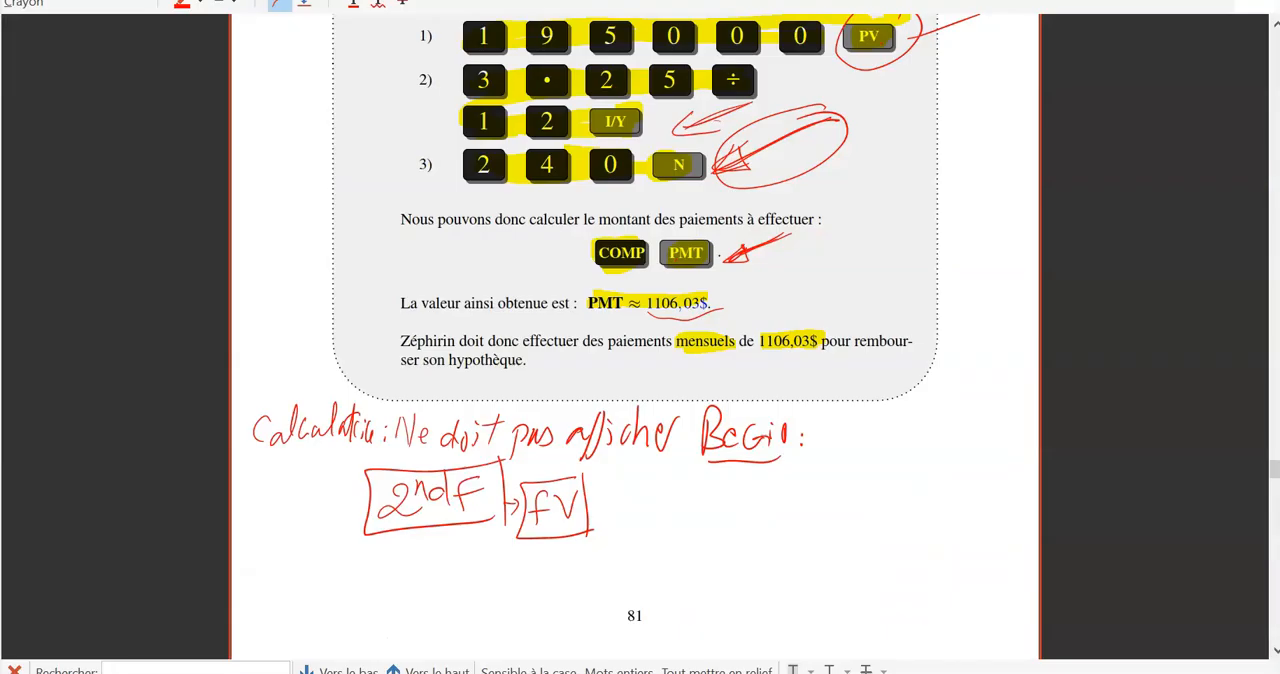
{"action": "left_click_drag", "start_coordinate": [1275, 469], "coordinate": [1275, 568]}
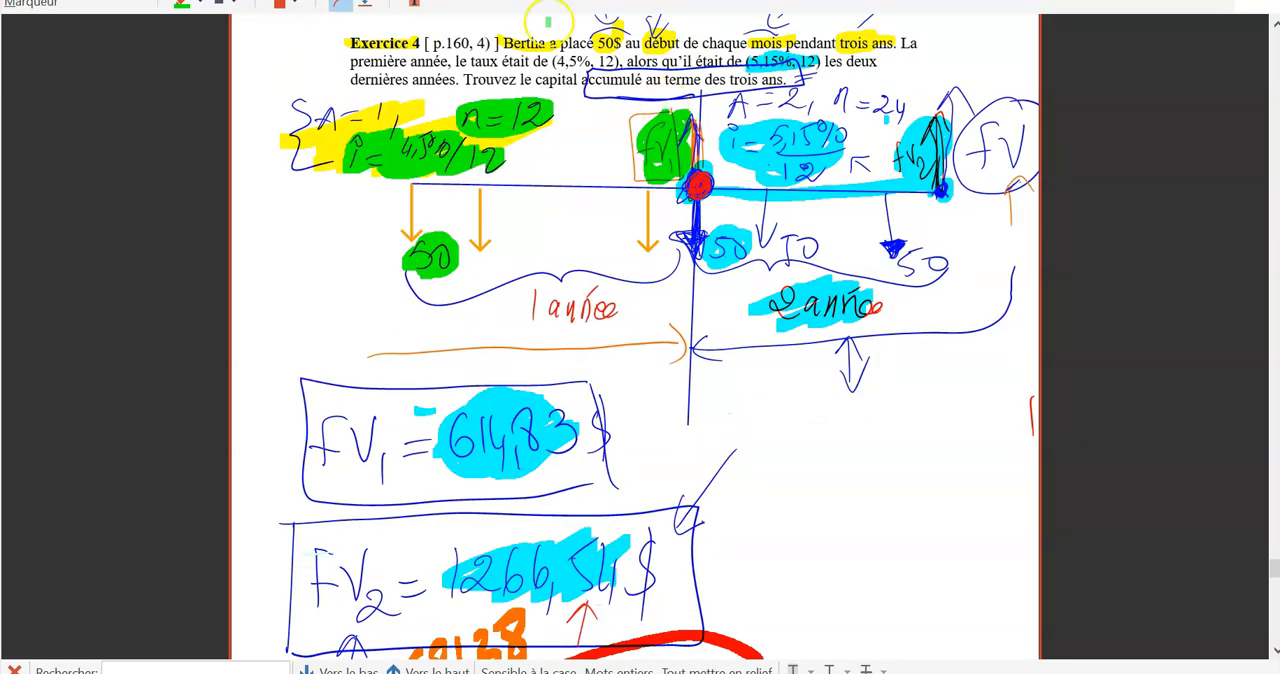
{"action": "left_click", "coordinate": [535, 1]}
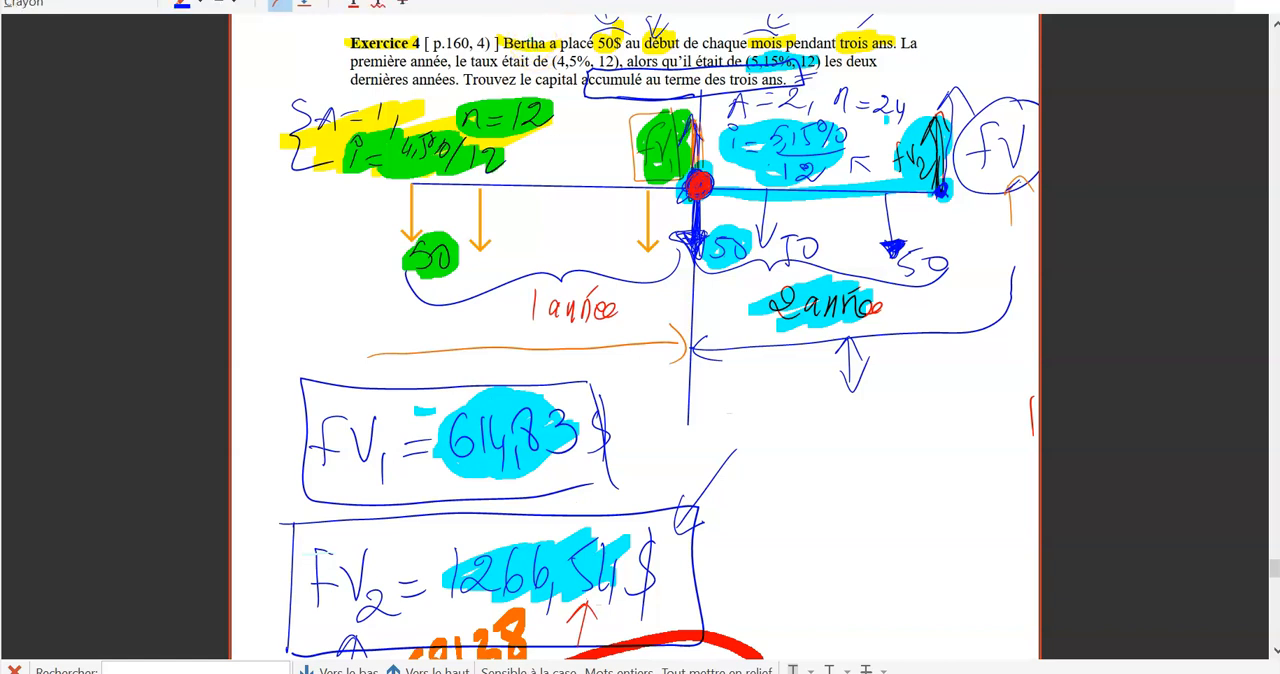
In blue, fill the red dot on the Exercice 4 timeline, point to FV1 = 614,83$ and bracket the 5,15%/12 rate.
{"action": "mouse_move", "coordinate": [698, 178]}
{"action": "left_mouse_down"}
{"action": "mouse_move", "coordinate": [696, 194]}
{"action": "mouse_move", "coordinate": [709, 180]}
{"action": "mouse_move", "coordinate": [690, 184]}
{"action": "left_mouse_up"}
{"action": "left_click_drag", "start_coordinate": [648, 374], "coordinate": [598, 452]}
{"action": "left_click_drag", "start_coordinate": [698, 186], "coordinate": [697, 186]}
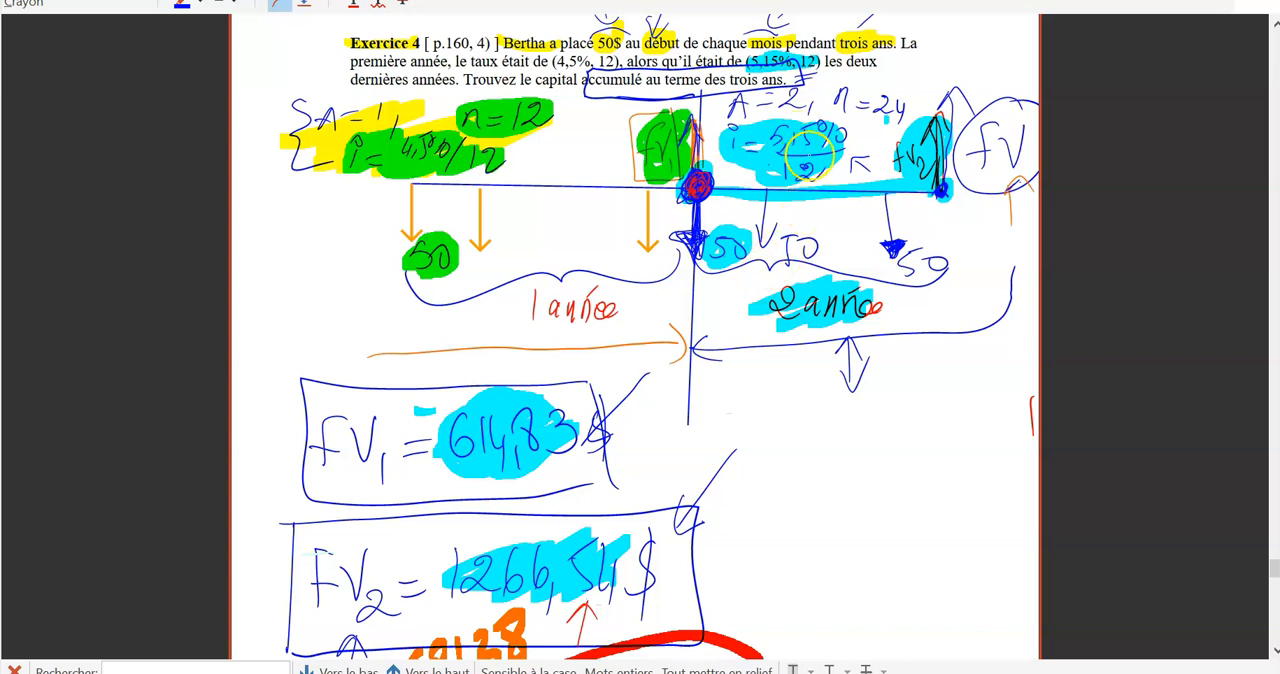
{"action": "left_click_drag", "start_coordinate": [776, 124], "coordinate": [774, 170]}
{"action": "left_click_drag", "start_coordinate": [850, 117], "coordinate": [848, 152]}
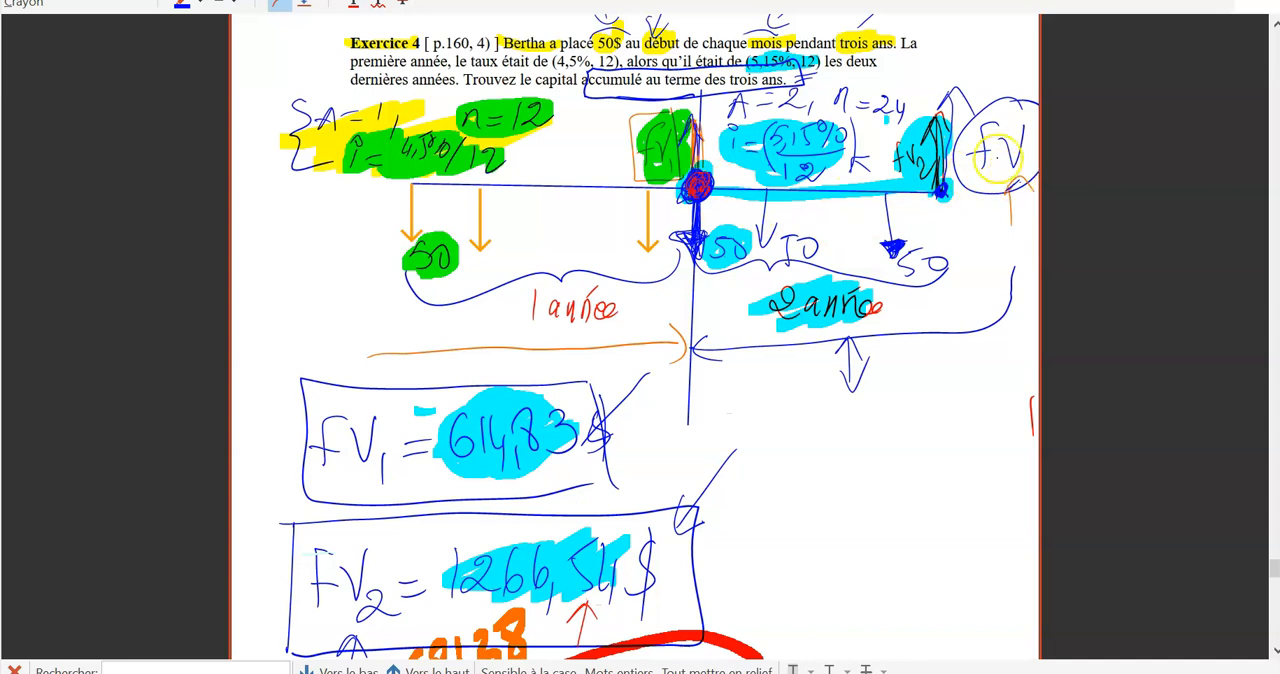
Change the pen colour to red and draw a long hollow arrow below the two-year section of the timeline.
{"action": "left_click", "coordinate": [199, 3]}
{"action": "left_click", "coordinate": [186, 61]}
{"action": "left_click_drag", "start_coordinate": [732, 408], "coordinate": [990, 397]}
{"action": "left_click_drag", "start_coordinate": [726, 443], "coordinate": [988, 428]}
{"action": "left_click_drag", "start_coordinate": [985, 380], "coordinate": [968, 449]}
{"action": "left_click_drag", "start_coordinate": [726, 399], "coordinate": [763, 450]}
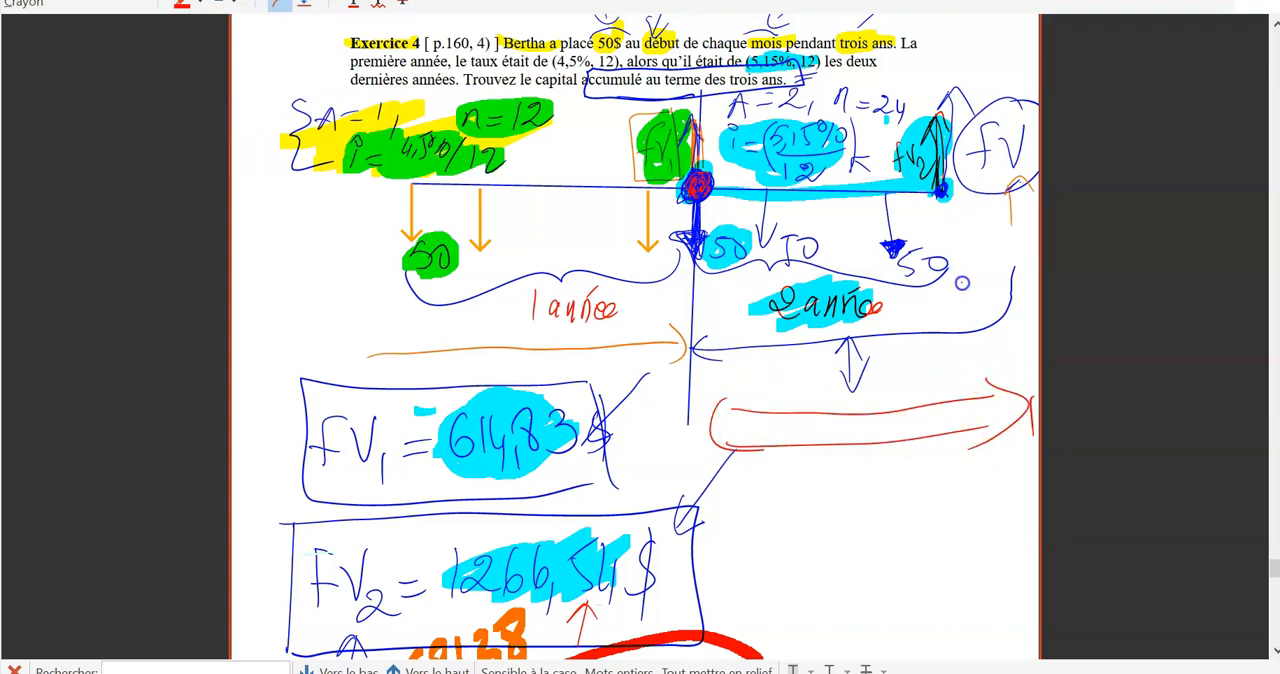
Point red arrows at the first 50 payments of the two-year section, circle FV1 and mark the values 614,83 and 681,38.
{"action": "mouse_move", "coordinate": [727, 288]}
{"action": "left_mouse_down"}
{"action": "mouse_move", "coordinate": [731, 268]}
{"action": "mouse_move", "coordinate": [744, 281]}
{"action": "mouse_move", "coordinate": [776, 256]}
{"action": "mouse_move", "coordinate": [786, 267]}
{"action": "left_mouse_up"}
{"action": "mouse_move", "coordinate": [665, 100]}
{"action": "left_mouse_down"}
{"action": "mouse_move", "coordinate": [626, 130]}
{"action": "mouse_move", "coordinate": [688, 182]}
{"action": "mouse_move", "coordinate": [660, 113]}
{"action": "mouse_move", "coordinate": [638, 150]}
{"action": "mouse_move", "coordinate": [688, 128]}
{"action": "left_mouse_up"}
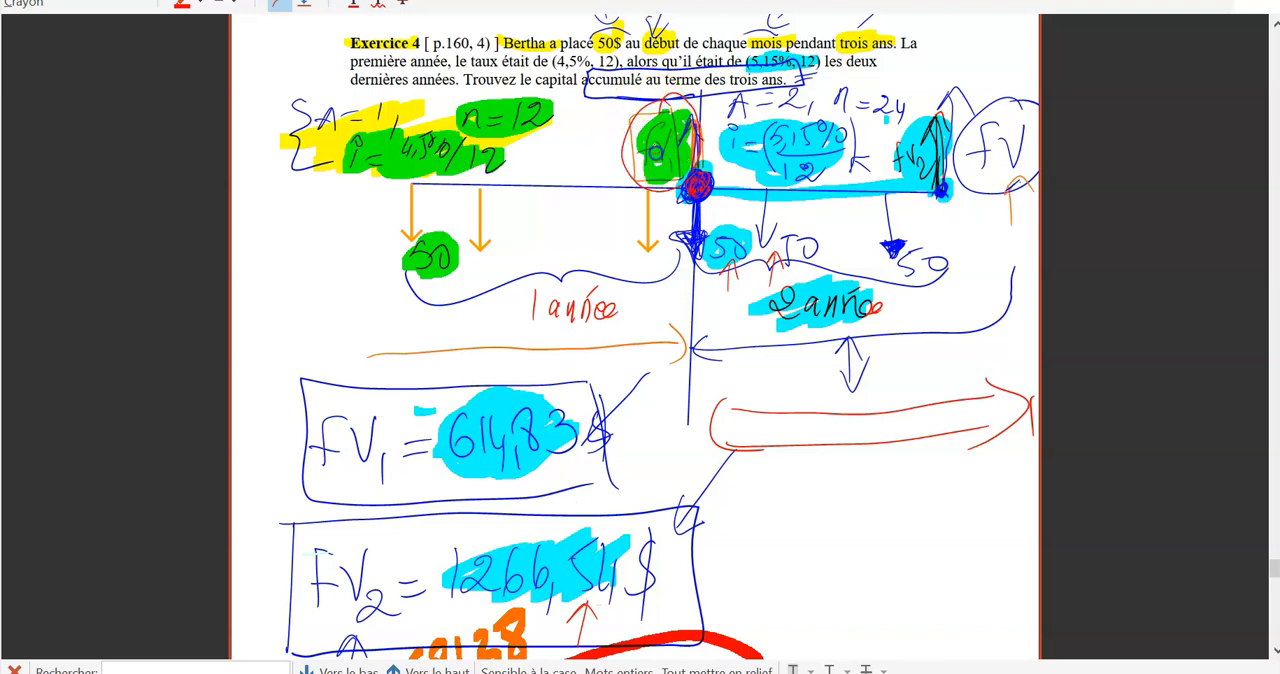
{"action": "mouse_move", "coordinate": [562, 495]}
{"action": "left_mouse_down"}
{"action": "mouse_move", "coordinate": [590, 485]}
{"action": "mouse_move", "coordinate": [597, 500]}
{"action": "left_mouse_up"}
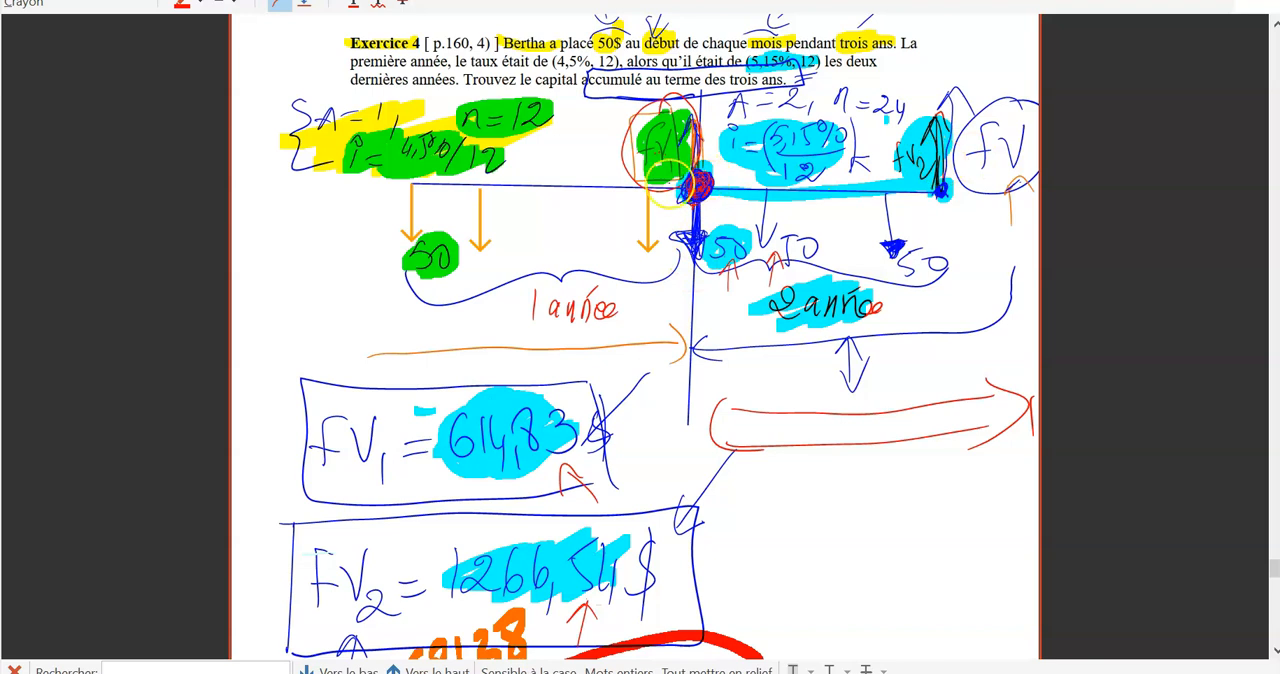
{"action": "scroll", "coordinate": [980, 140], "scroll_direction": "down", "scroll_amount": 2}
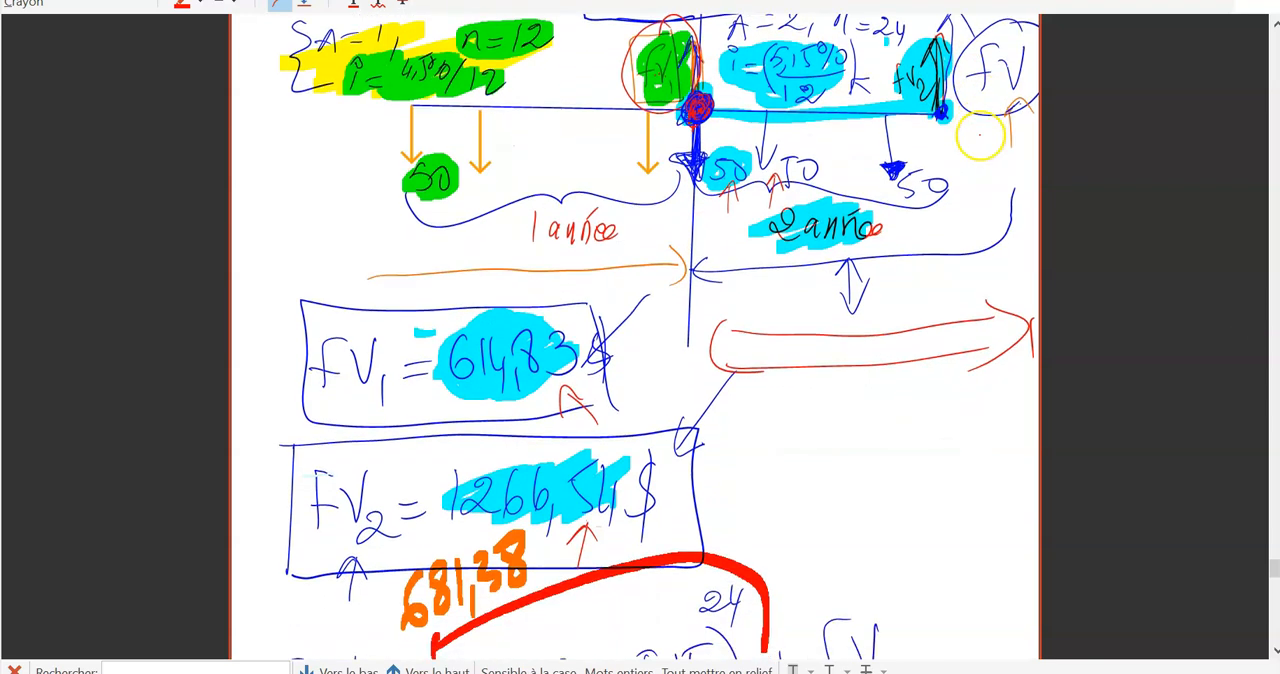
{"action": "scroll", "coordinate": [570, 342], "scroll_direction": "down", "scroll_amount": 2}
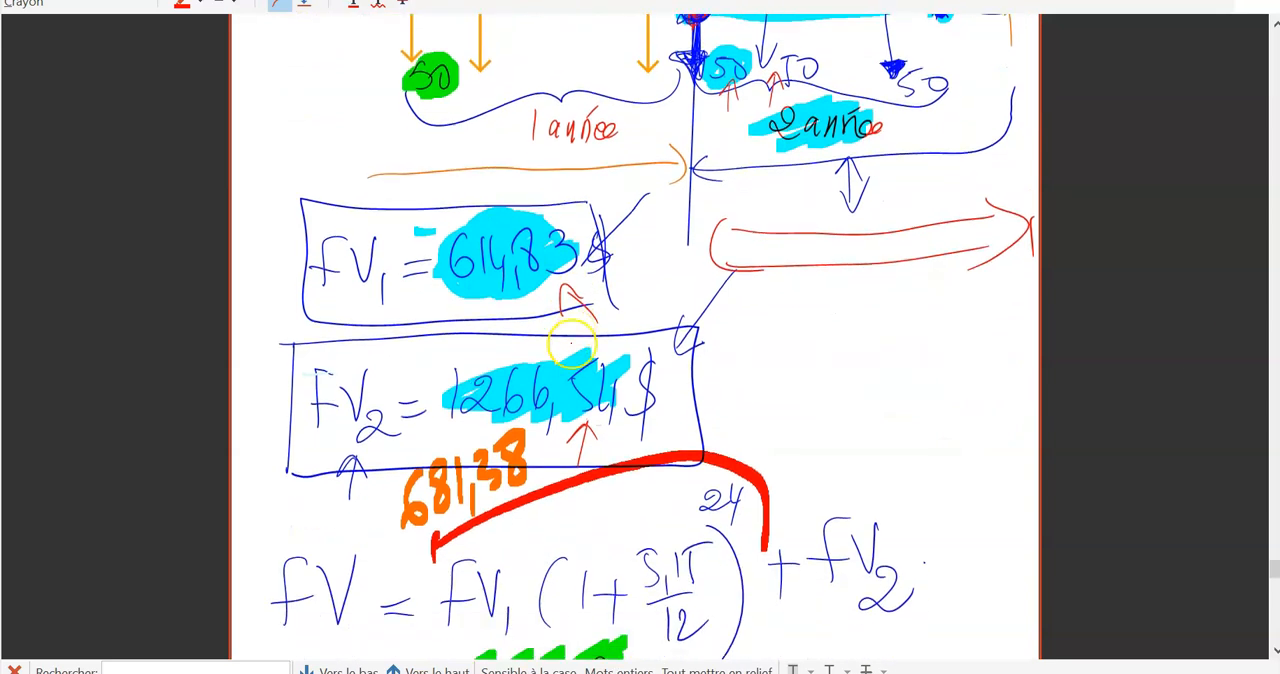
{"action": "mouse_move", "coordinate": [493, 533]}
{"action": "left_mouse_down"}
{"action": "mouse_move", "coordinate": [489, 499]}
{"action": "mouse_move", "coordinate": [476, 520]}
{"action": "left_mouse_up"}
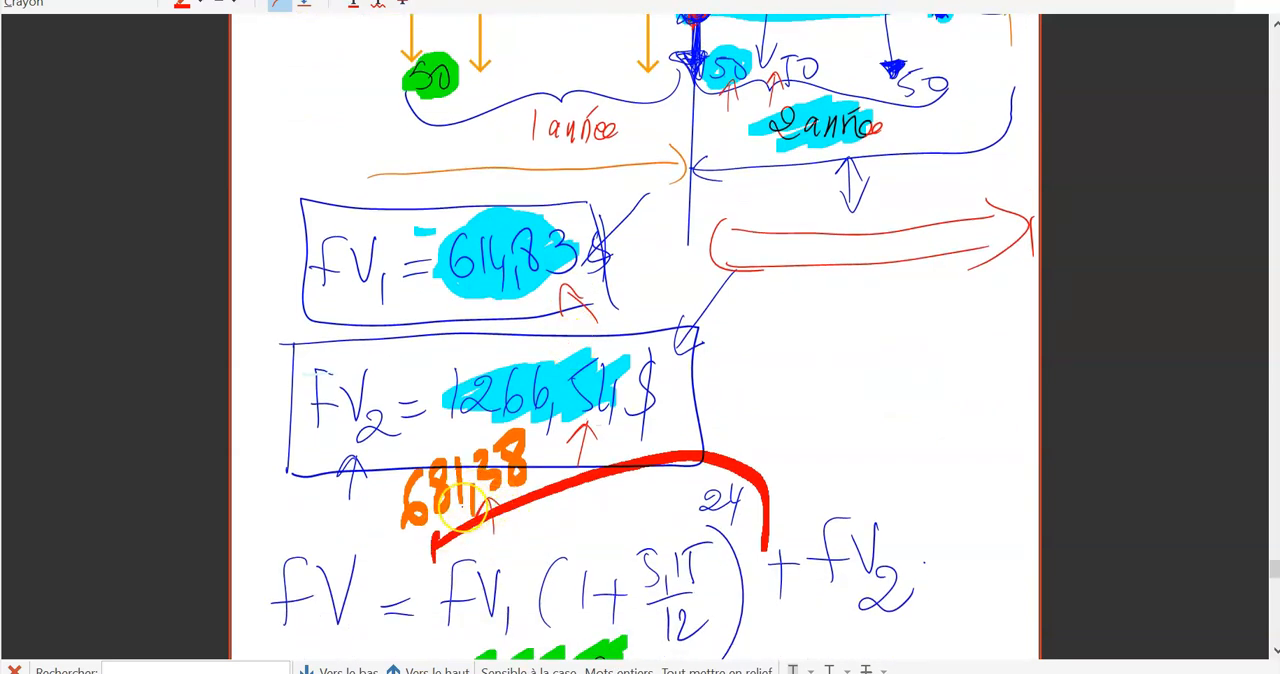
Hatch the inside of the long red arrow and put red brackets around "2 année" on the timeline.
{"action": "scroll", "coordinate": [635, 337], "scroll_direction": "down", "scroll_amount": 1}
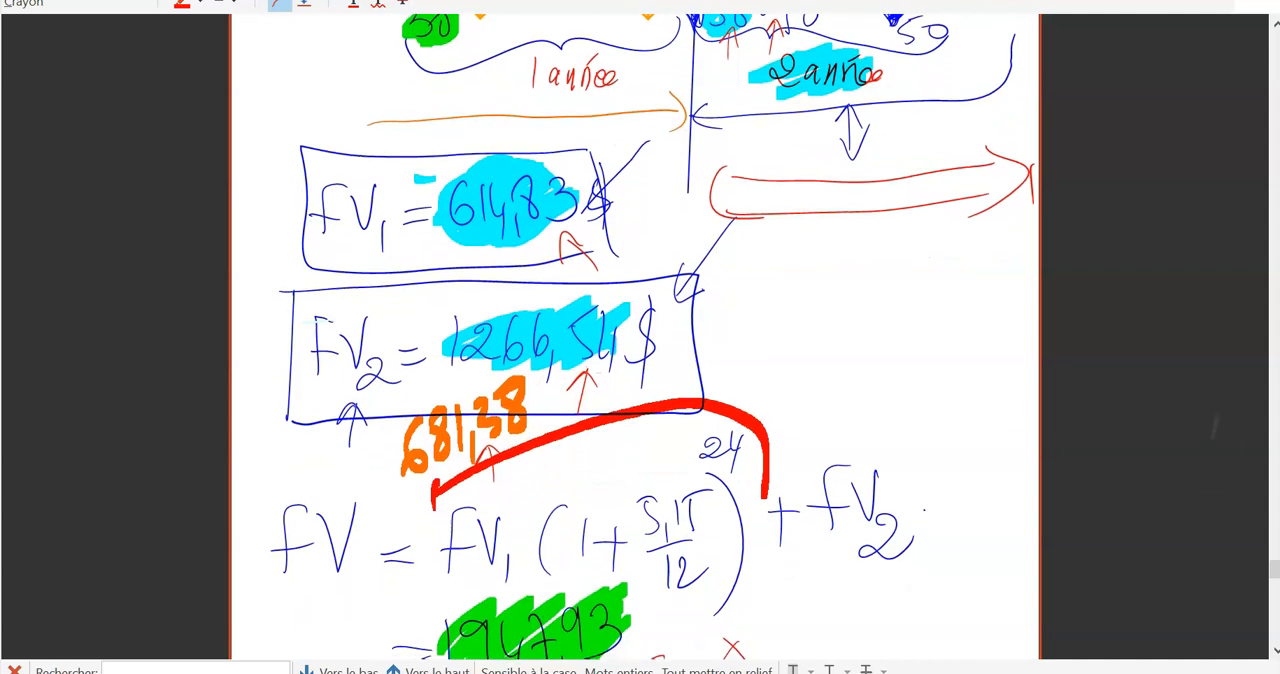
{"action": "scroll", "coordinate": [635, 337], "scroll_direction": "up", "scroll_amount": 4}
{"action": "scroll", "coordinate": [635, 337], "scroll_direction": "up", "scroll_amount": 3}
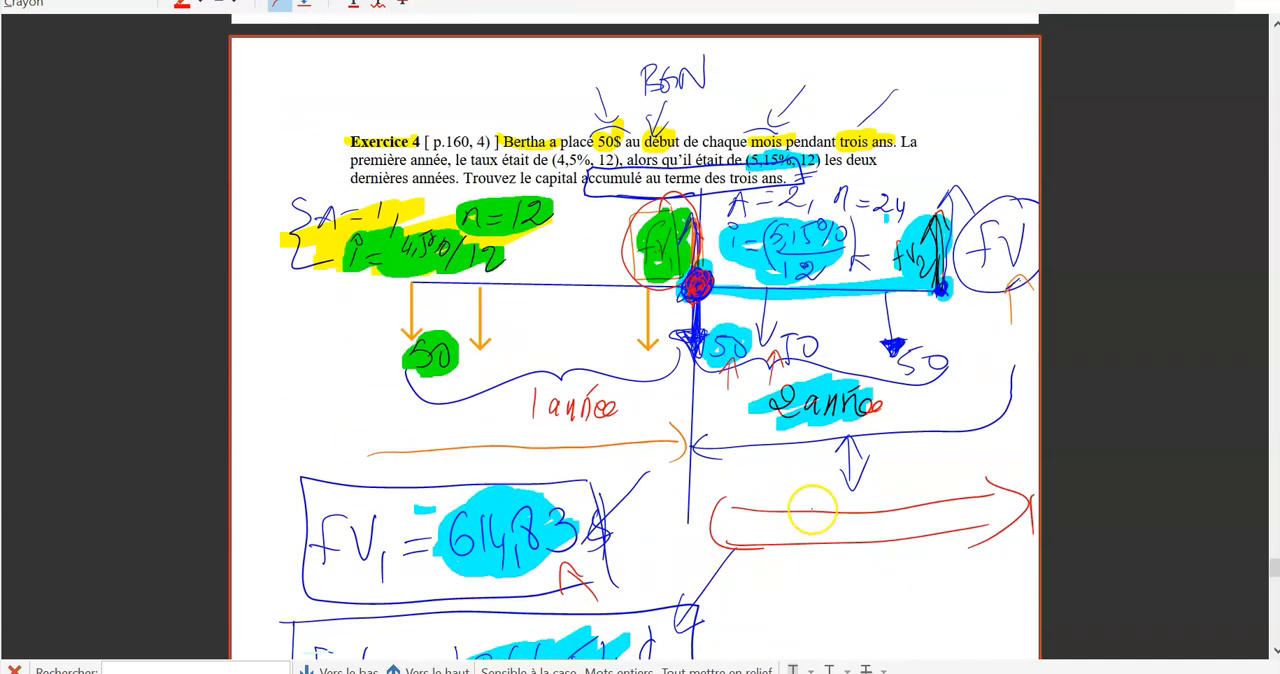
{"action": "mouse_move", "coordinate": [955, 512]}
{"action": "left_mouse_down"}
{"action": "mouse_move", "coordinate": [740, 540]}
{"action": "mouse_move", "coordinate": [705, 528]}
{"action": "mouse_move", "coordinate": [718, 530]}
{"action": "left_mouse_up"}
{"action": "left_click_drag", "start_coordinate": [785, 381], "coordinate": [778, 424]}
{"action": "left_click_drag", "start_coordinate": [892, 389], "coordinate": [893, 417]}
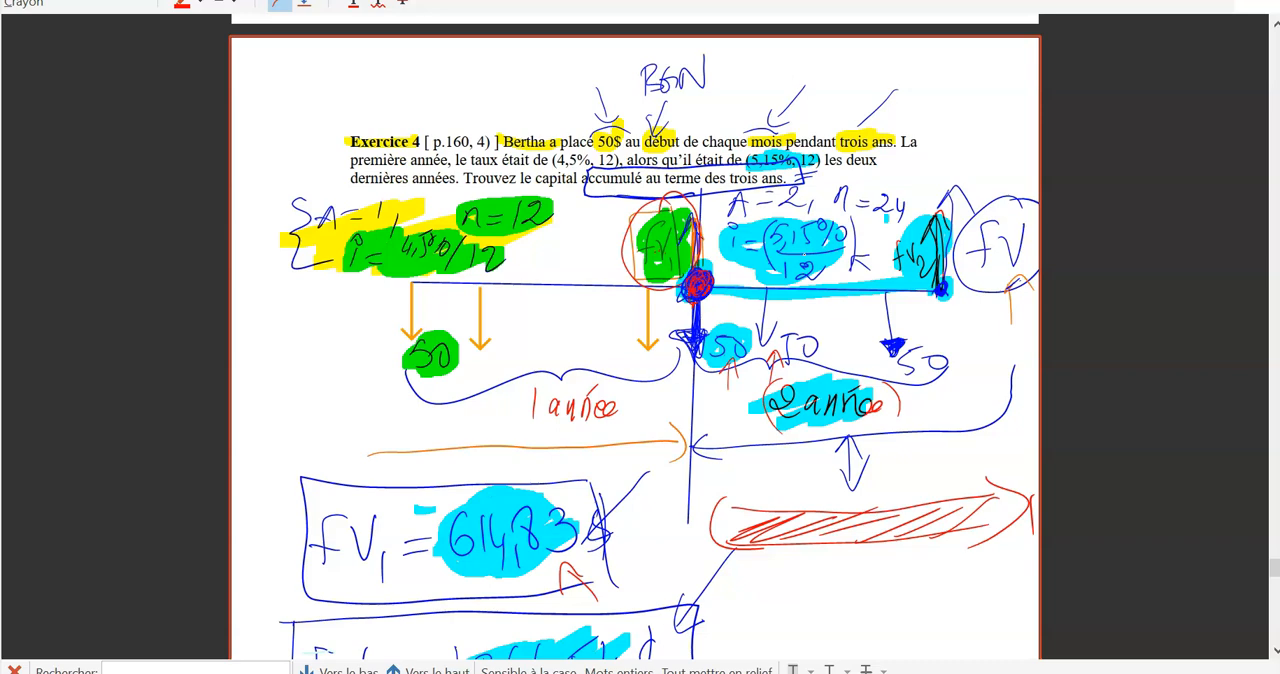
Switch to Excel and set the number of years A in the future value table to 2.
{"action": "key", "text": "alt+Tab"}
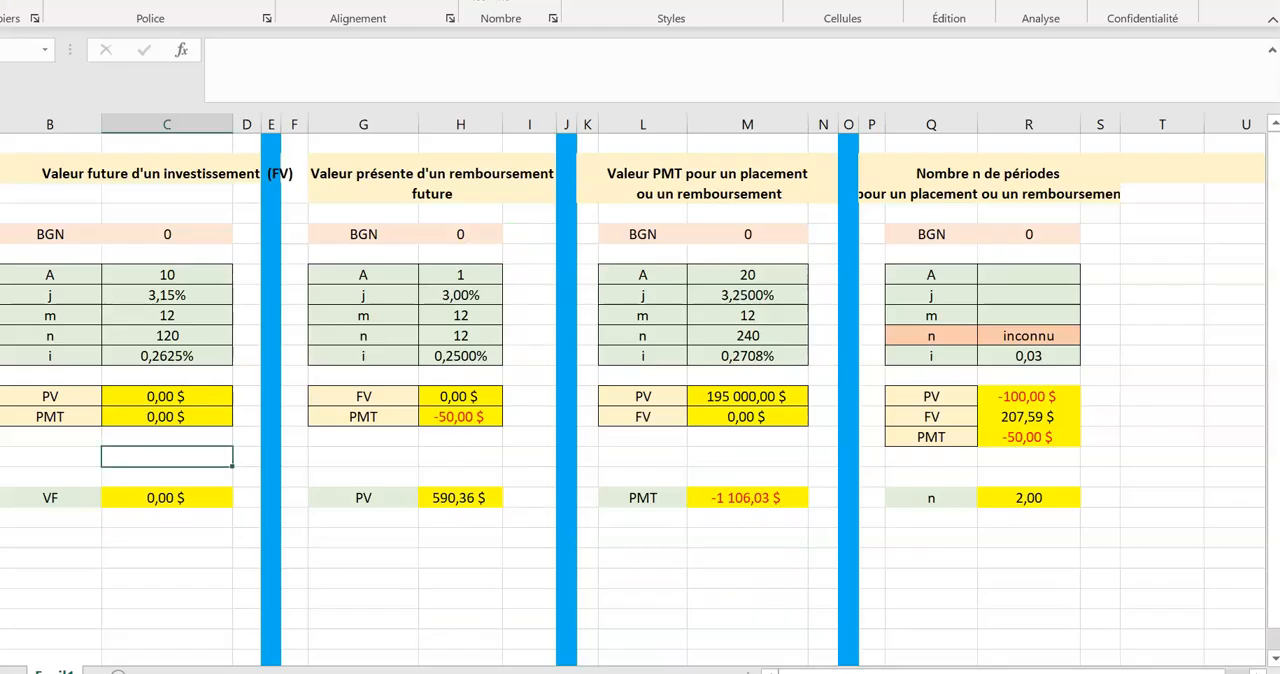
{"action": "left_click", "coordinate": [167, 234]}
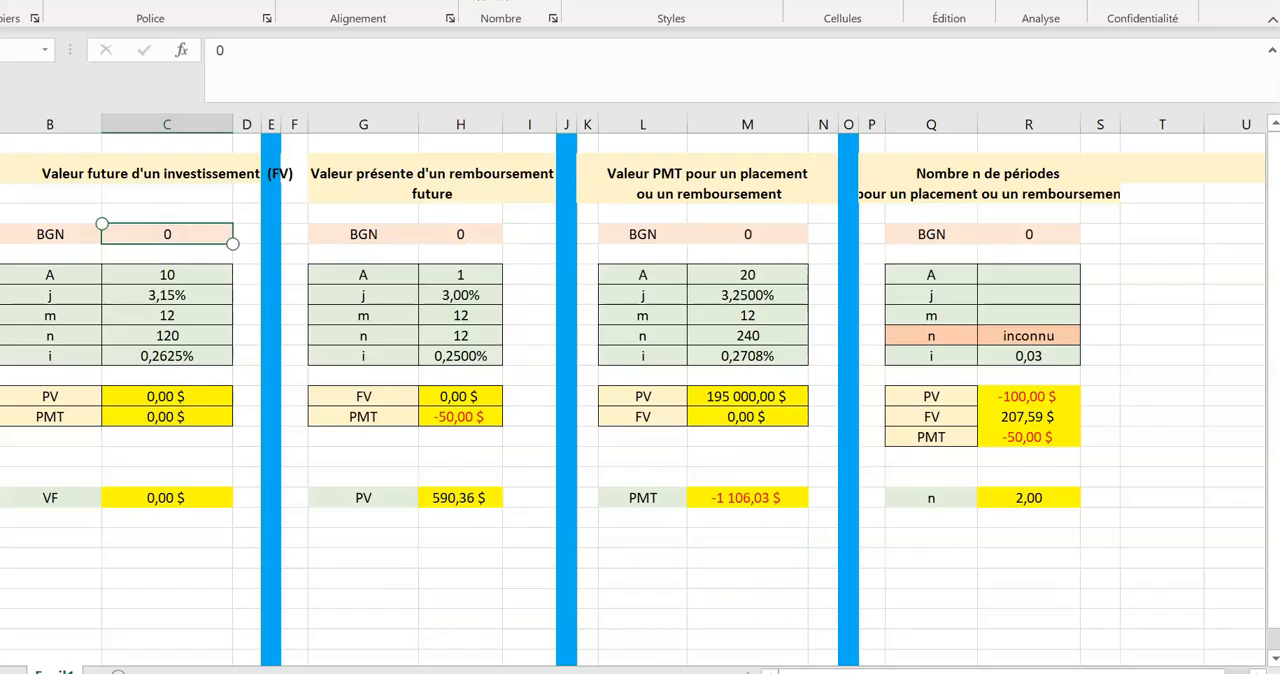
{"action": "left_click", "coordinate": [167, 275]}
{"action": "double_click", "coordinate": [167, 275]}
{"action": "key", "text": "BackSpace"}
{"action": "key", "text": "BackSpace"}
{"action": "type", "text": "2"}
{"action": "key", "text": "Return"}
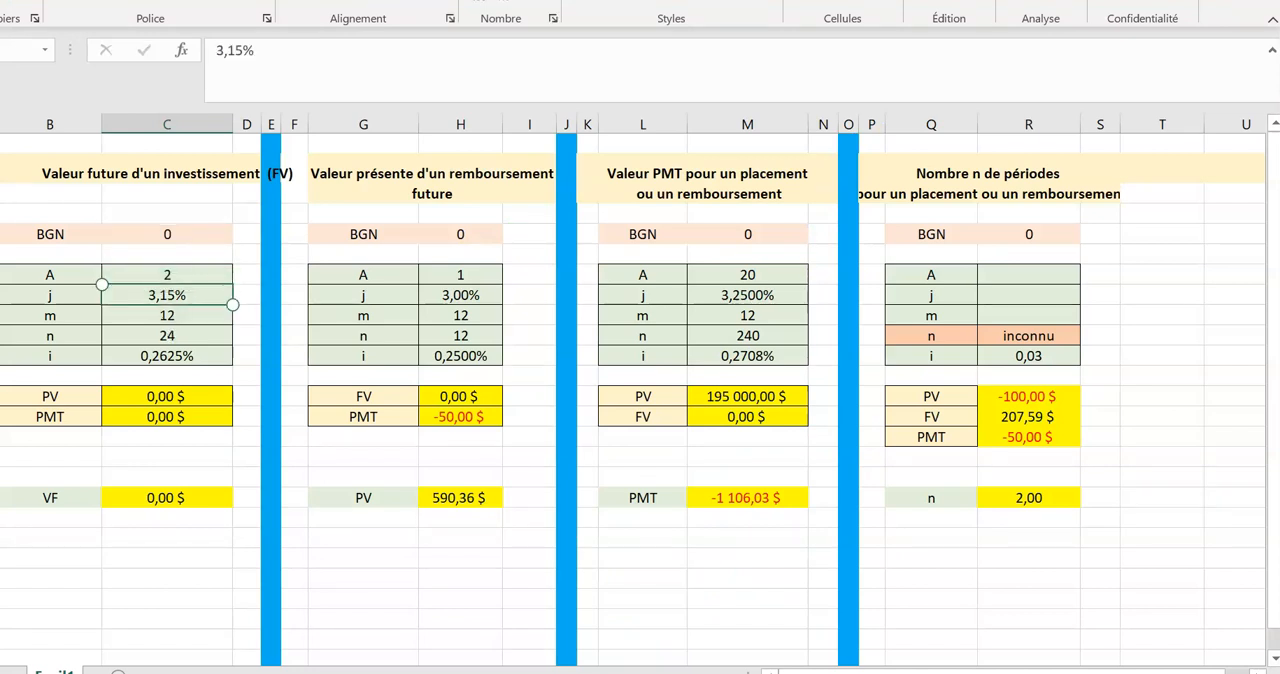
Set the rate j in the future value table to 5,15% and check the m and i cells.
{"action": "left_click", "coordinate": [150, 296]}
{"action": "double_click", "coordinate": [142, 299]}
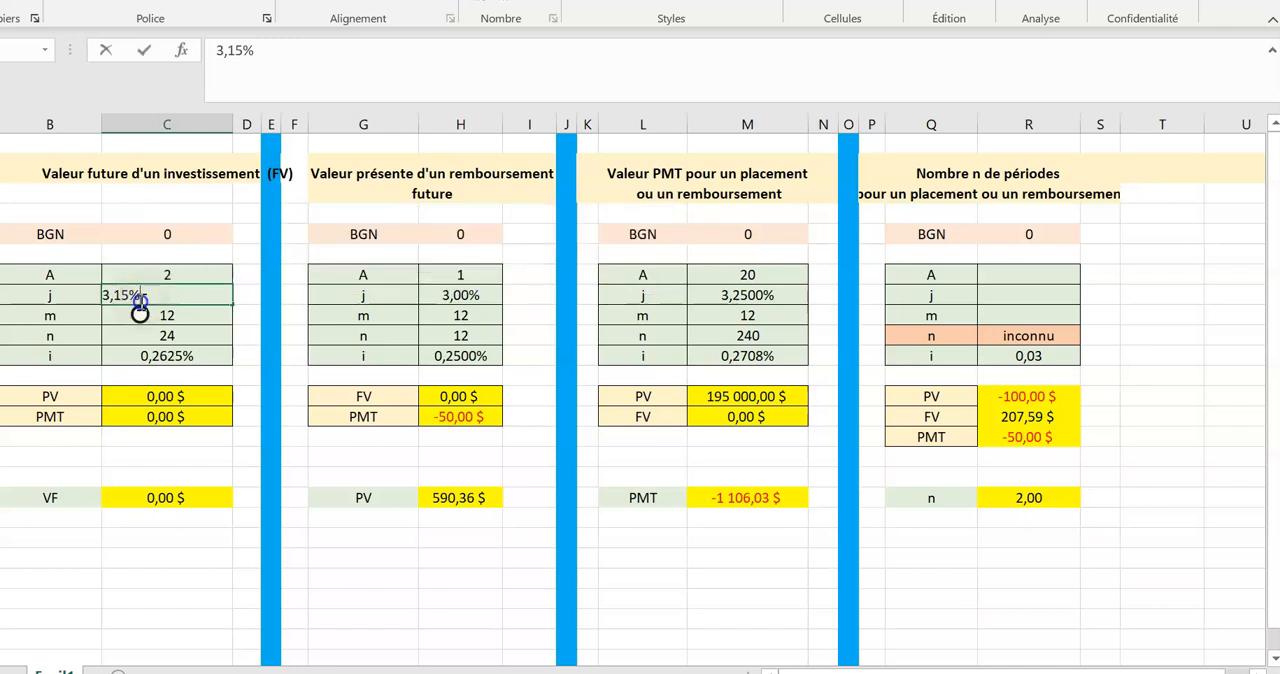
{"action": "key", "text": "Left"}
{"action": "key", "text": "Left"}
{"action": "key", "text": "Left"}
{"action": "key", "text": "BackSpace"}
{"action": "type", "text": "5"}
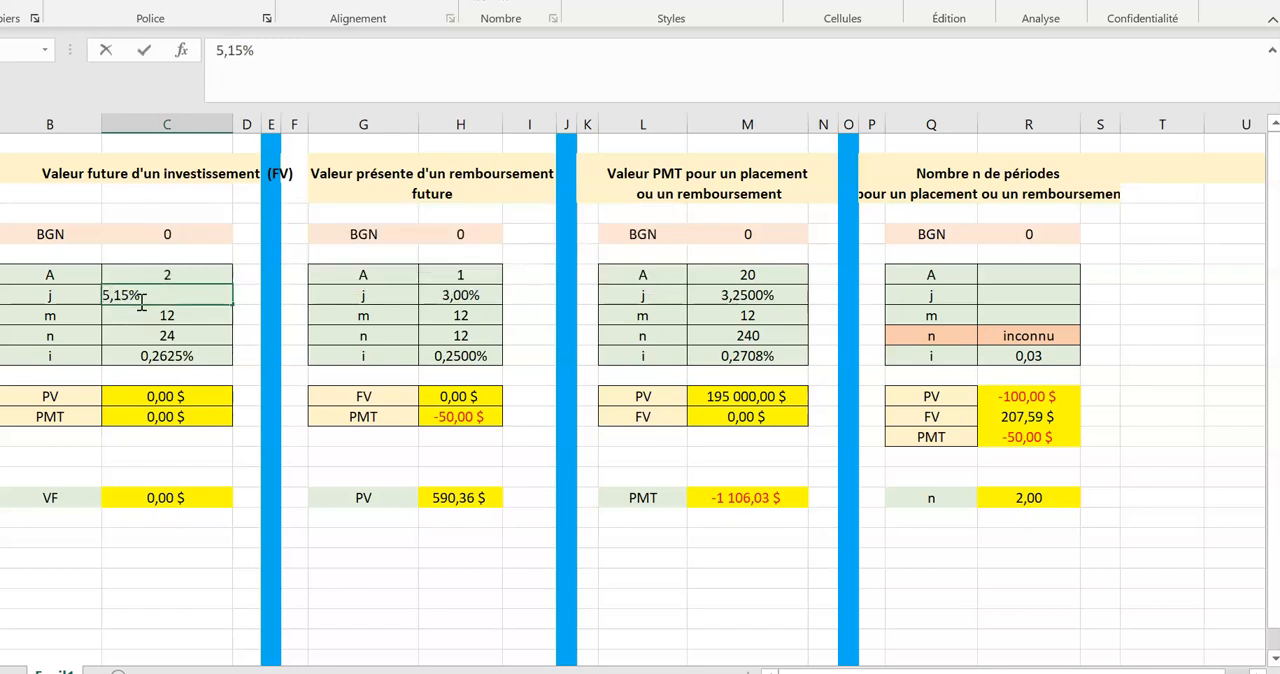
{"action": "left_click", "coordinate": [143, 312]}
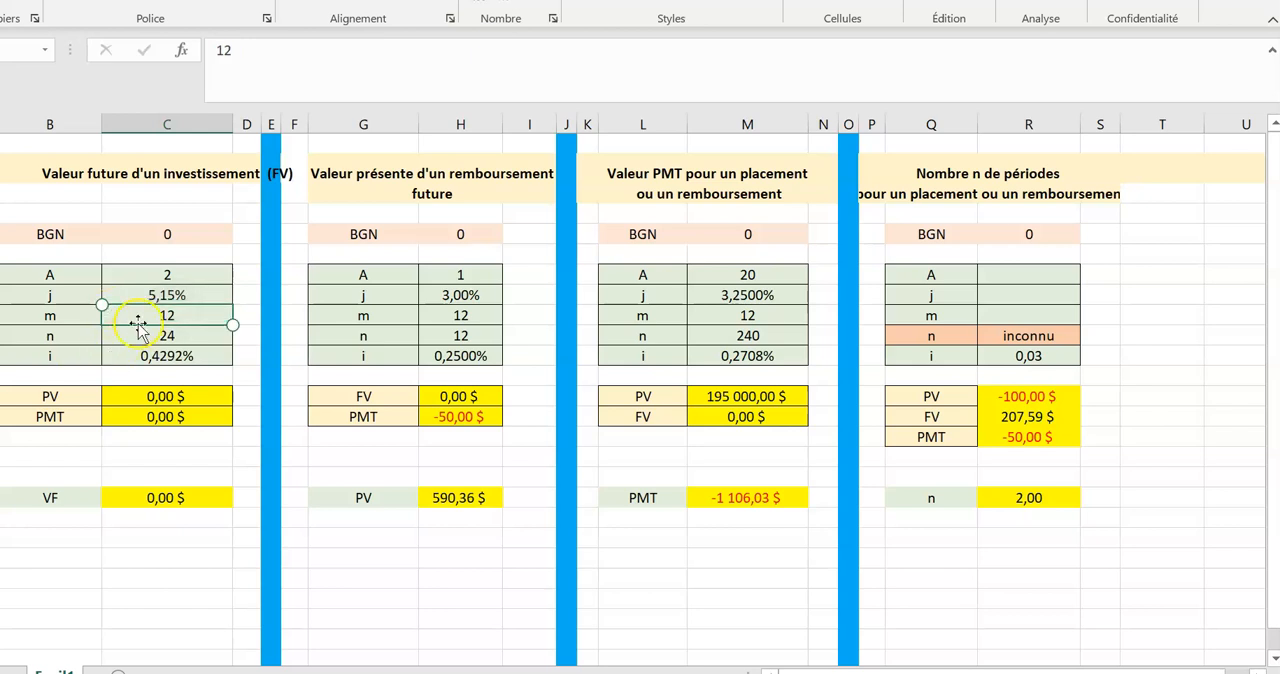
{"action": "left_click", "coordinate": [174, 314]}
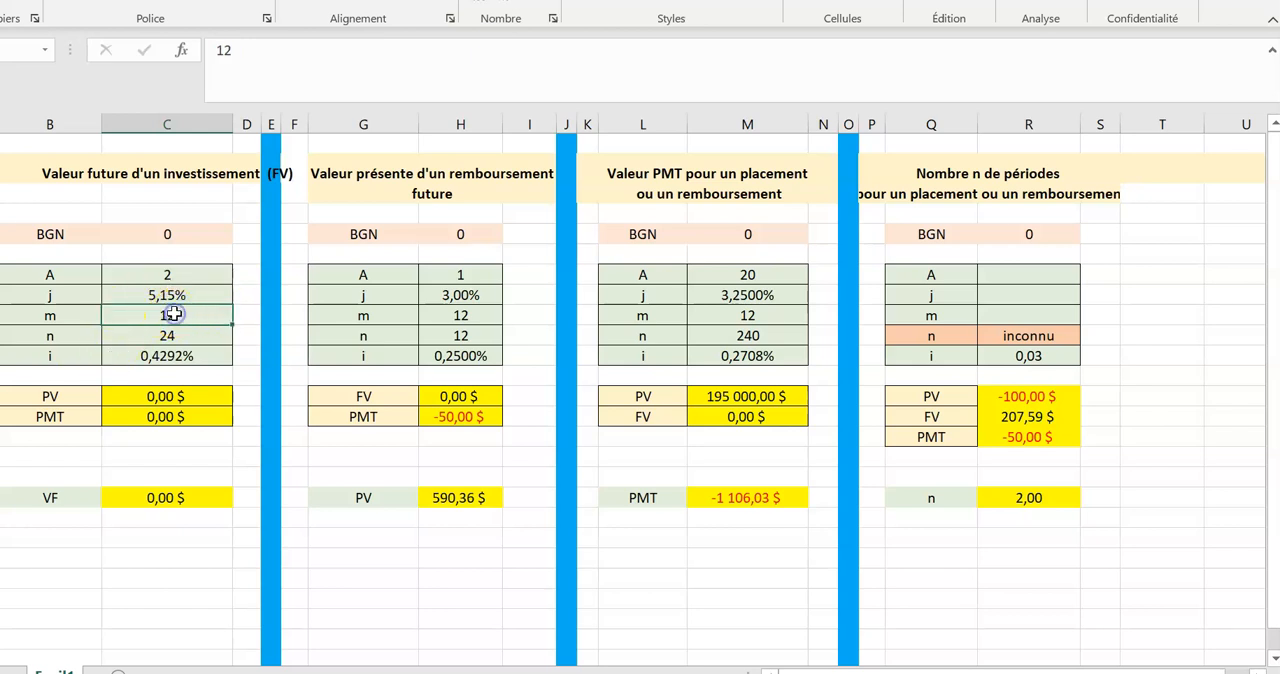
{"action": "left_click", "coordinate": [168, 357]}
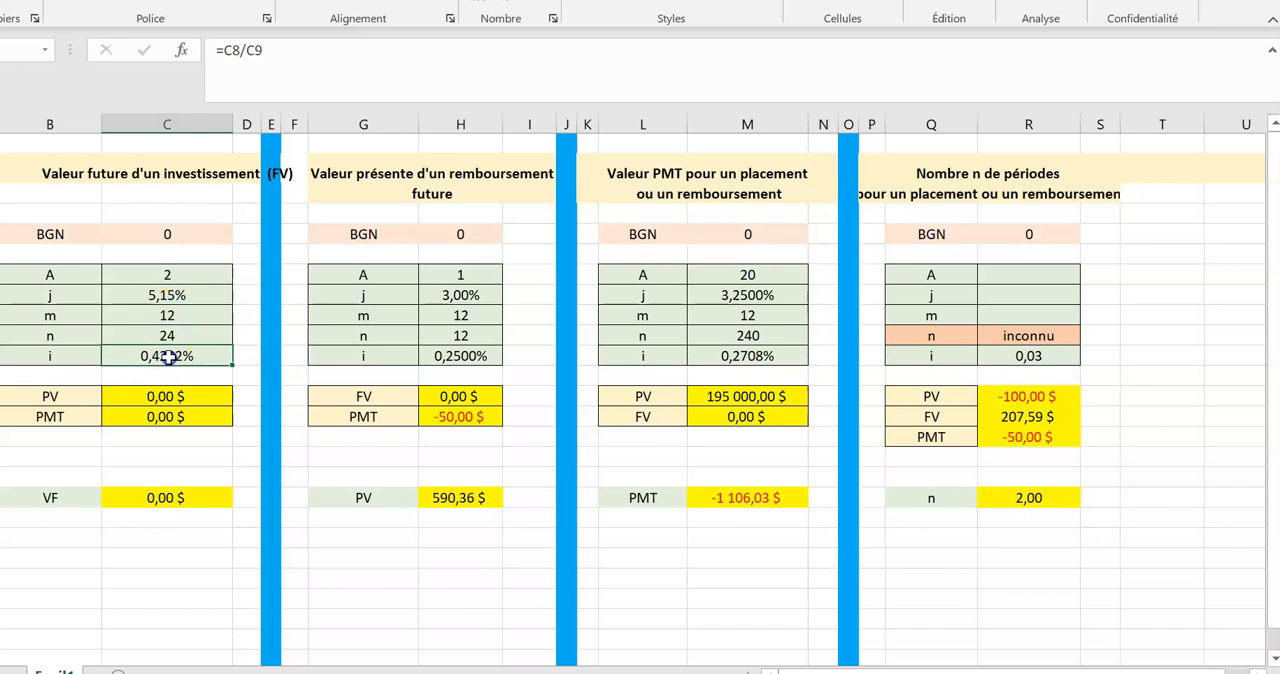
Begin the PV entry in the future value table with 0, then mark FV1's 614,83 in red in the course notes.
{"action": "left_click", "coordinate": [167, 396]}
{"action": "type", "text": "0"}
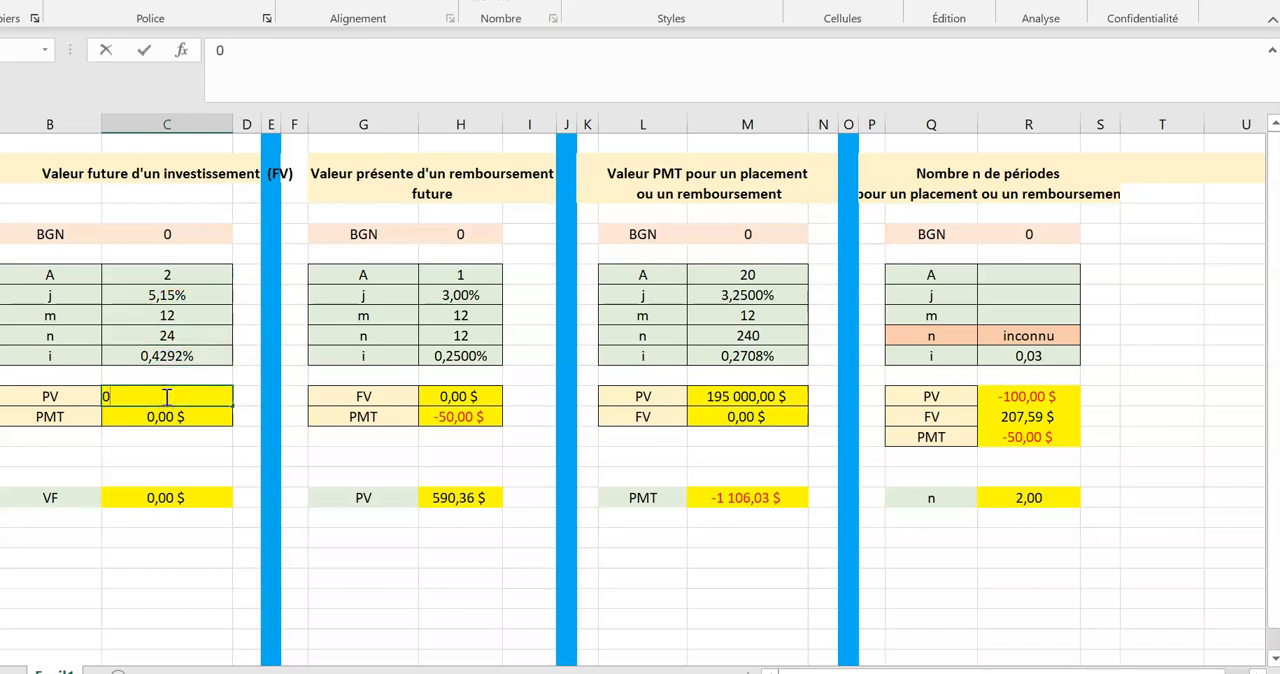
{"action": "key", "text": "alt+Tab"}
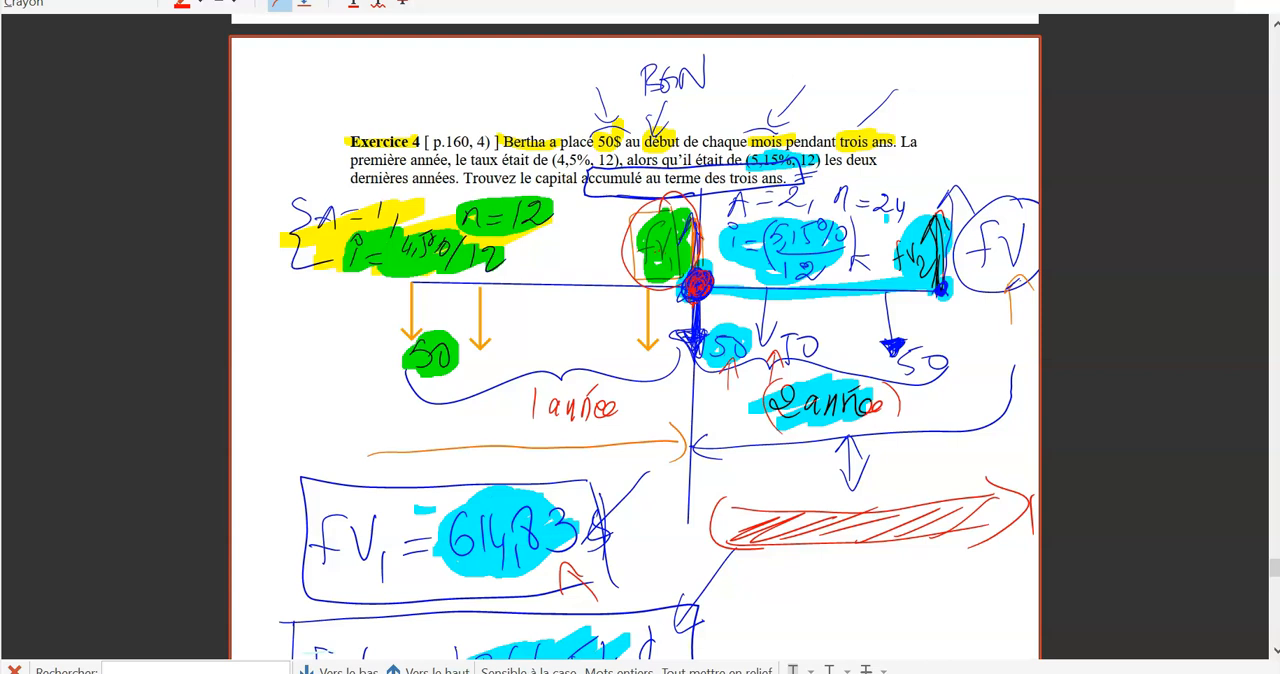
{"action": "mouse_move", "coordinate": [489, 497]}
{"action": "left_mouse_down"}
{"action": "mouse_move", "coordinate": [447, 560]}
{"action": "mouse_move", "coordinate": [500, 512]}
{"action": "left_mouse_up"}
{"action": "left_click_drag", "start_coordinate": [580, 340], "coordinate": [614, 338]}
{"action": "key", "text": "ctrl+z"}
{"action": "key", "text": "ctrl+z"}
Return to Excel and set PV in the future value table to -614,83.
{"action": "mouse_move", "coordinate": [851, 672]}
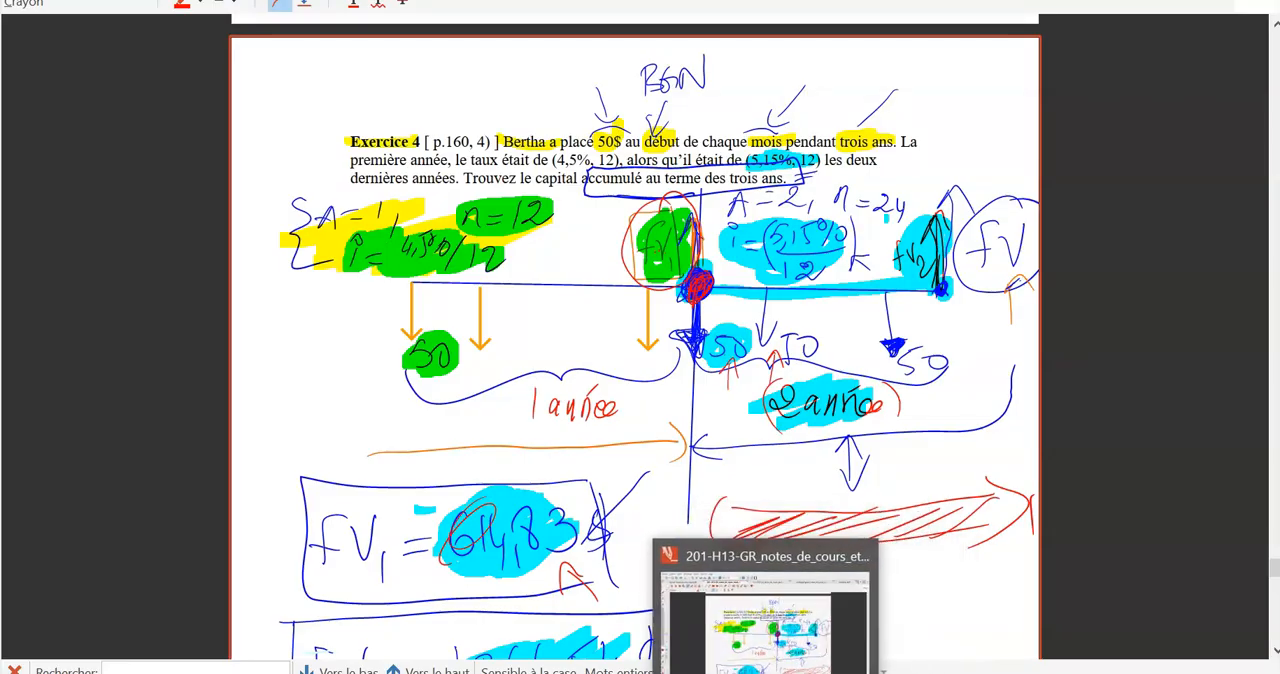
{"action": "left_click", "coordinate": [850, 610]}
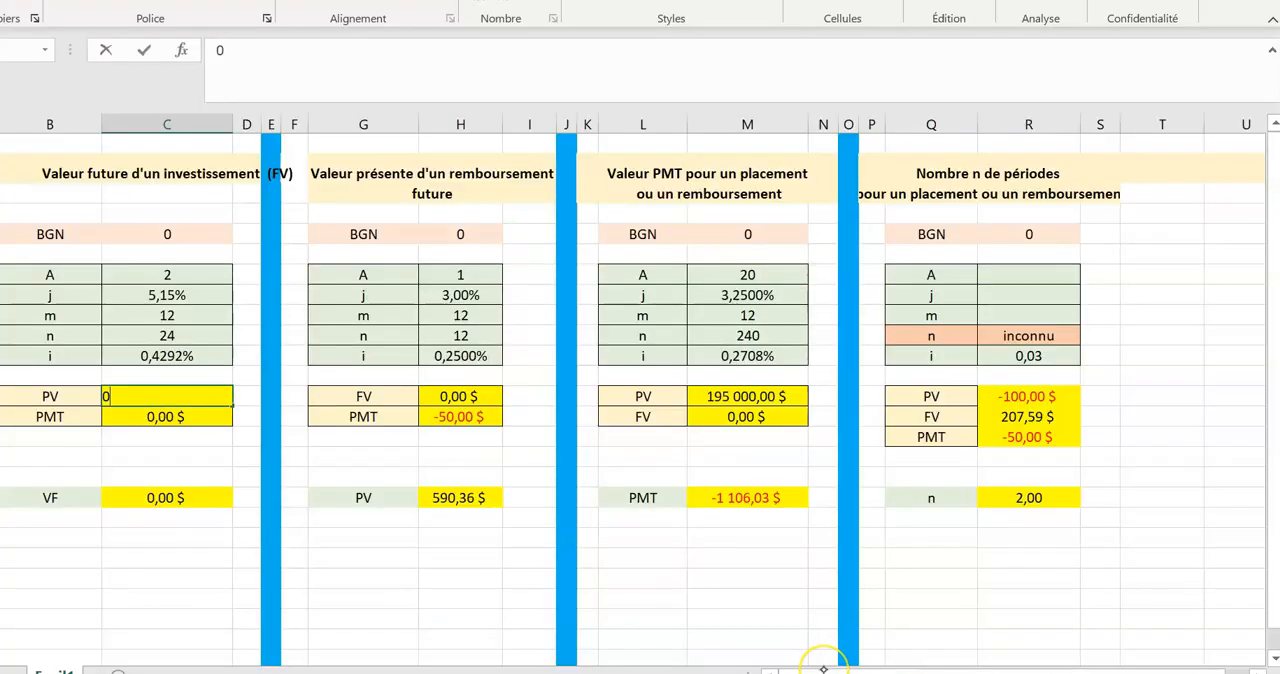
{"action": "key", "text": "BackSpace"}
{"action": "type", "text": "-"}
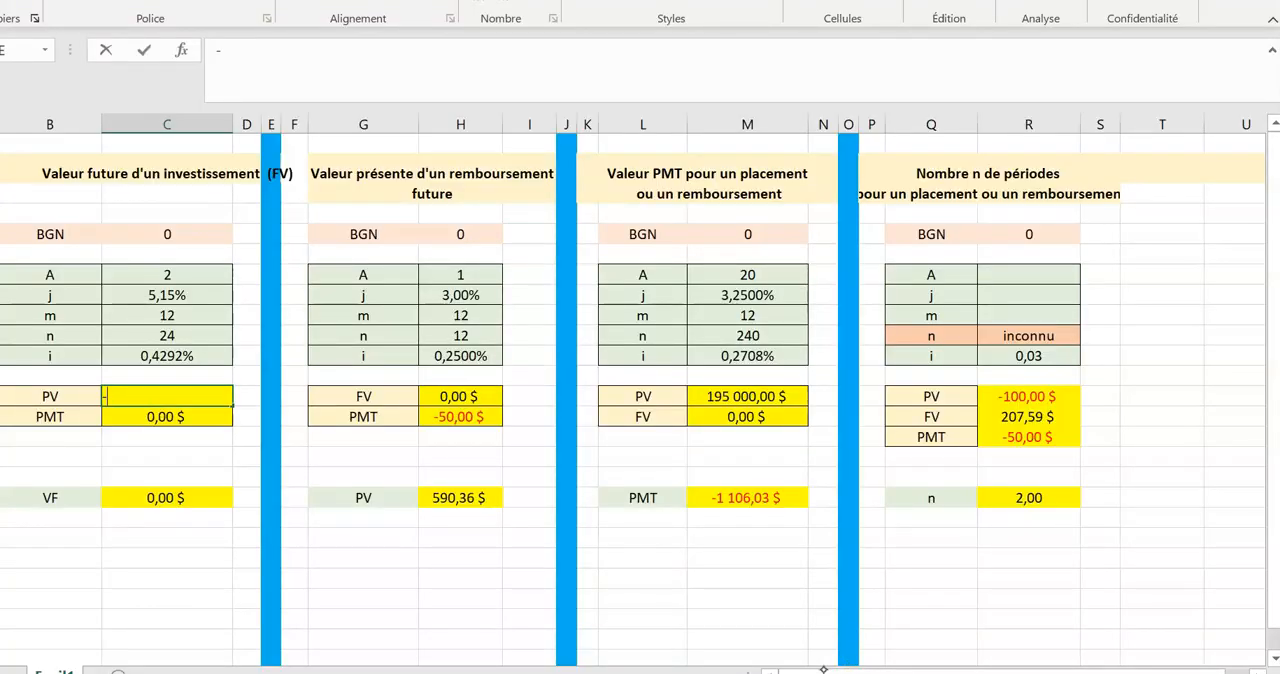
{"action": "type", "text": "614,83"}
{"action": "key", "text": "Return"}
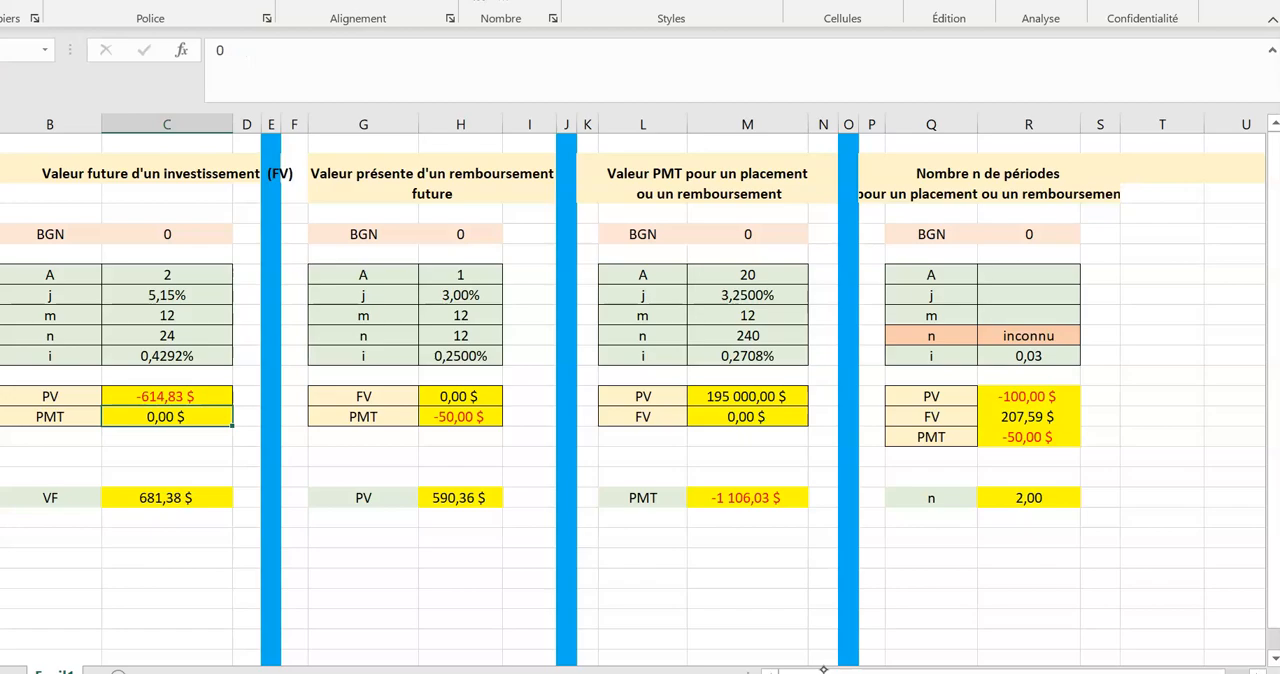
Check the 50$ payments in the course notes, then set PMT in Excel's future value table to -50.
{"action": "key", "text": "alt+Tab"}
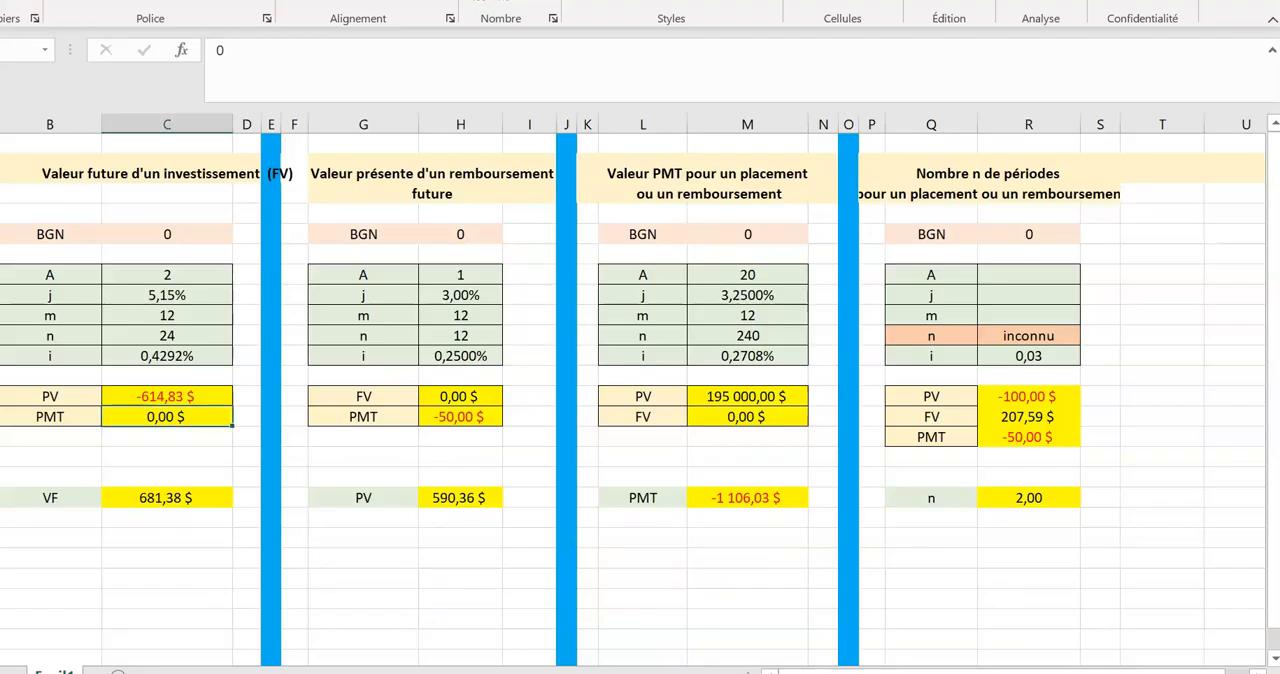
{"action": "left_click", "coordinate": [161, 422]}
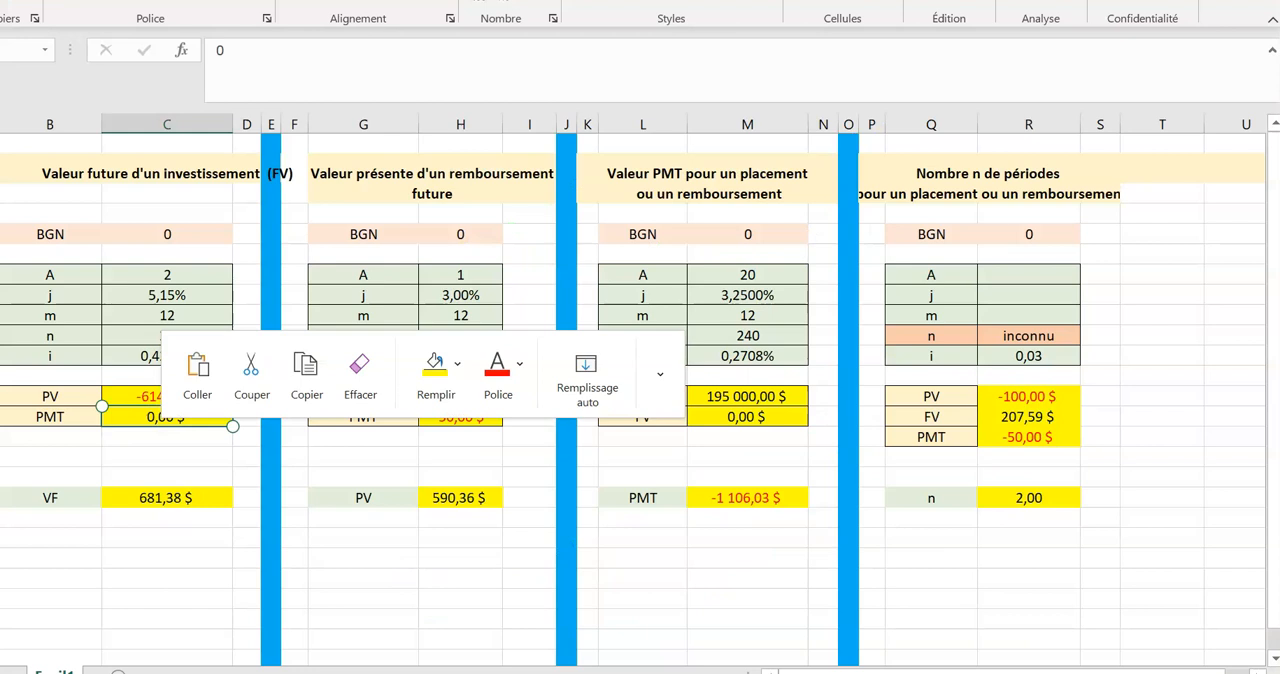
{"action": "type", "text": "-"}
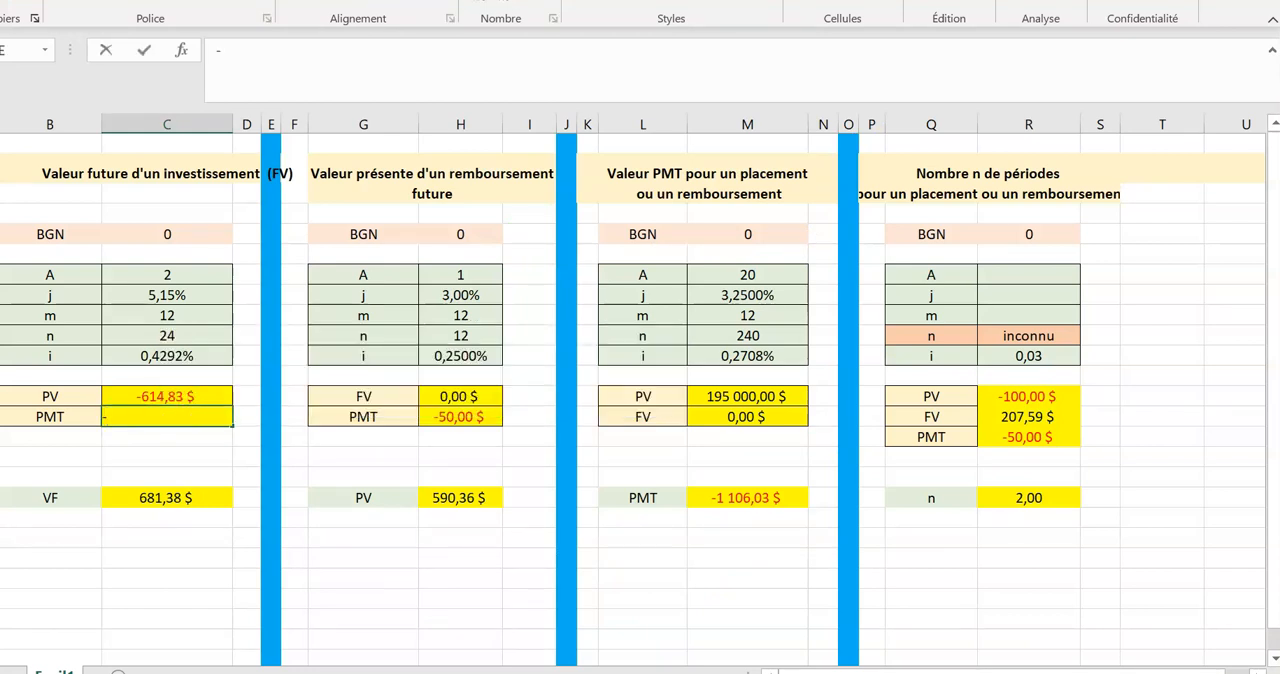
{"action": "type", "text": "50"}
{"action": "key", "text": "Return"}
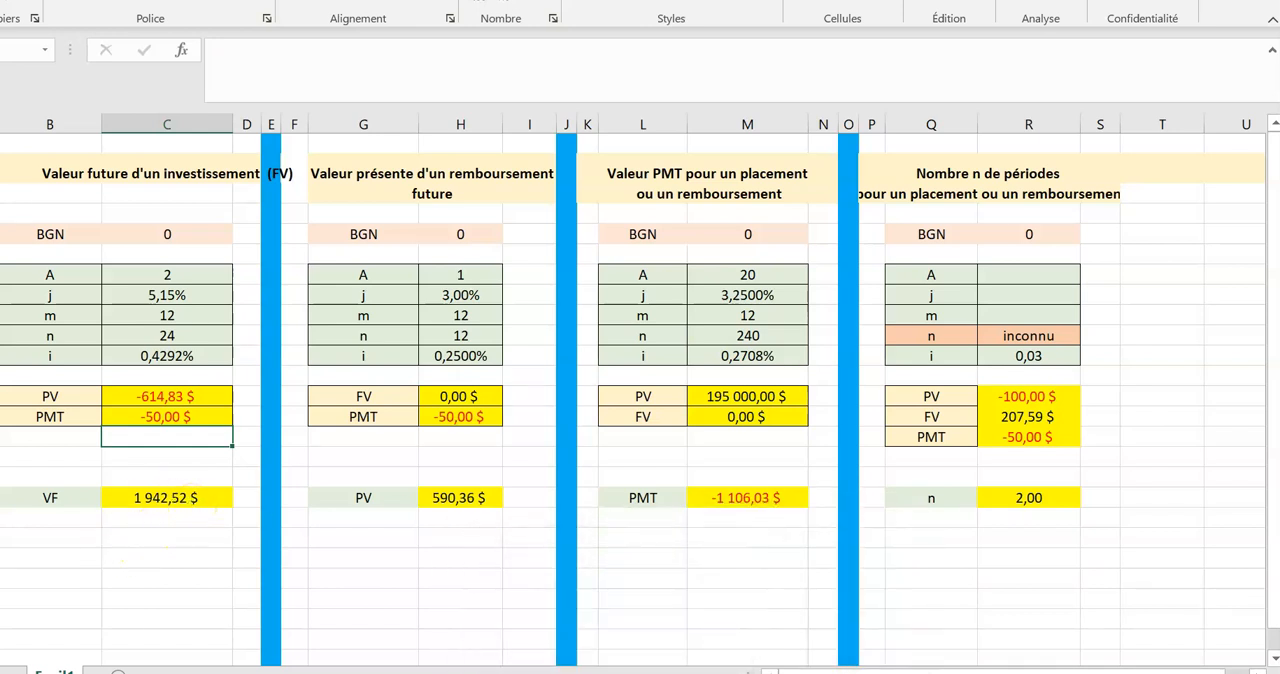
Switch to the course notes and mark the final FV answer 1947,93 of Exercice 4 in red for comparison.
{"action": "left_click", "coordinate": [772, 672]}
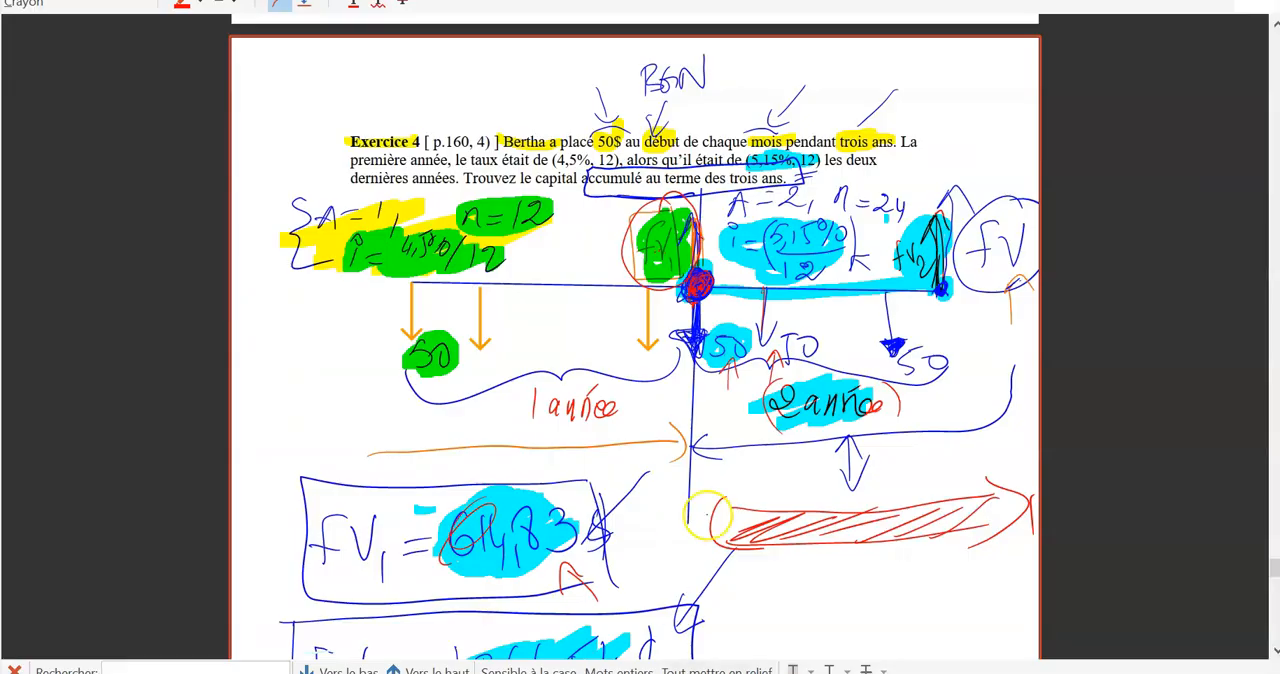
{"action": "scroll", "coordinate": [635, 337], "scroll_direction": "down", "scroll_amount": 5}
{"action": "scroll", "coordinate": [534, 579], "scroll_direction": "down", "scroll_amount": 1}
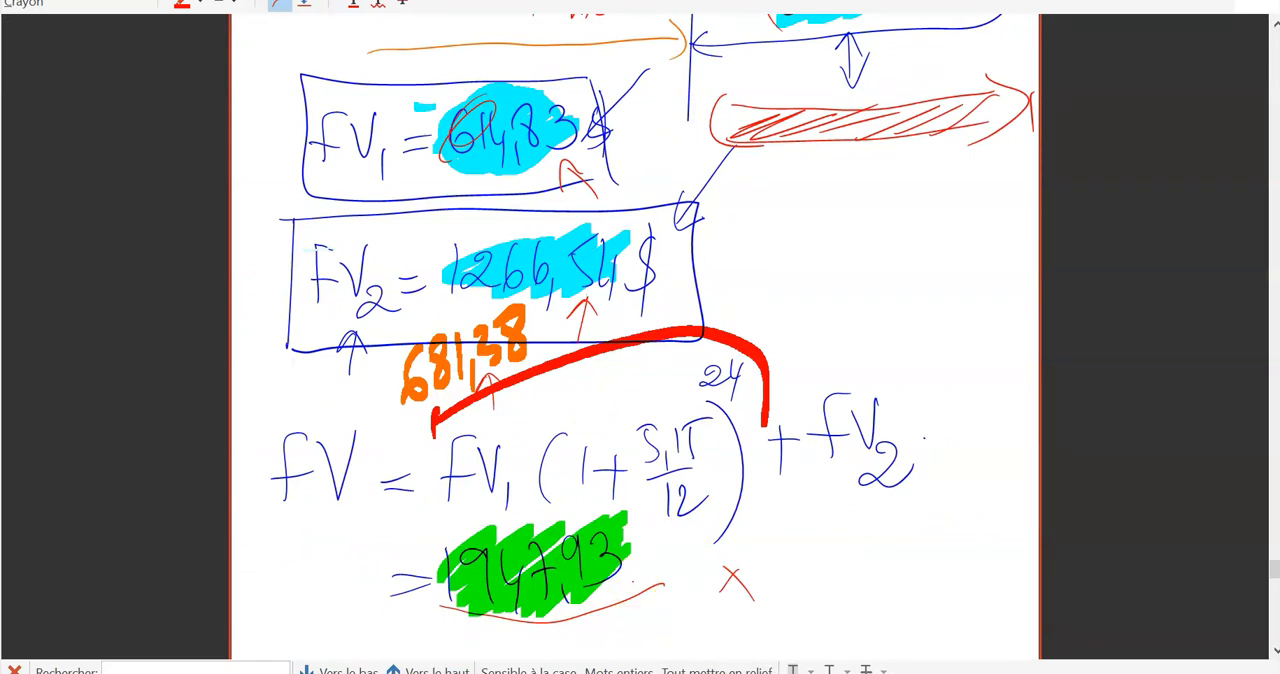
{"action": "left_click_drag", "start_coordinate": [655, 554], "coordinate": [636, 580]}
Put red brackets around the BGN note above Exercice 4 and underline it twice.
{"action": "scroll", "coordinate": [645, 553], "scroll_direction": "up", "scroll_amount": 8}
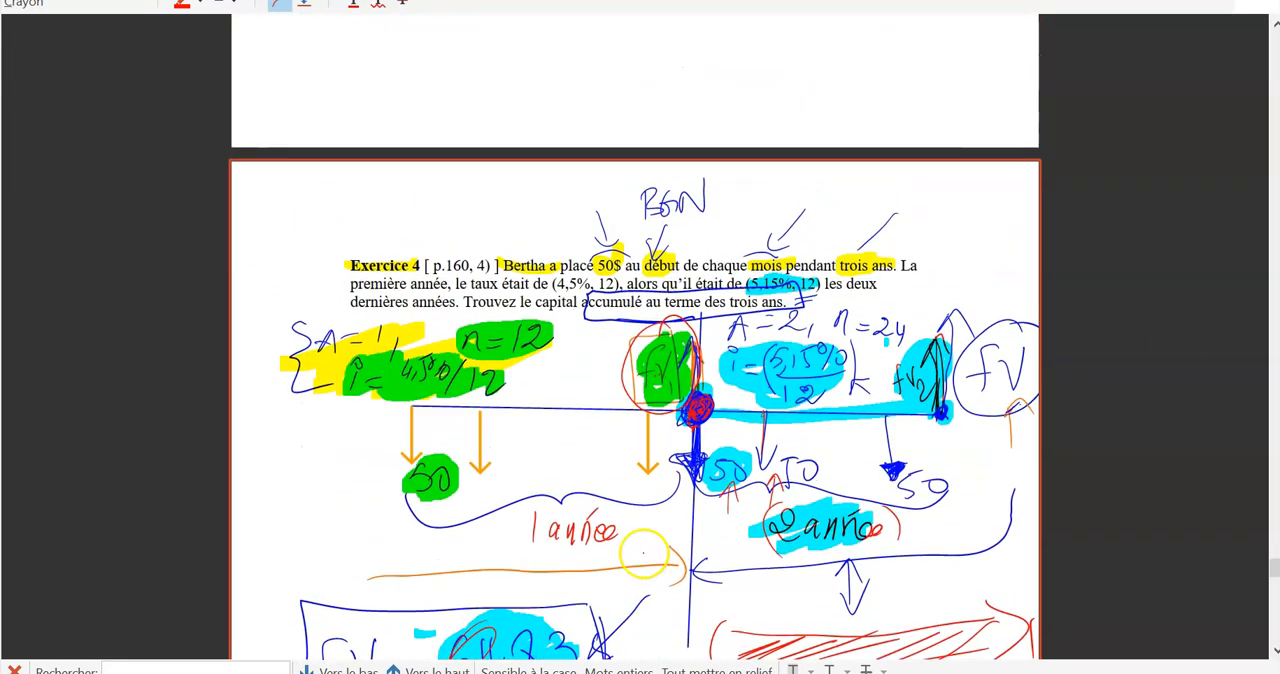
{"action": "left_click_drag", "start_coordinate": [628, 176], "coordinate": [618, 218]}
{"action": "scroll", "coordinate": [686, 214], "scroll_direction": "up", "scroll_amount": 2}
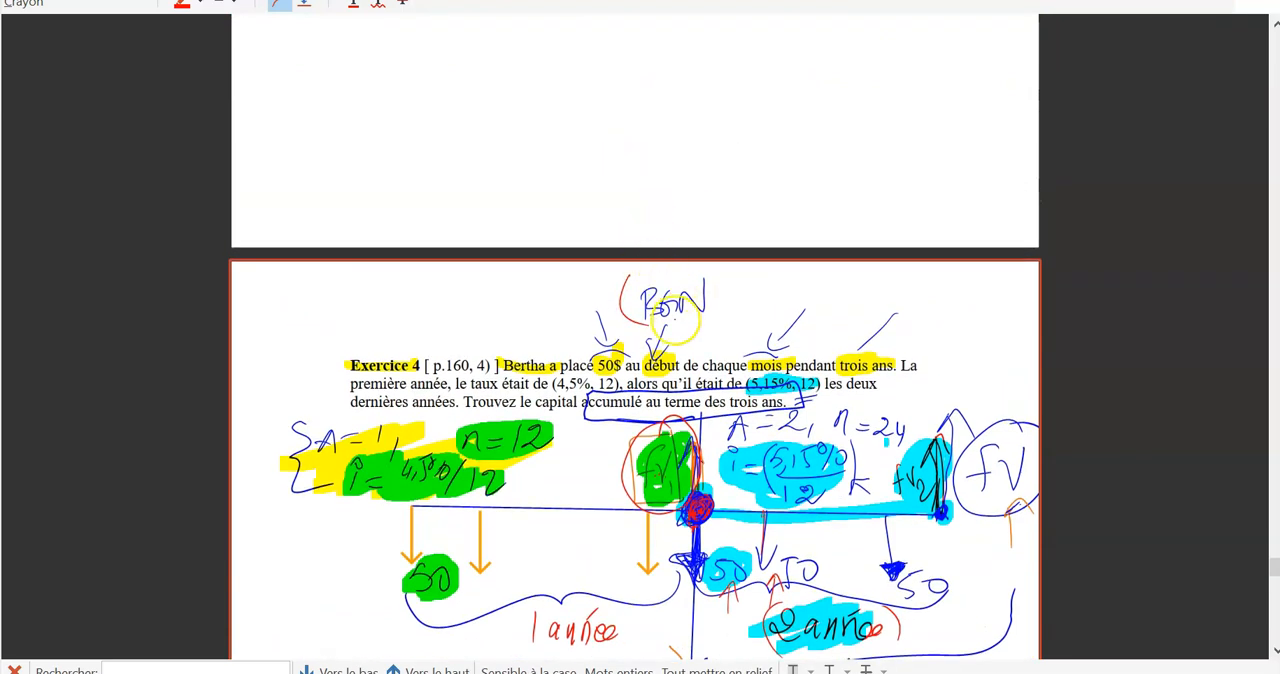
{"action": "left_click_drag", "start_coordinate": [716, 280], "coordinate": [718, 318]}
{"action": "left_click_drag", "start_coordinate": [640, 345], "coordinate": [728, 315]}
{"action": "left_click_drag", "start_coordinate": [656, 352], "coordinate": [718, 330]}
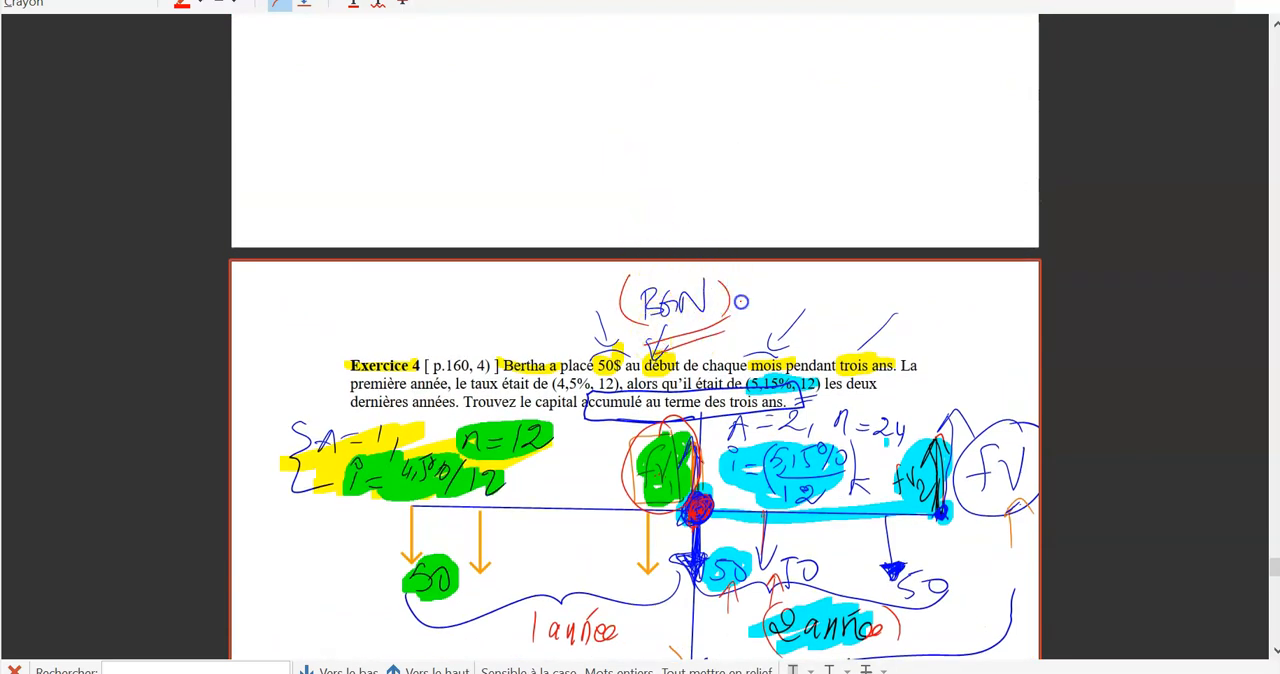
{"action": "scroll", "coordinate": [741, 300], "scroll_direction": "down", "scroll_amount": 4}
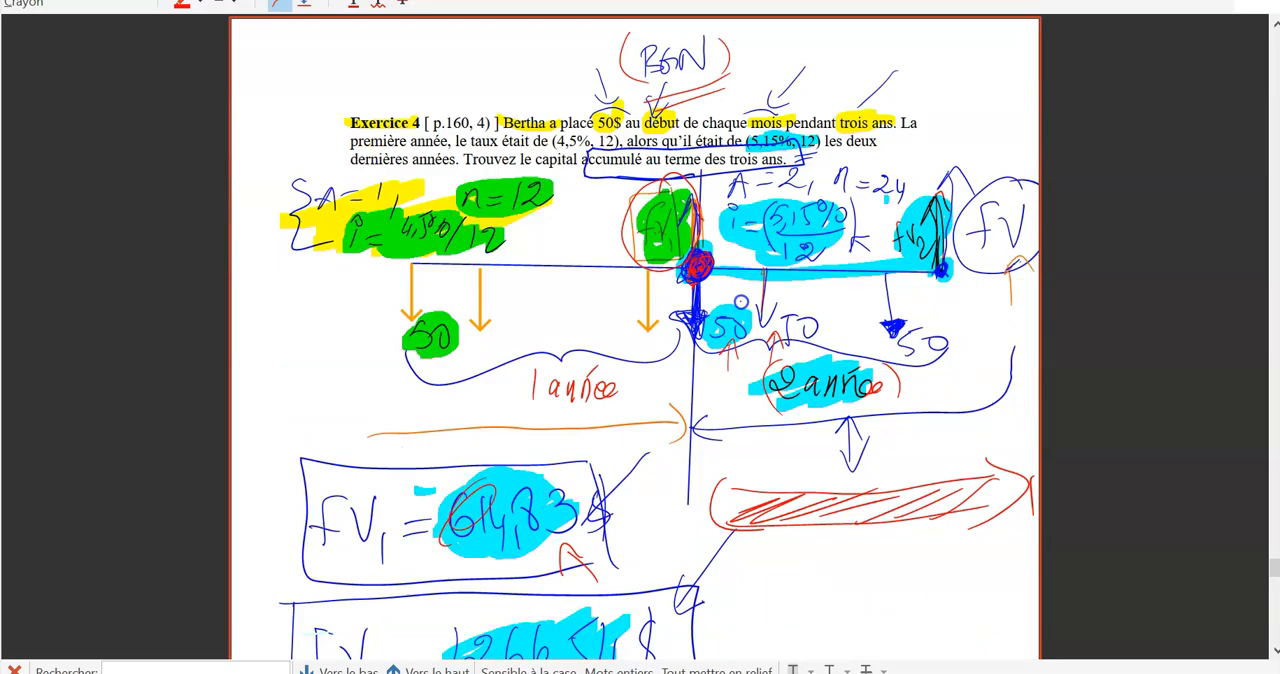
Return to Excel, set BGN in the future value table to 1 and select its VF result.
{"action": "key", "text": "alt+Tab"}
{"action": "left_click", "coordinate": [167, 234]}
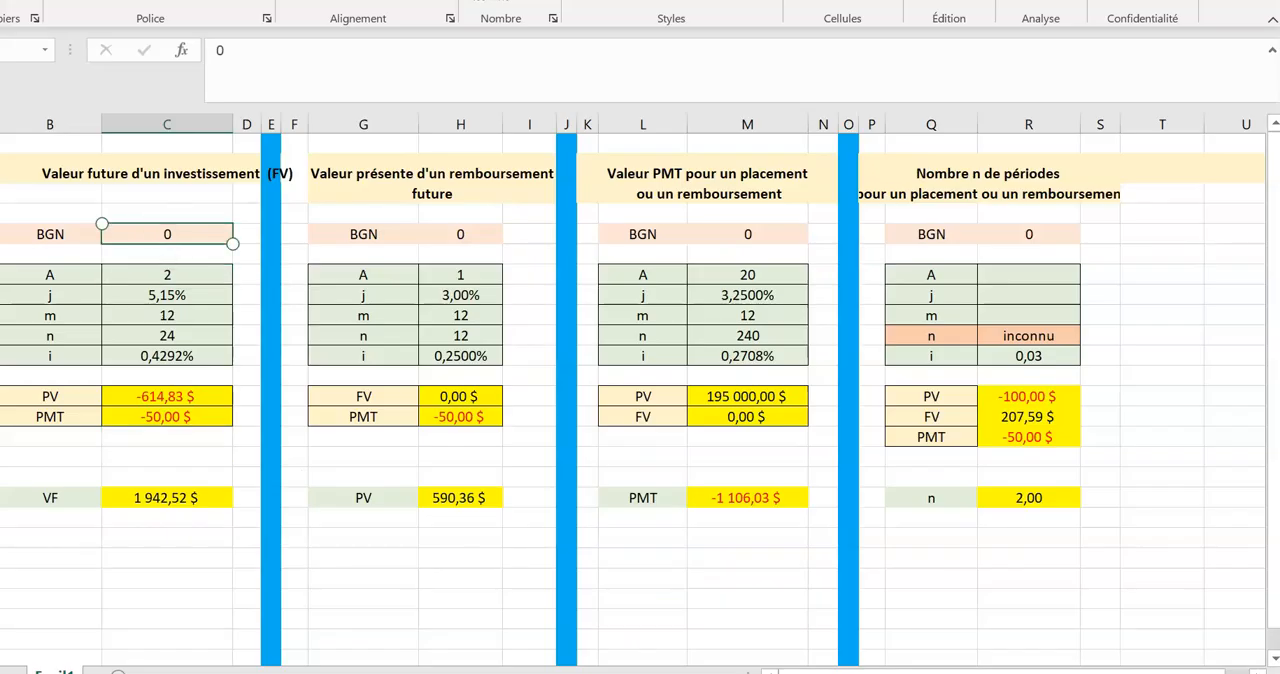
{"action": "type", "text": "1"}
{"action": "left_click", "coordinate": [167, 558]}
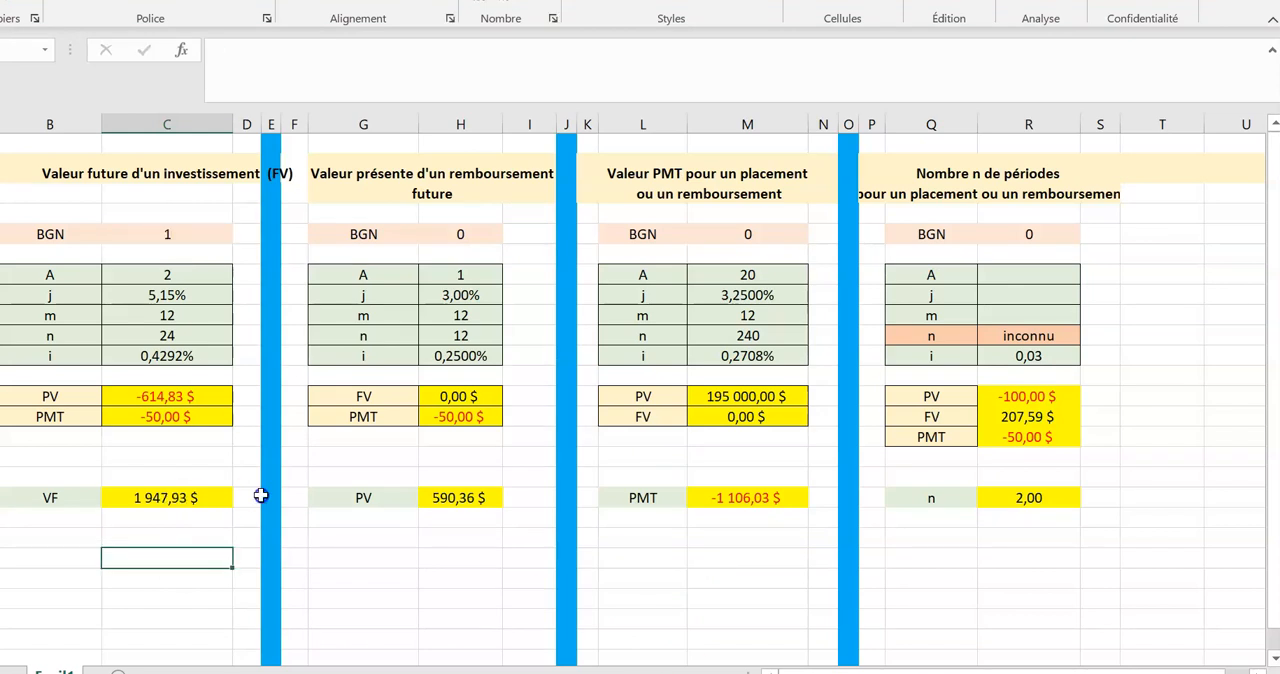
{"action": "left_click", "coordinate": [160, 499]}
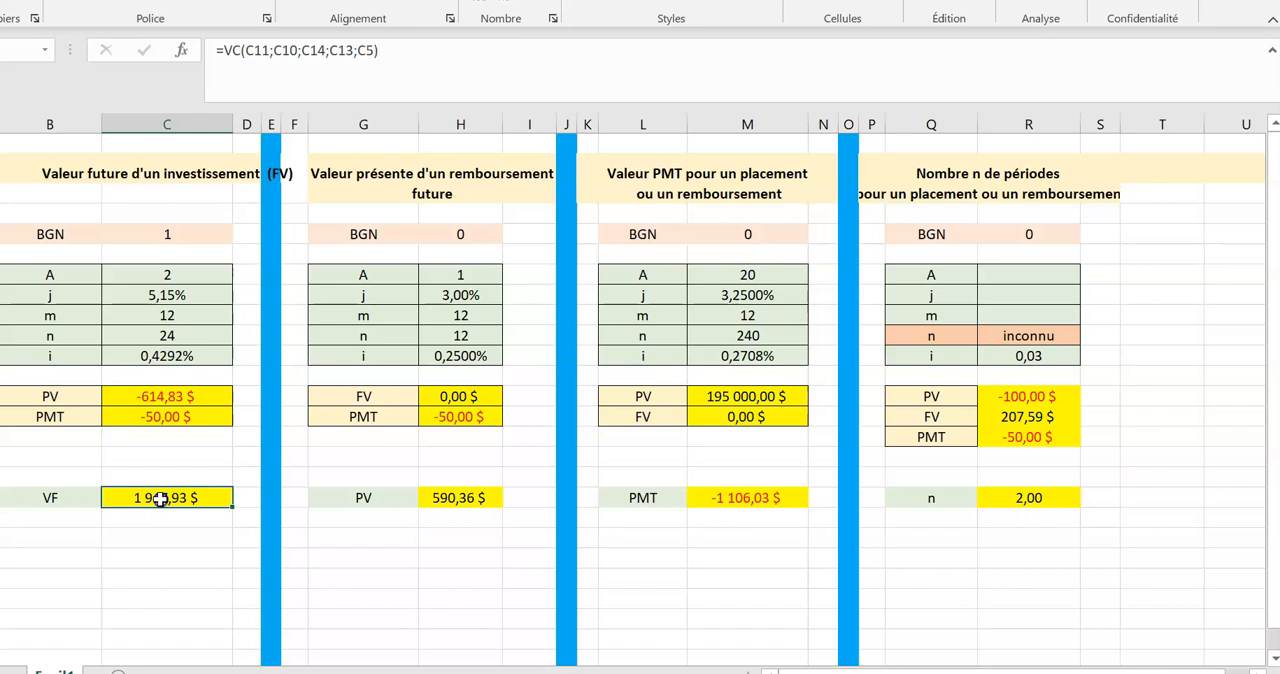
Switch to the course notes and add a red diagonal stroke across the underline of Exercice 4's final FV answer.
{"action": "left_click", "coordinate": [718, 672]}
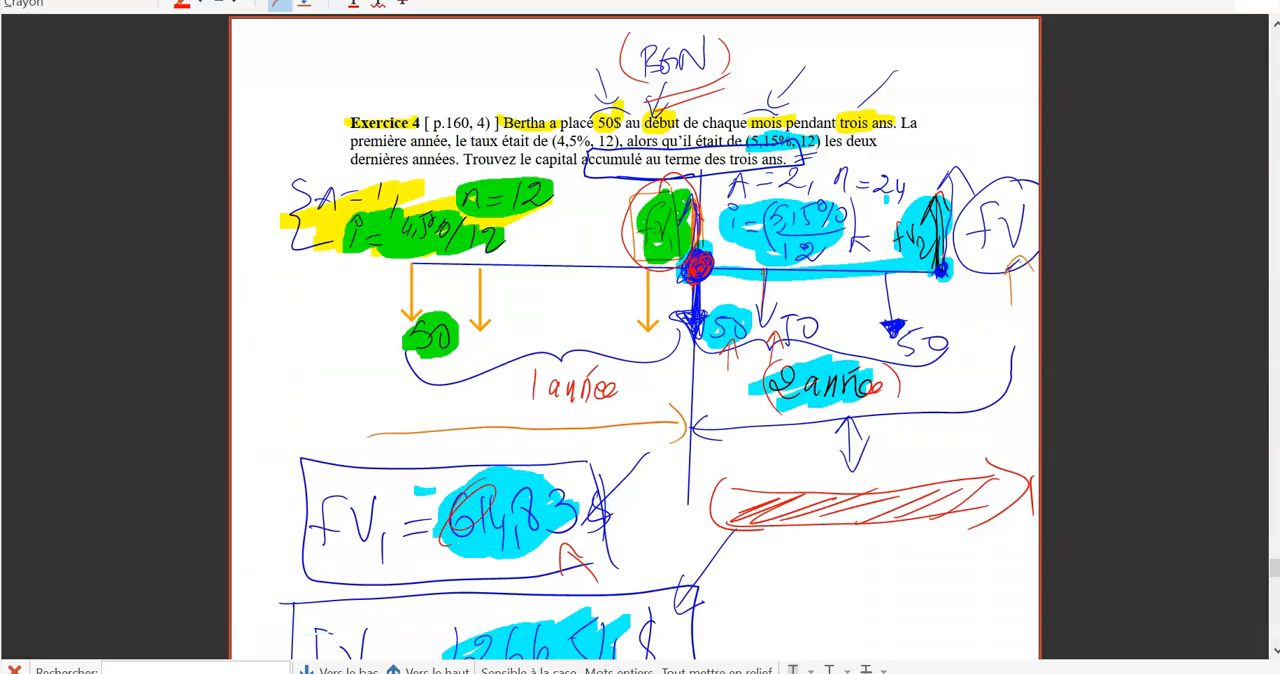
{"action": "scroll", "coordinate": [573, 490], "scroll_direction": "down", "scroll_amount": 8}
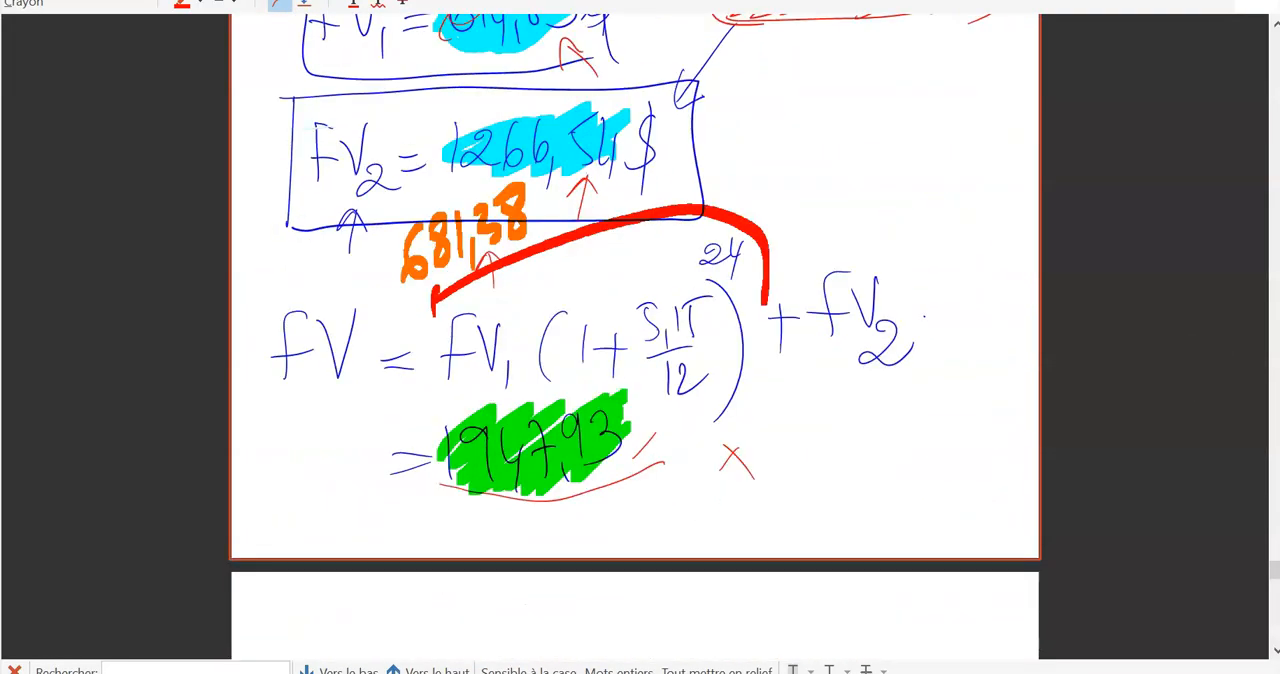
{"action": "left_click_drag", "start_coordinate": [662, 440], "coordinate": [570, 526]}
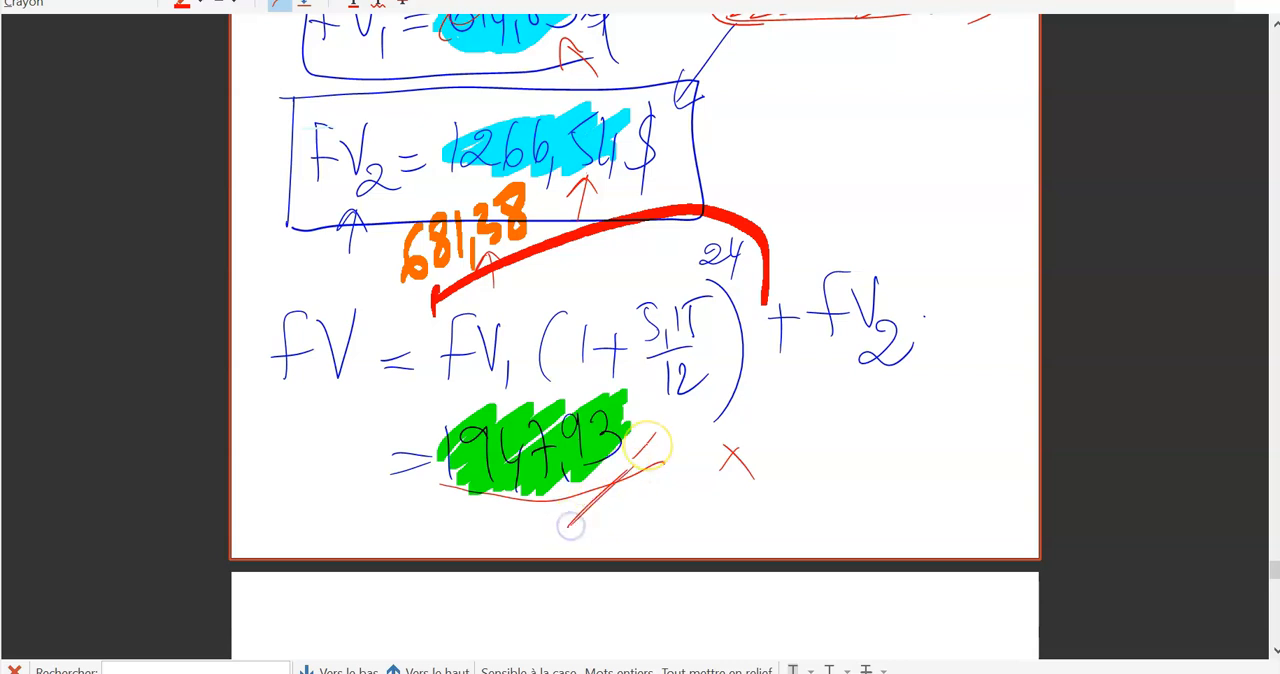
{"action": "scroll", "coordinate": [635, 330], "scroll_direction": "up", "scroll_amount": 1}
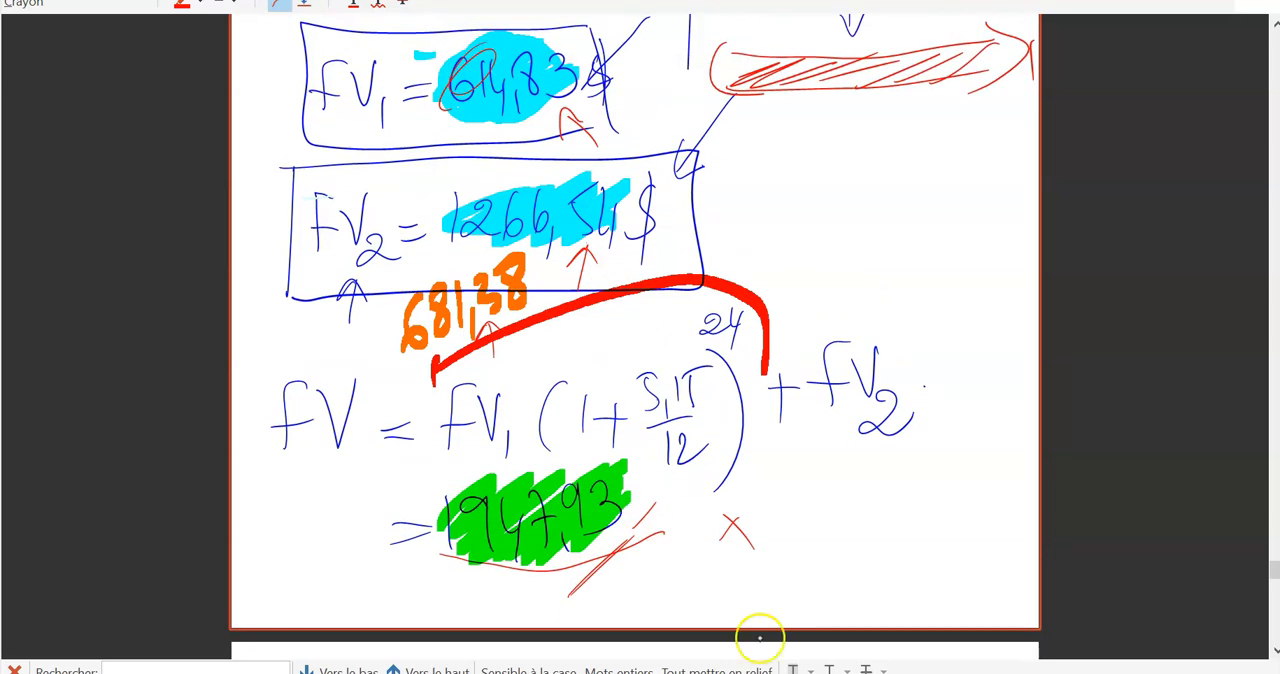
Return to Excel and examine the VF result and the PV entry in the future value table.
{"action": "key", "text": "alt+Tab"}
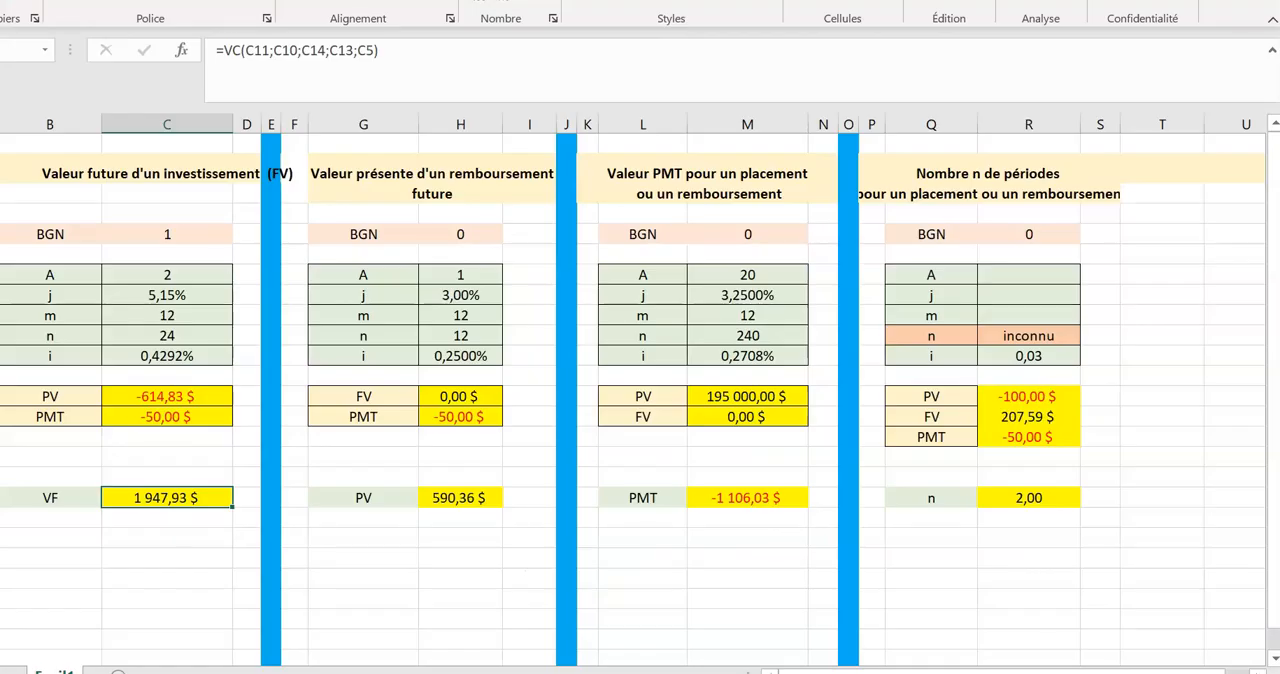
{"action": "left_click", "coordinate": [216, 529]}
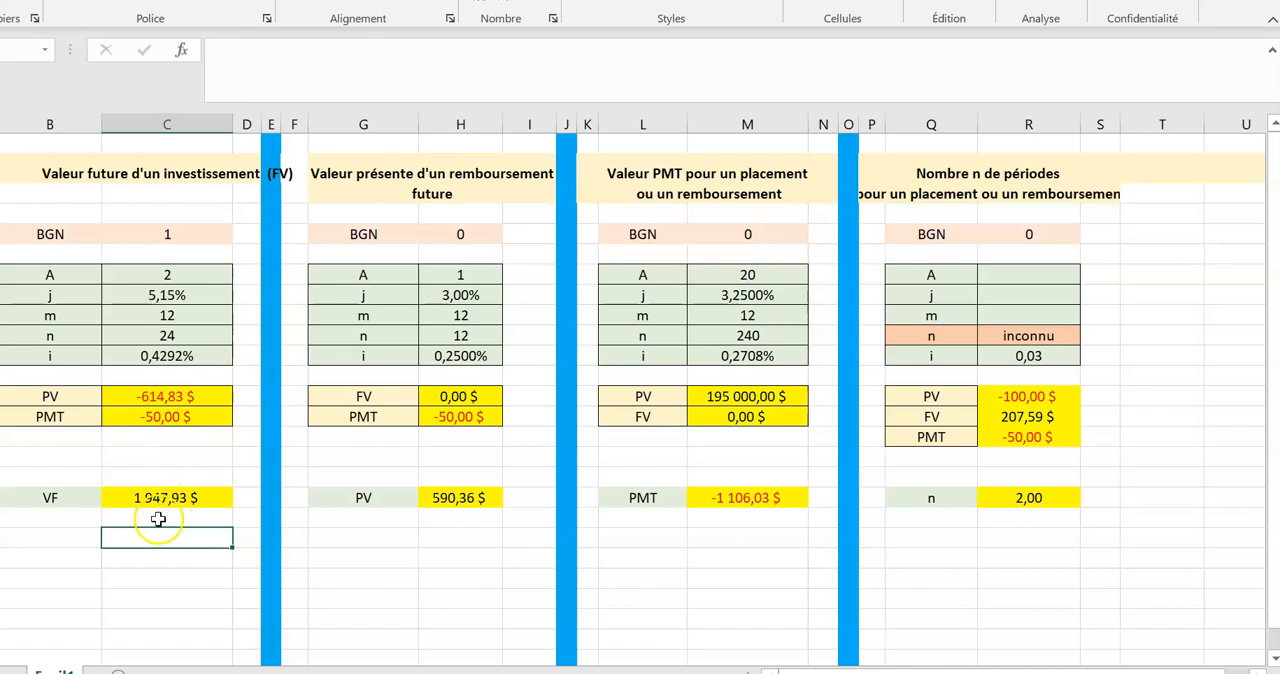
{"action": "left_click", "coordinate": [172, 393]}
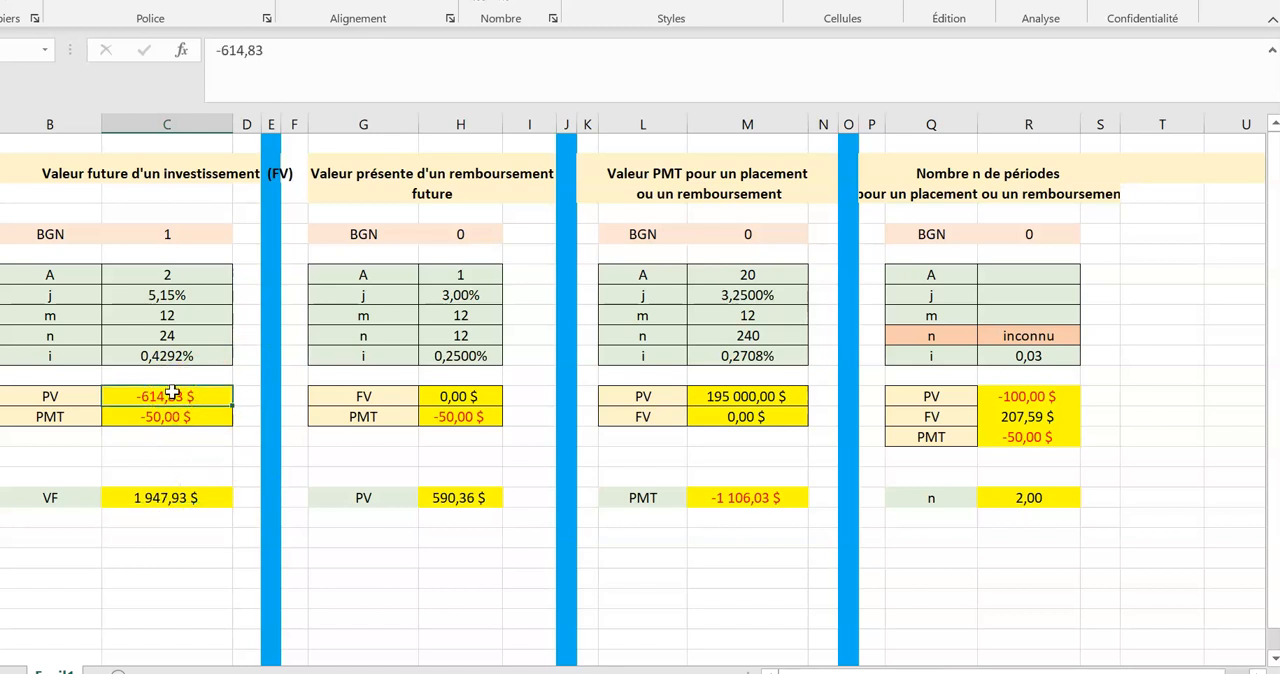
{"action": "left_click", "coordinate": [192, 397]}
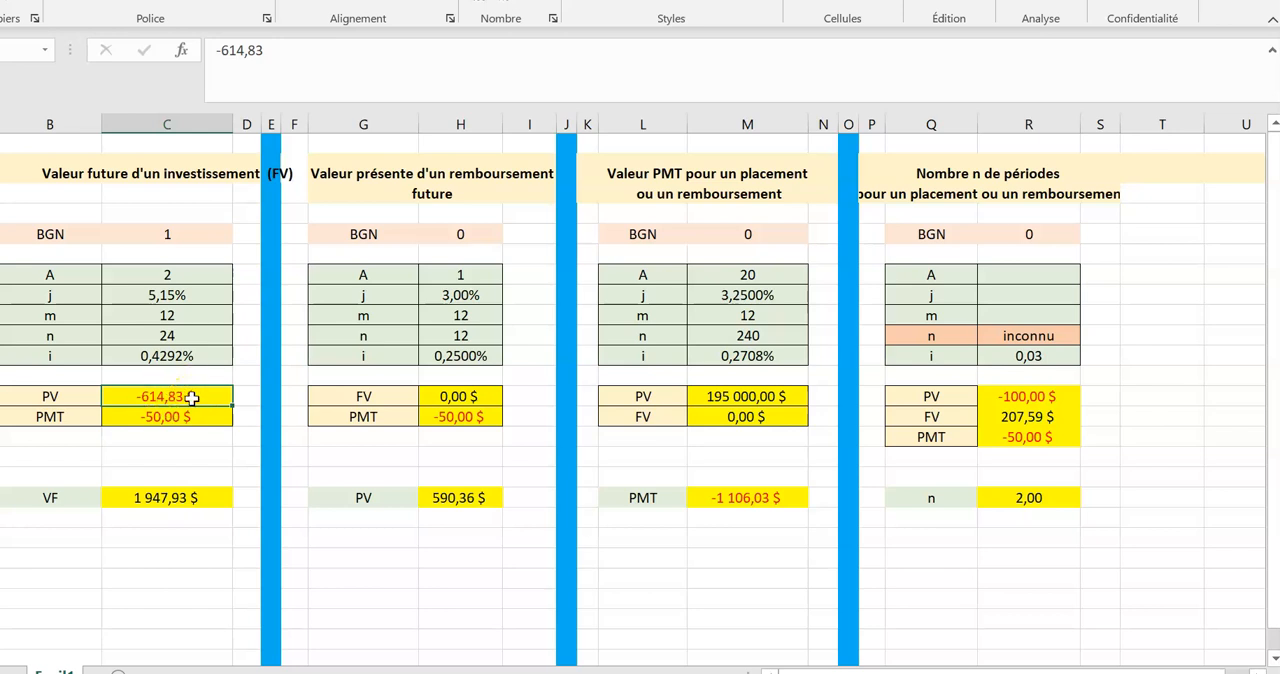